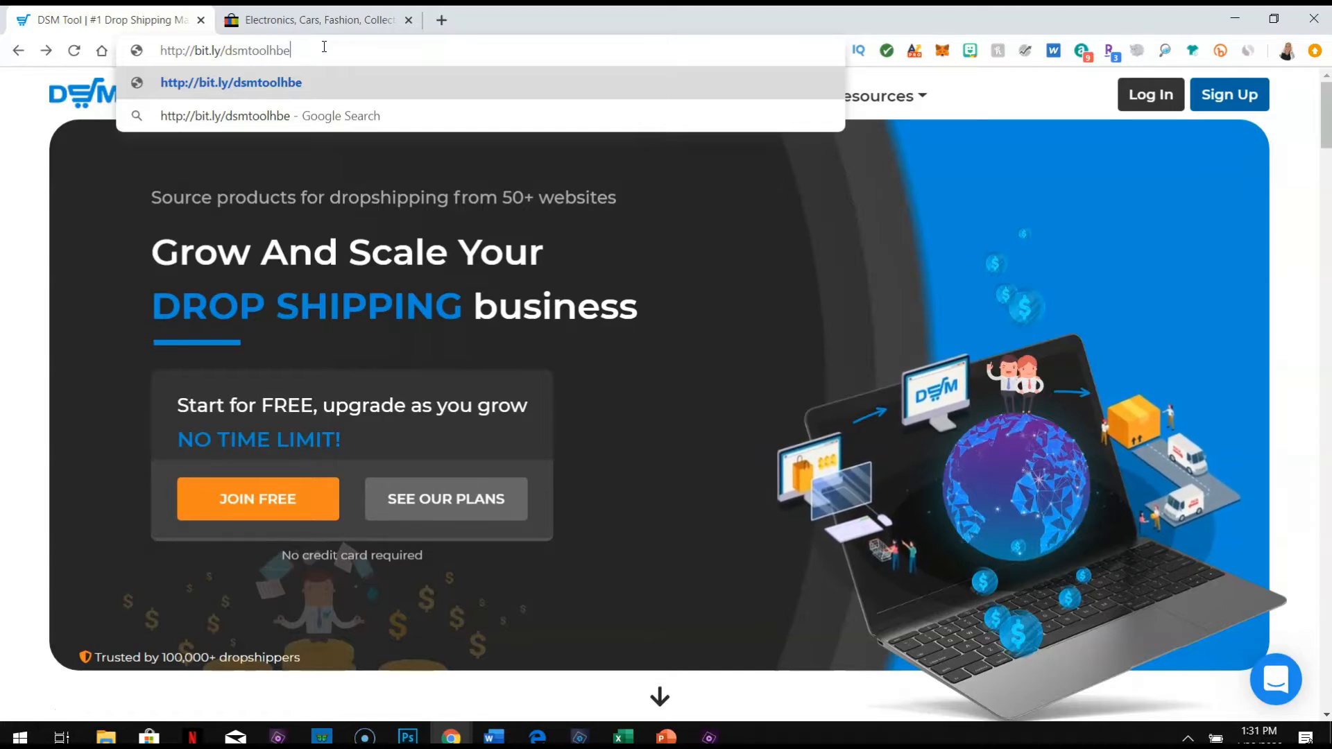
Open the free-account registration form from the DSM Tool homepage and begin with the first name.
click(1033, 103)
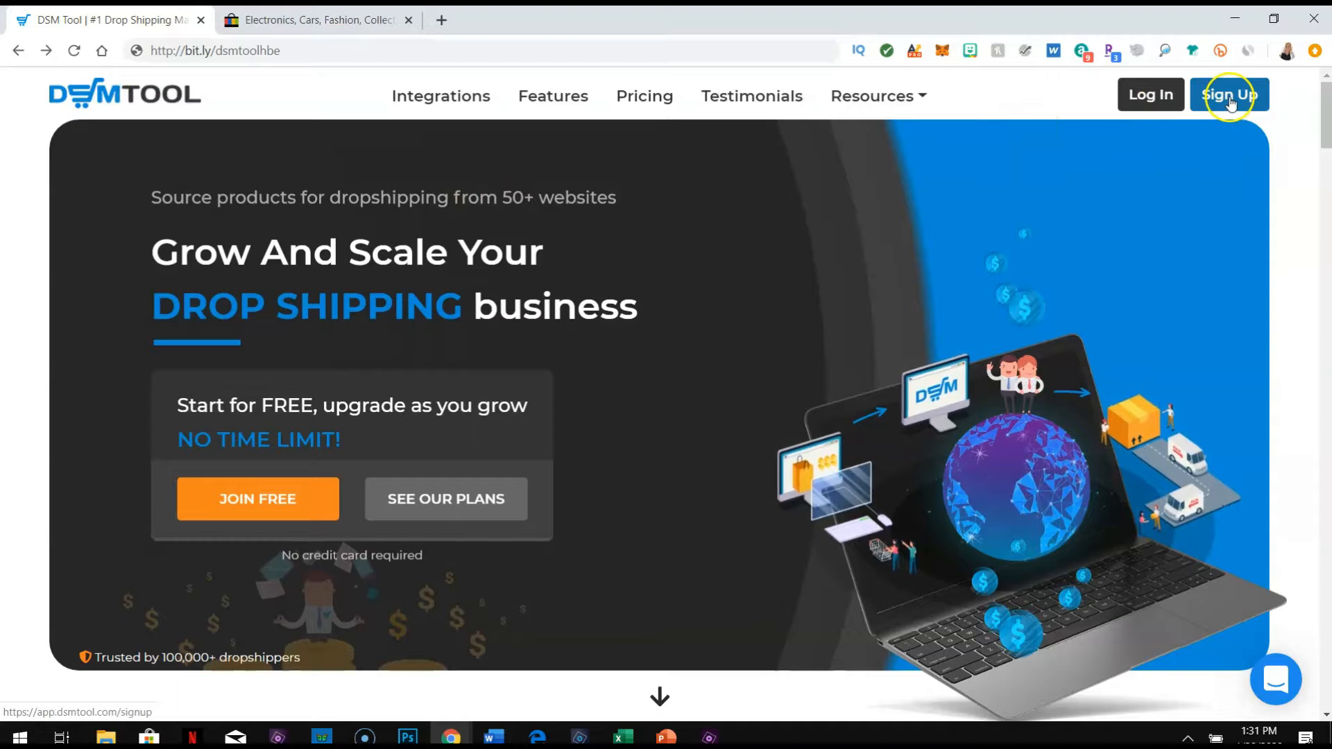
click(263, 501)
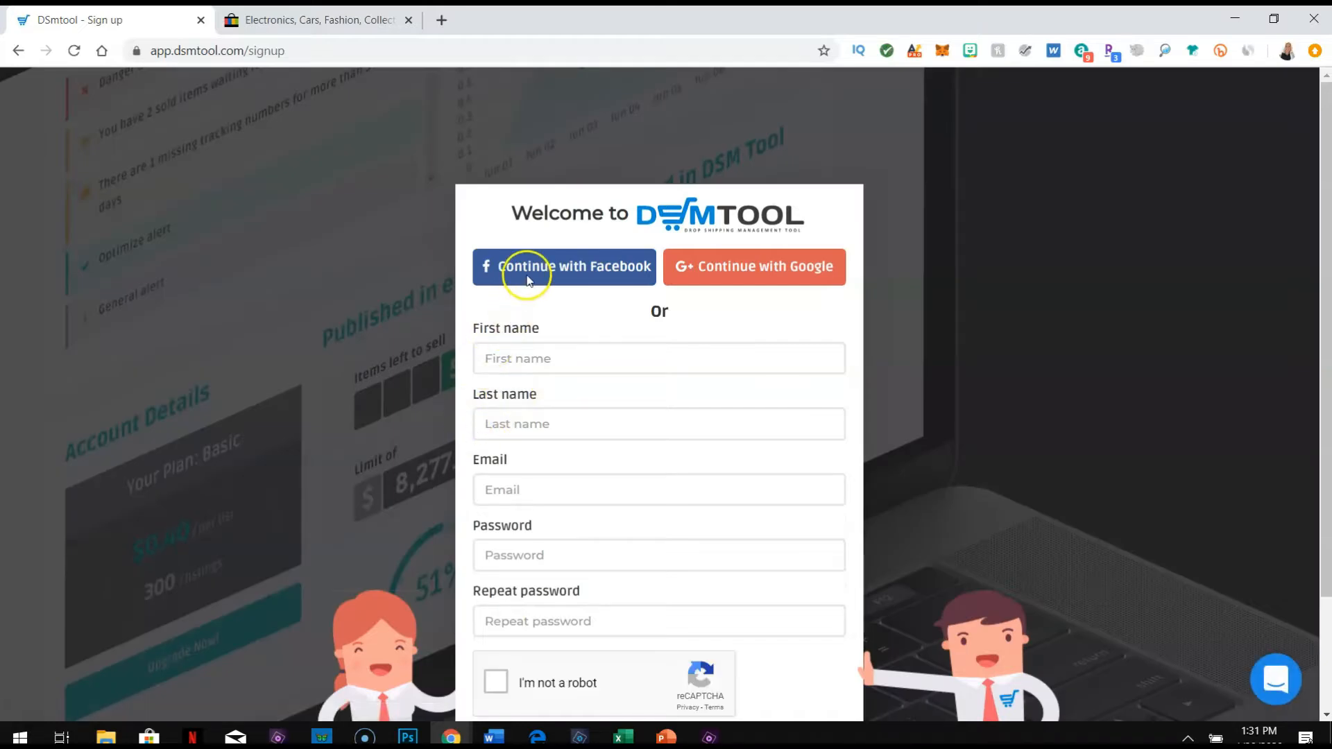
click(745, 284)
click(619, 358)
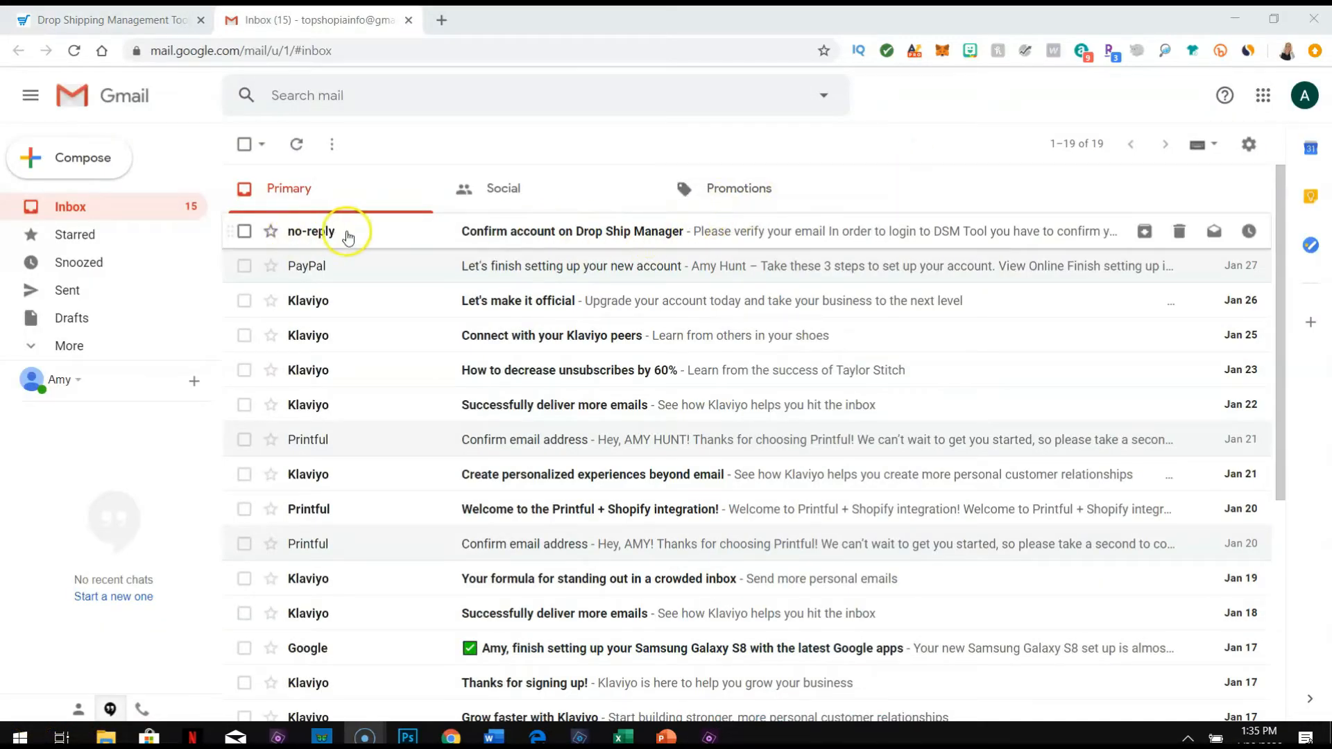
Open the "Confirm account on Drop Ship Manager" email in Gmail and verify the email address through its link.
click(608, 232)
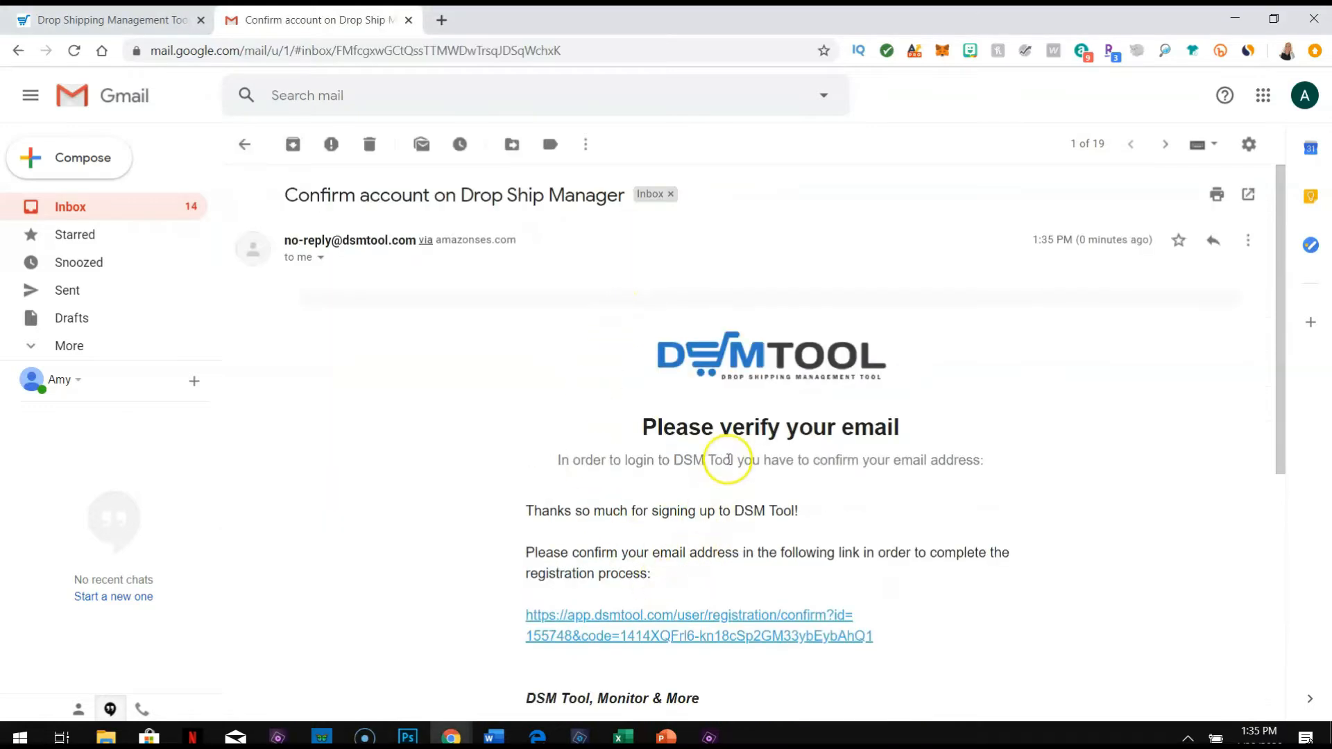
scroll(722, 447, down, 3)
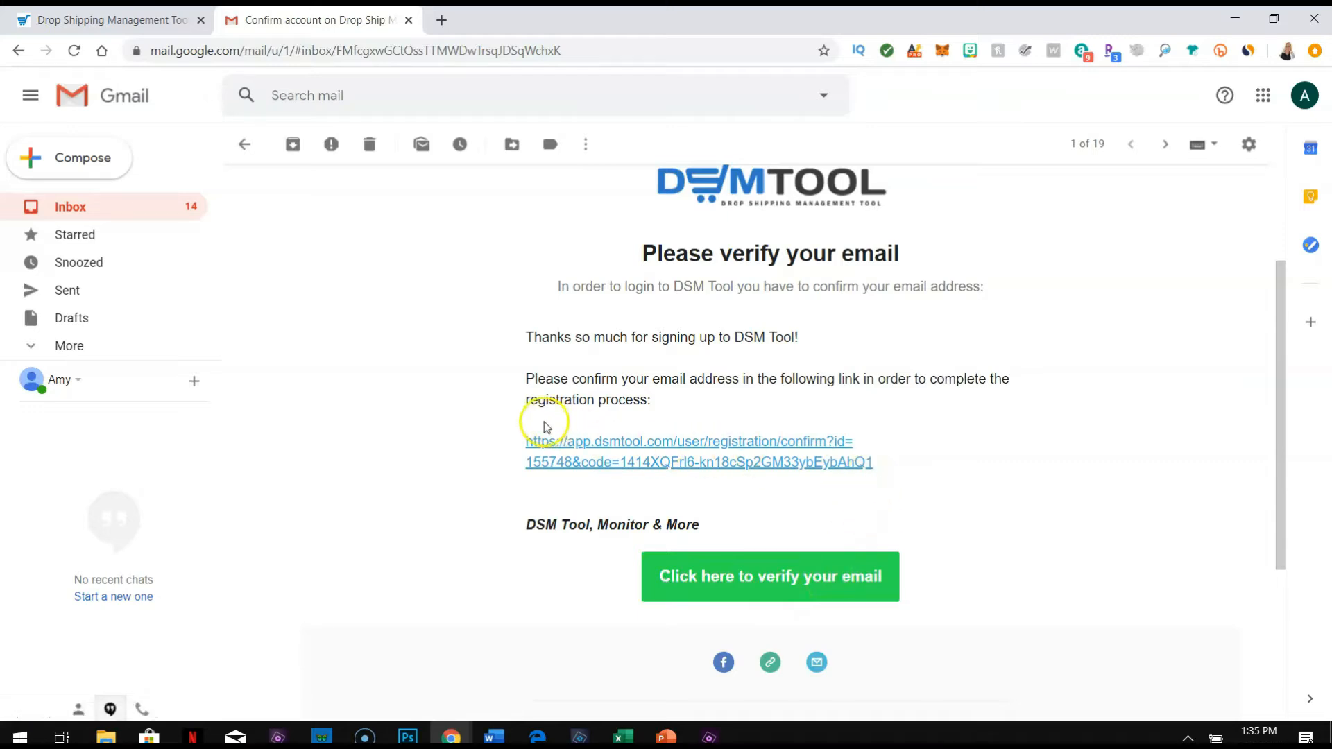
click(774, 578)
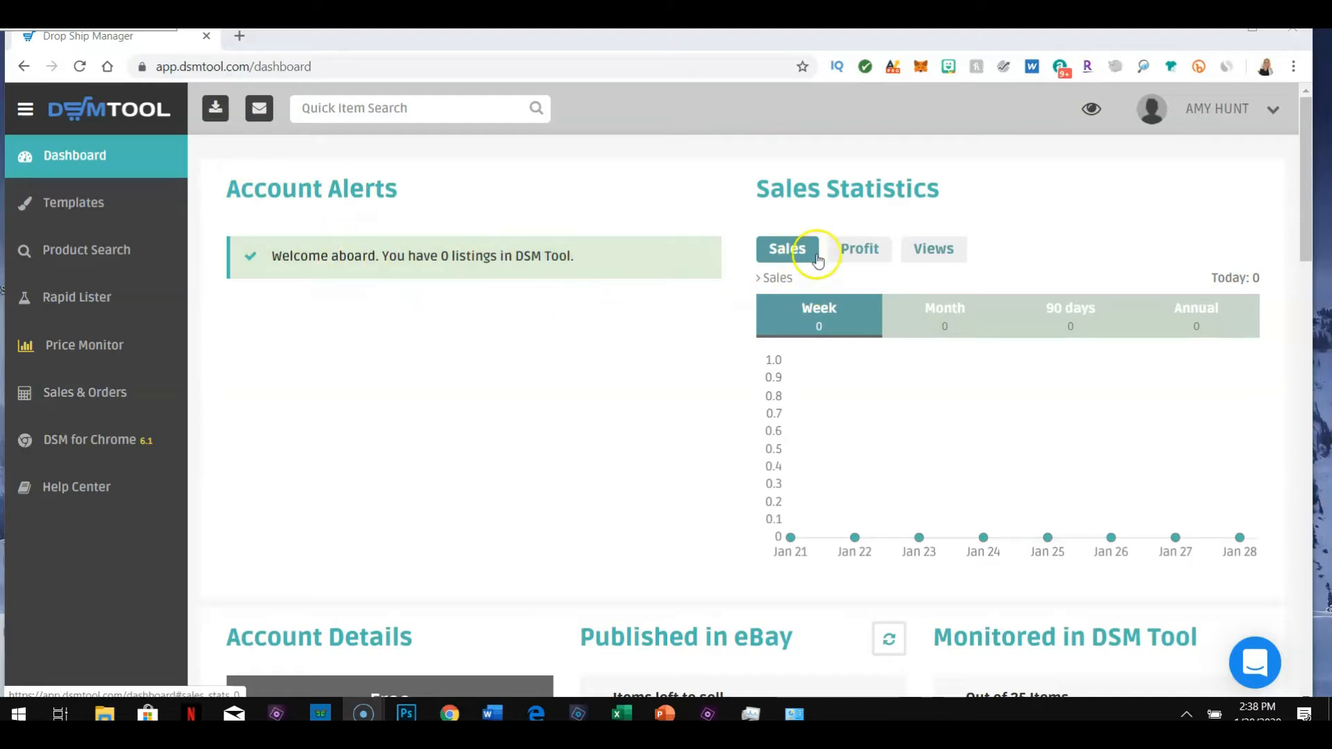
View the dashboard's sales statistics for Profit and Views, and return to Sales.
click(880, 251)
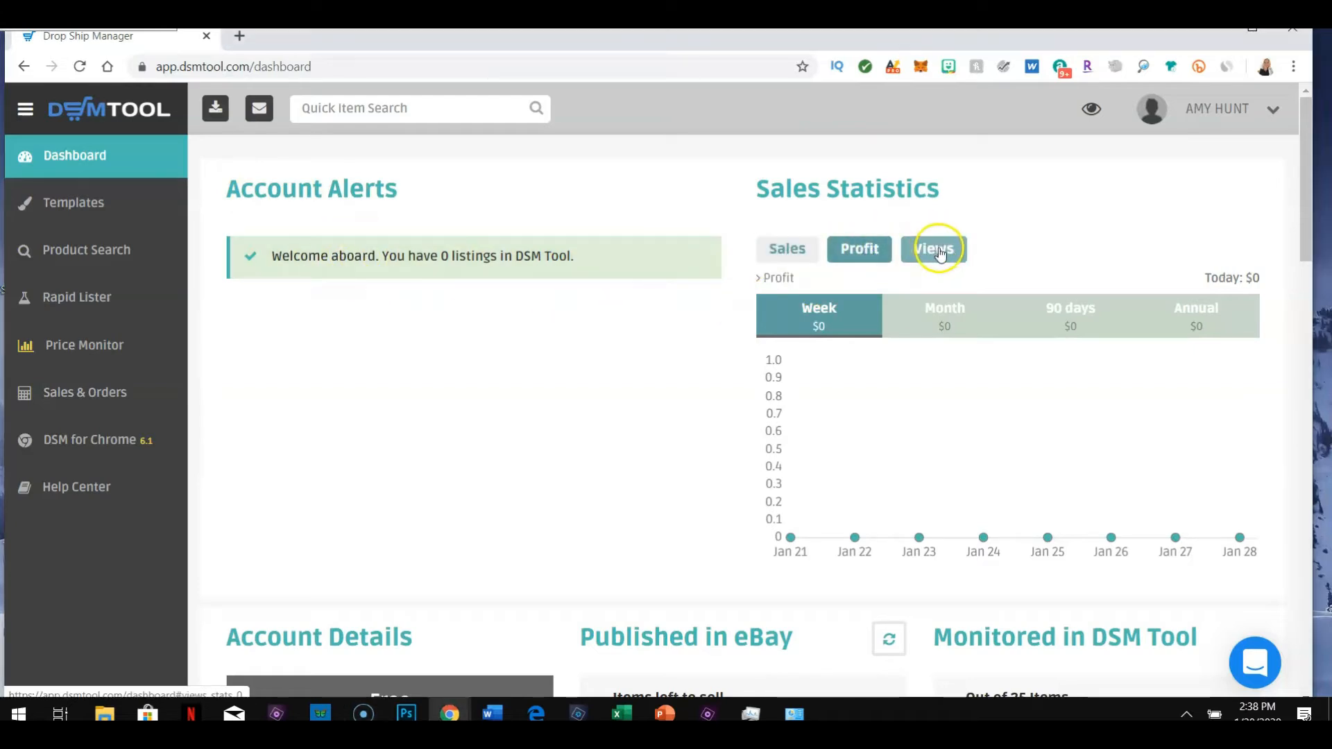
click(940, 253)
click(788, 248)
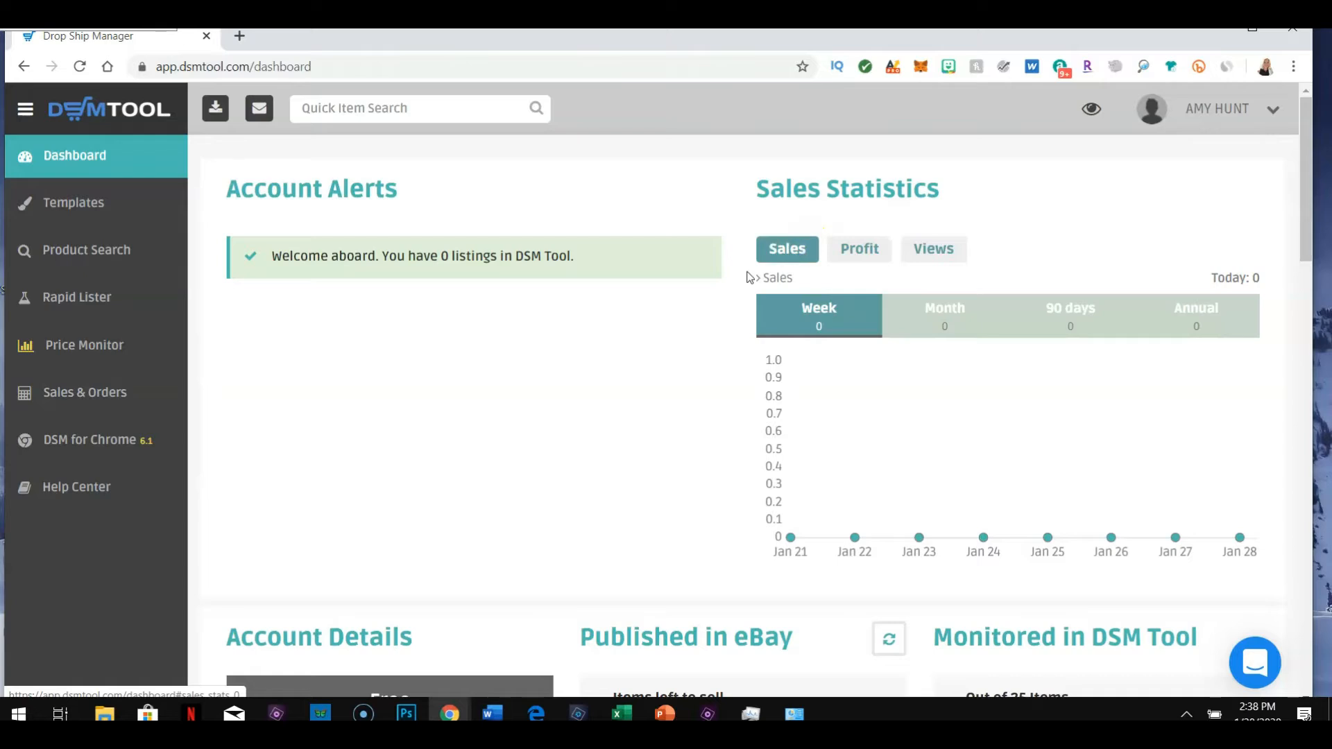
Review the dashboard's account details, eBay publishing, monitoring, feedback, auto-order and lifetime sales sections.
scroll(550, 407, down, 4)
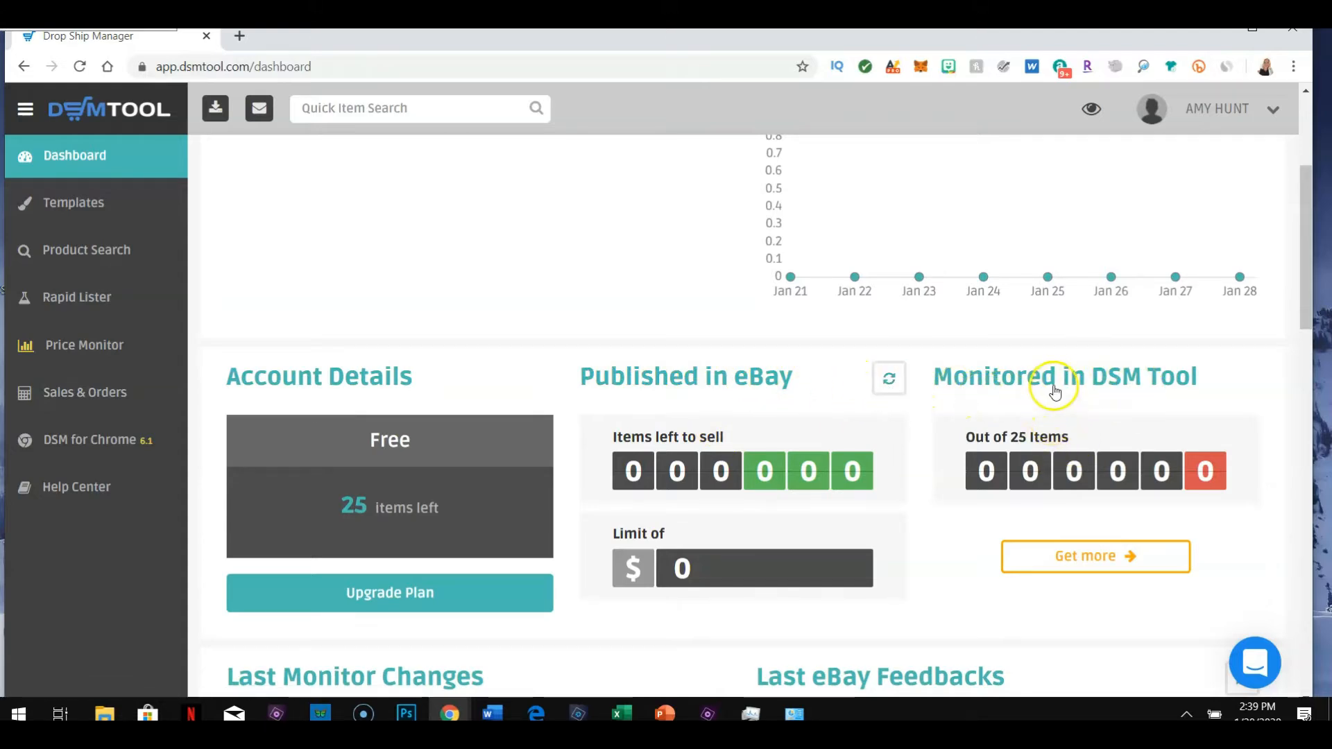
scroll(1096, 380, down, 2)
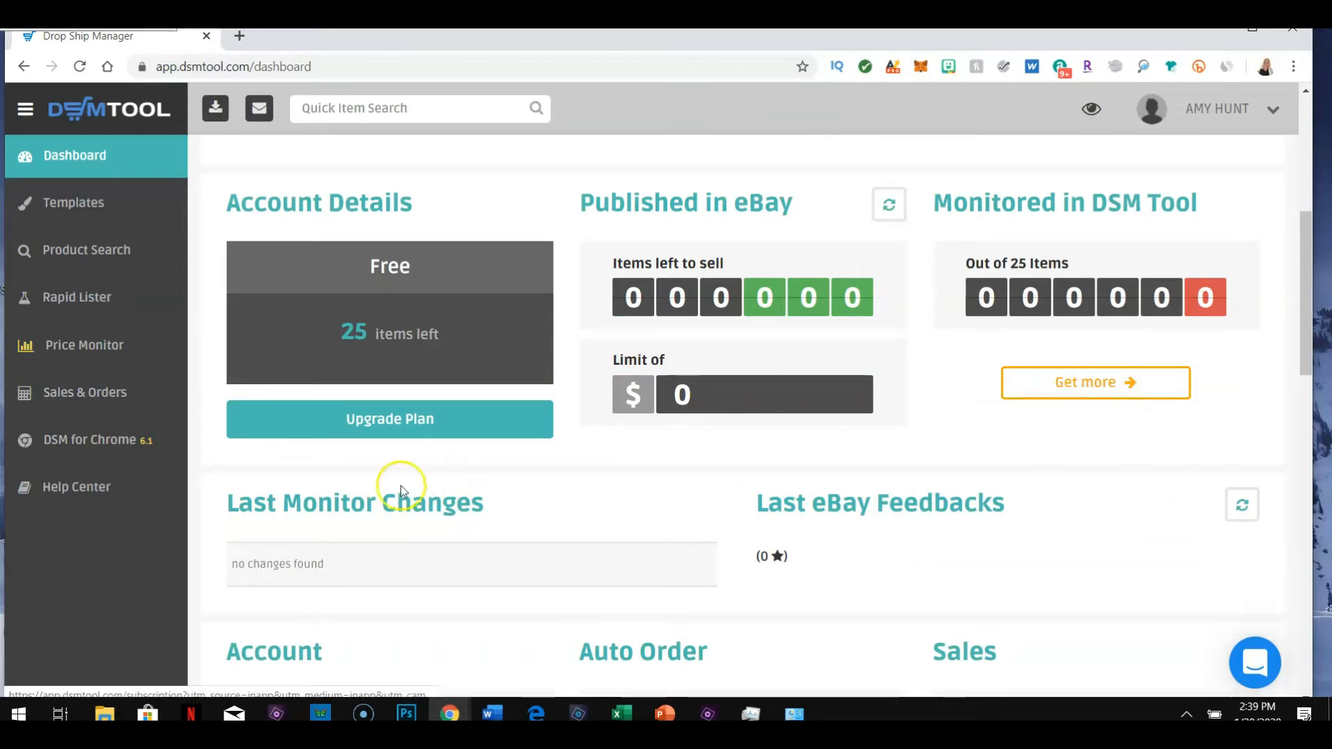
scroll(401, 481, down, 3)
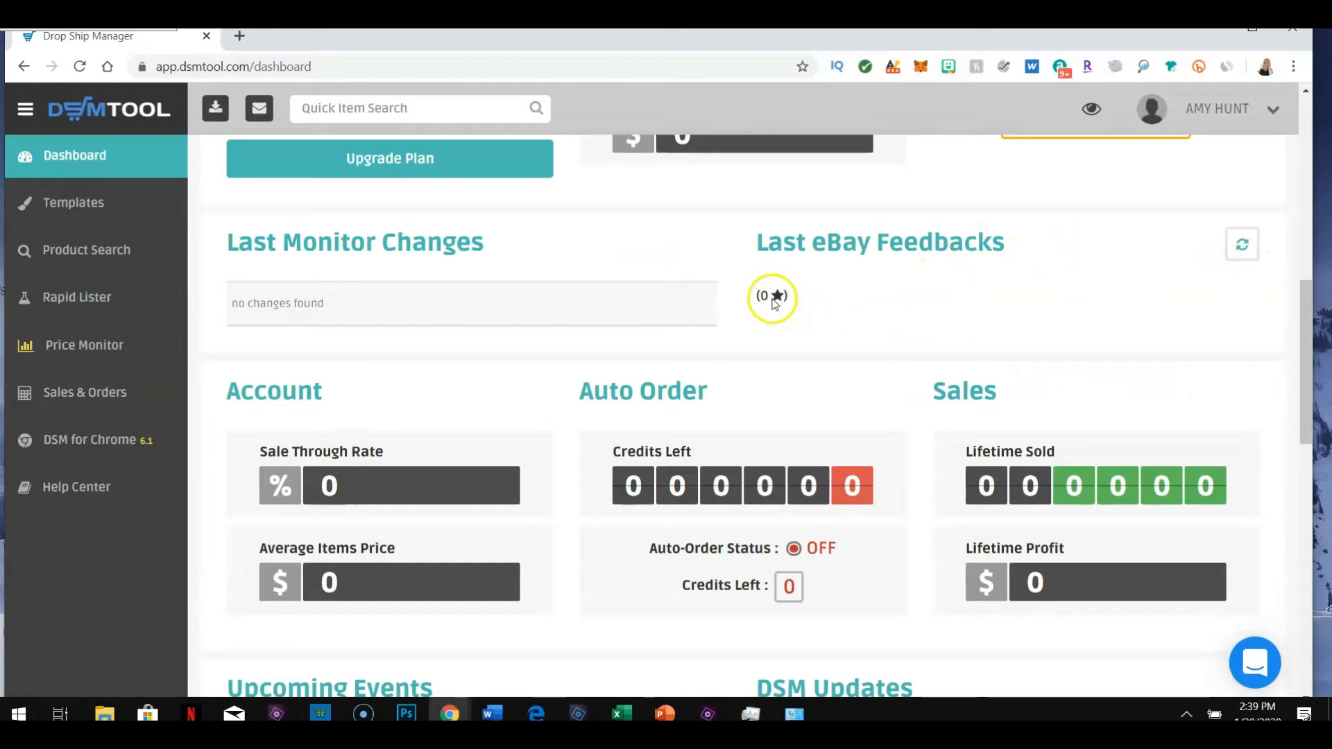
scroll(427, 365, down, 1)
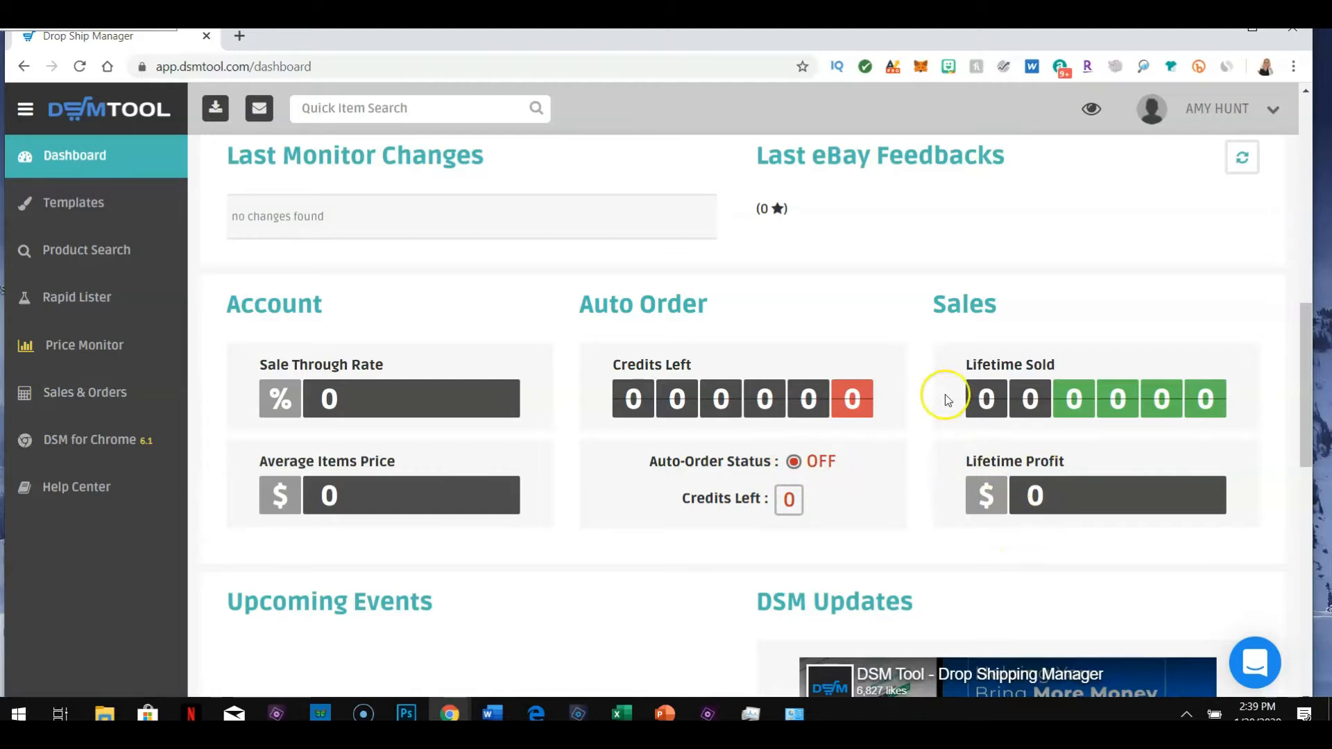
scroll(1127, 395, down, 3)
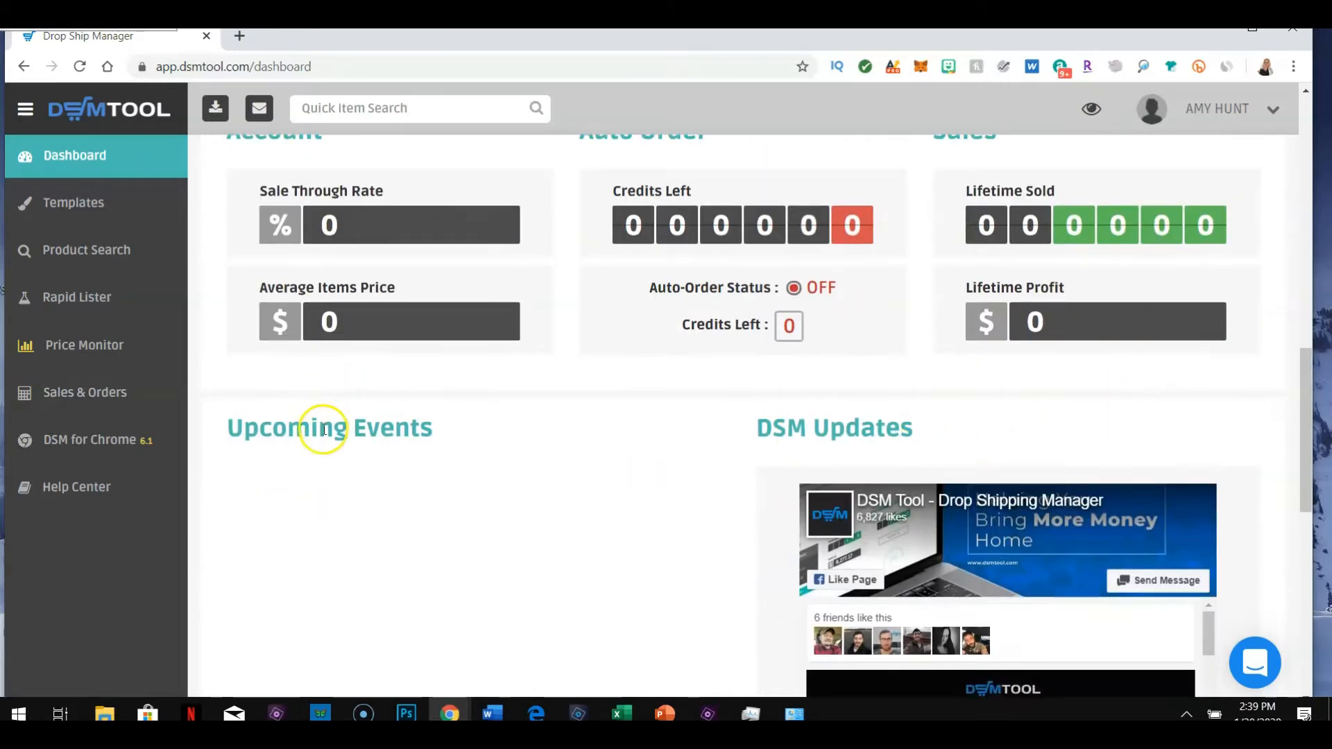
Browse the dashboard's upcoming events, DSM Updates feed, FreeeUp gift card offer and bring-a-friend program.
scroll(854, 451, down, 3)
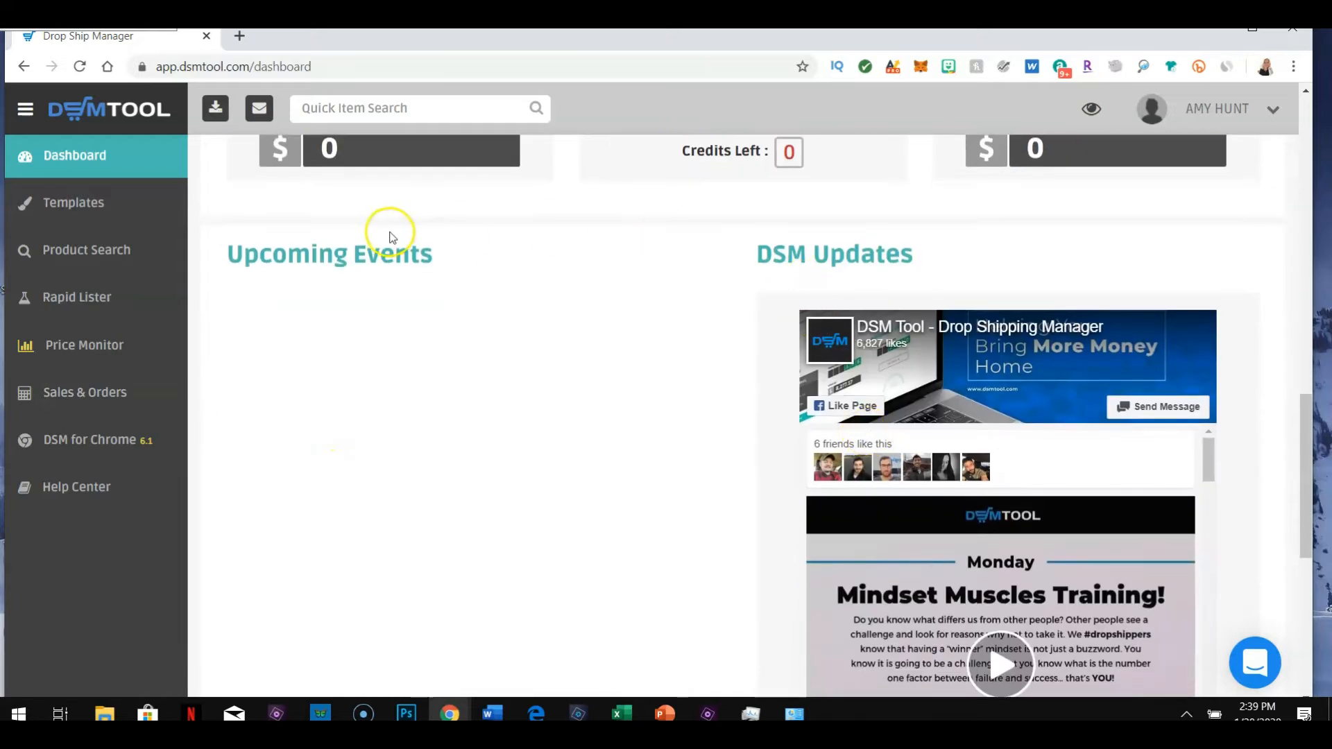
scroll(902, 262, down, 4)
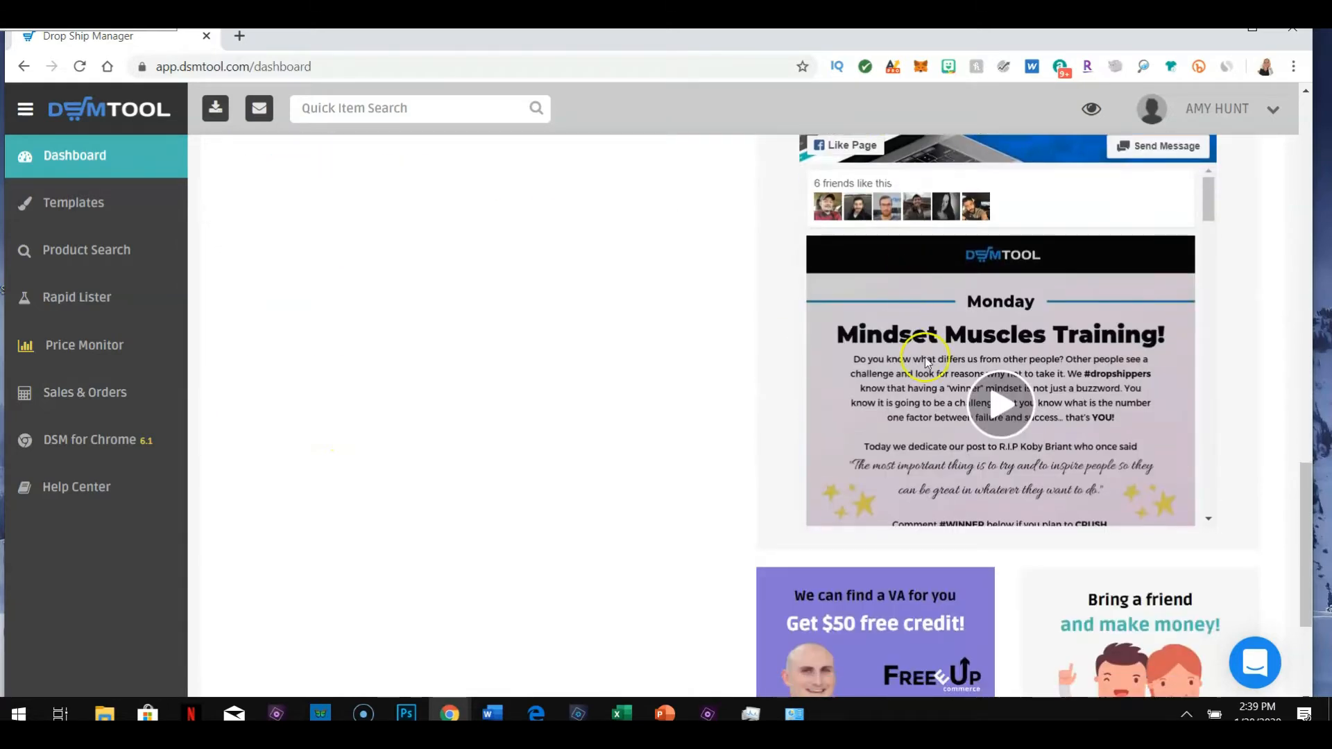
scroll(1049, 286, up, 3)
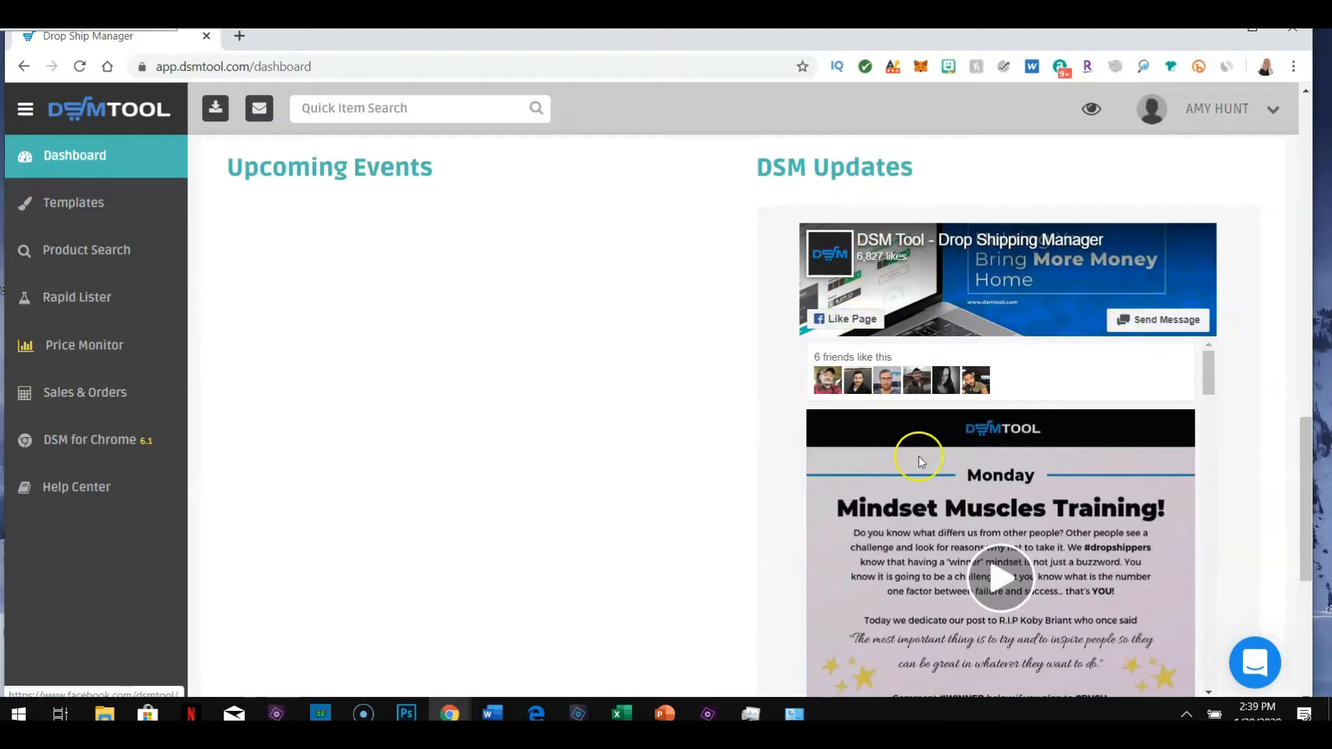
scroll(1011, 482, down, 3)
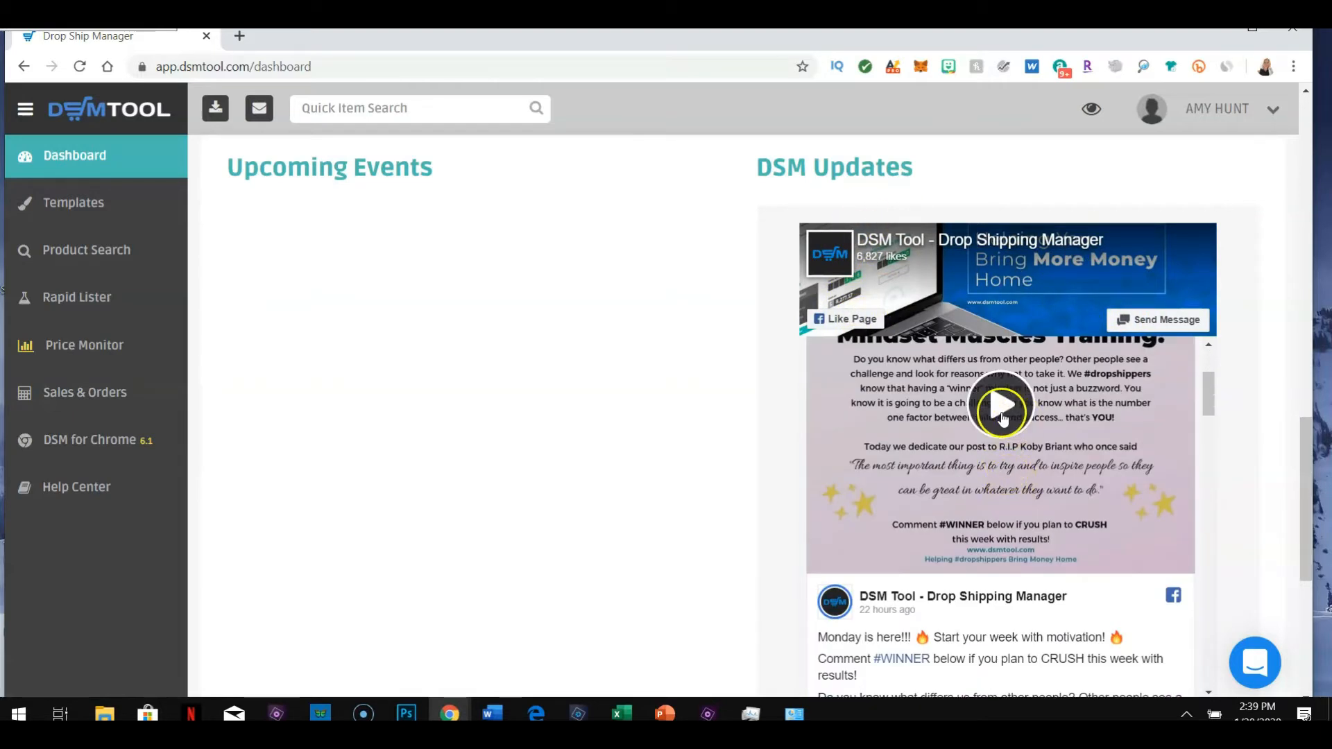
scroll(992, 465, down, 5)
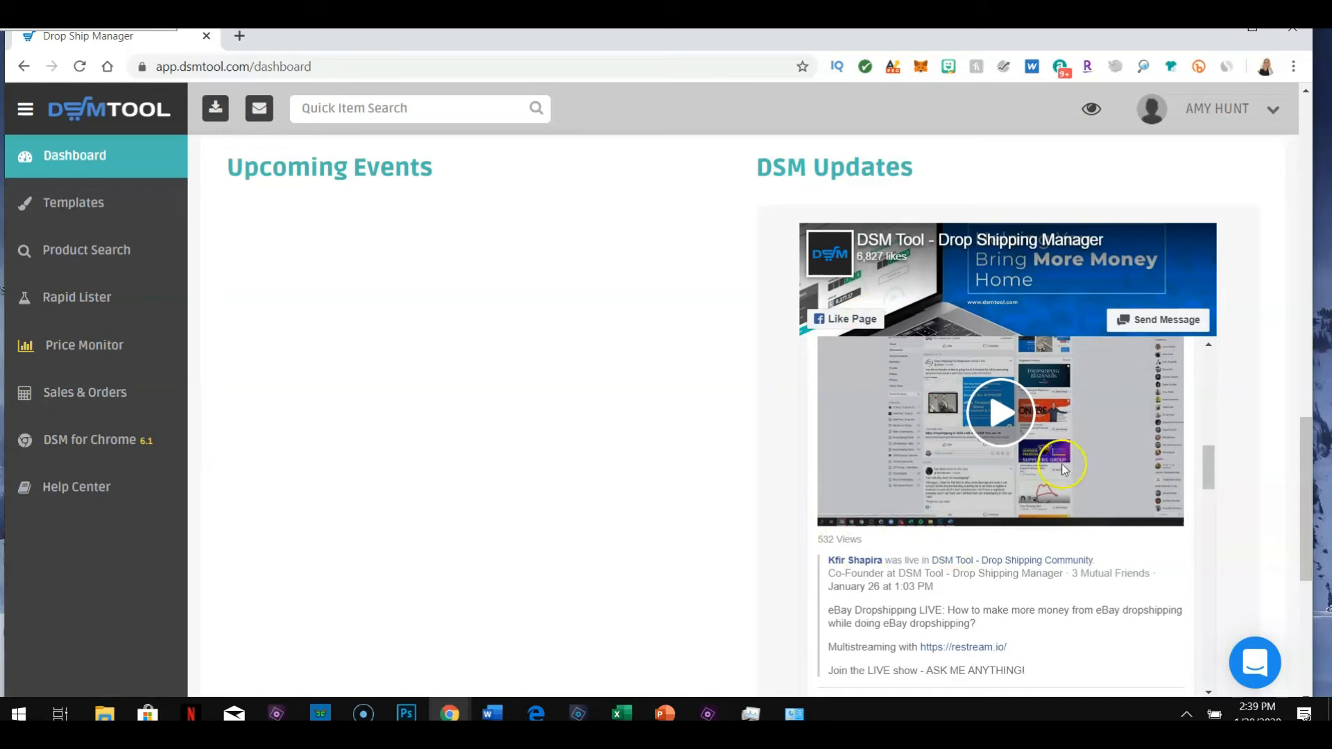
scroll(1063, 469, down, 5)
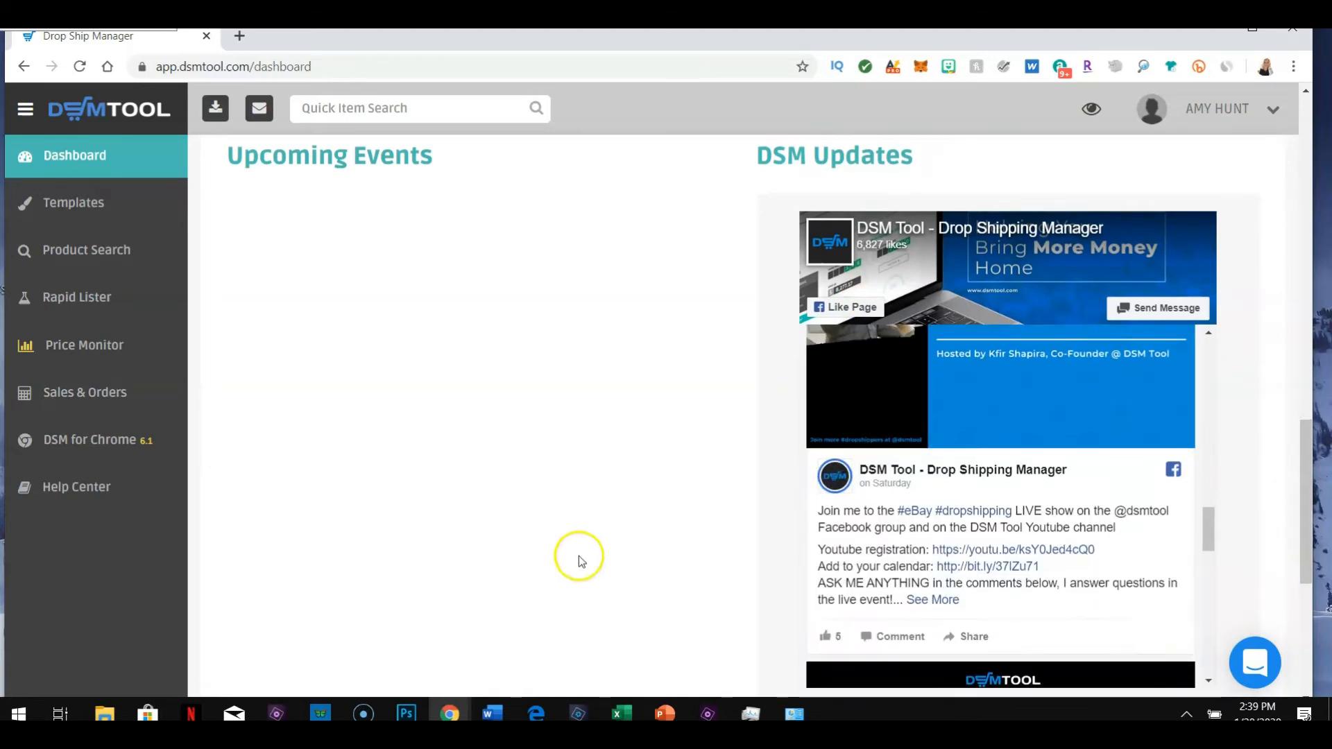
scroll(581, 561, down, 5)
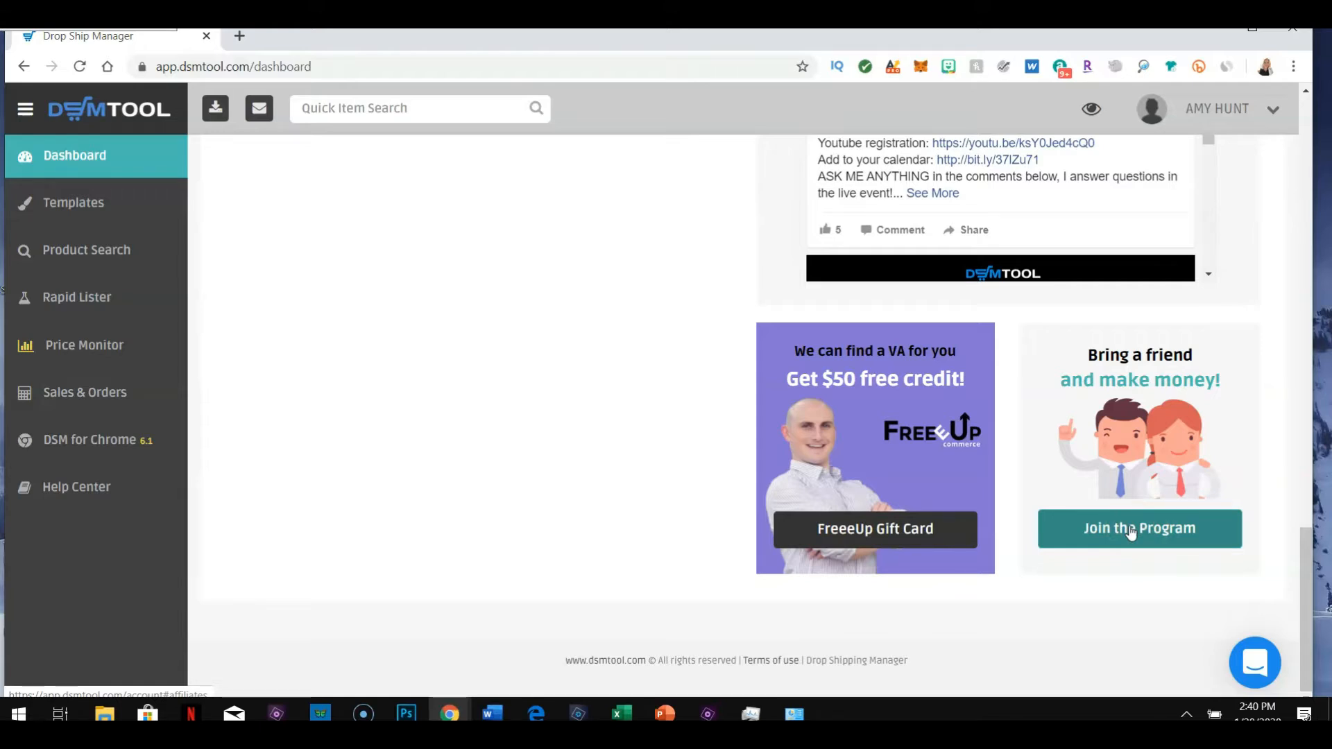
scroll(553, 389, up, 10)
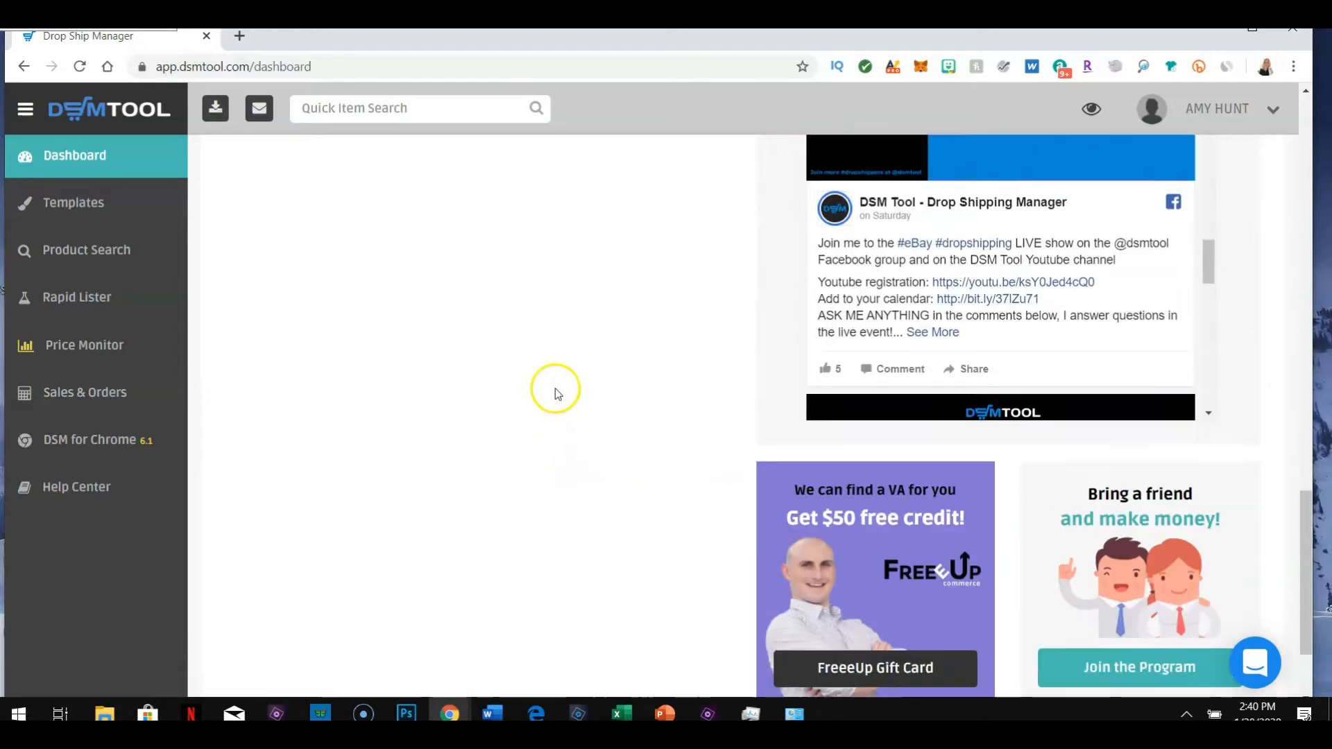
scroll(555, 394, up, 4)
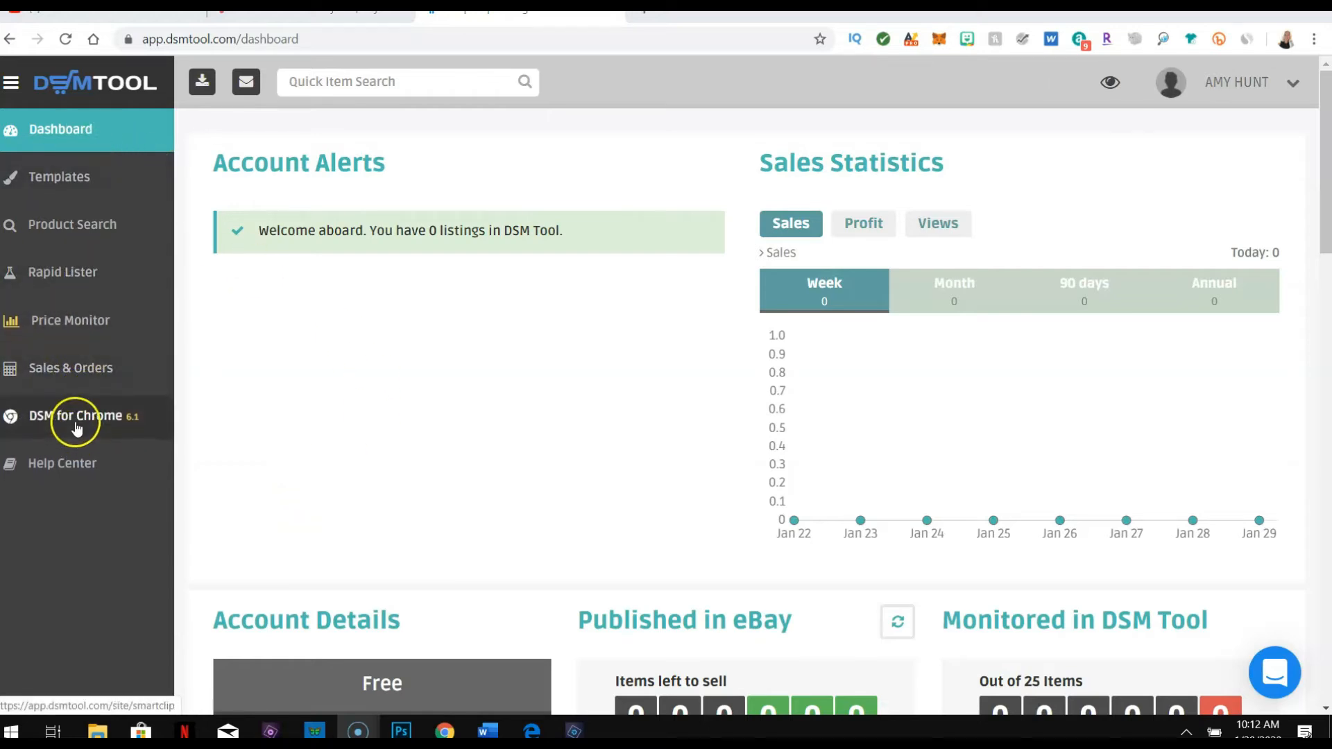
Open the DSM for Chrome page and look over Part 1 of the video guide and the extension download.
click(100, 415)
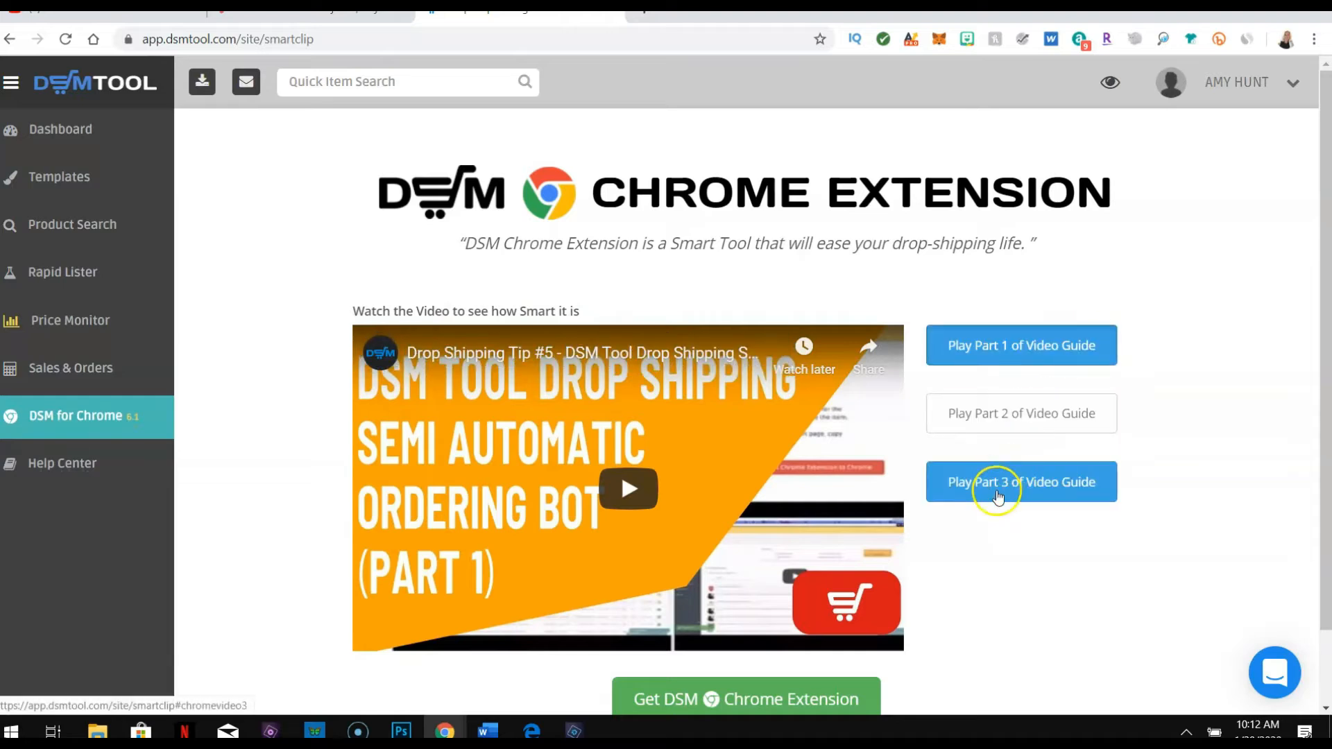
click(983, 362)
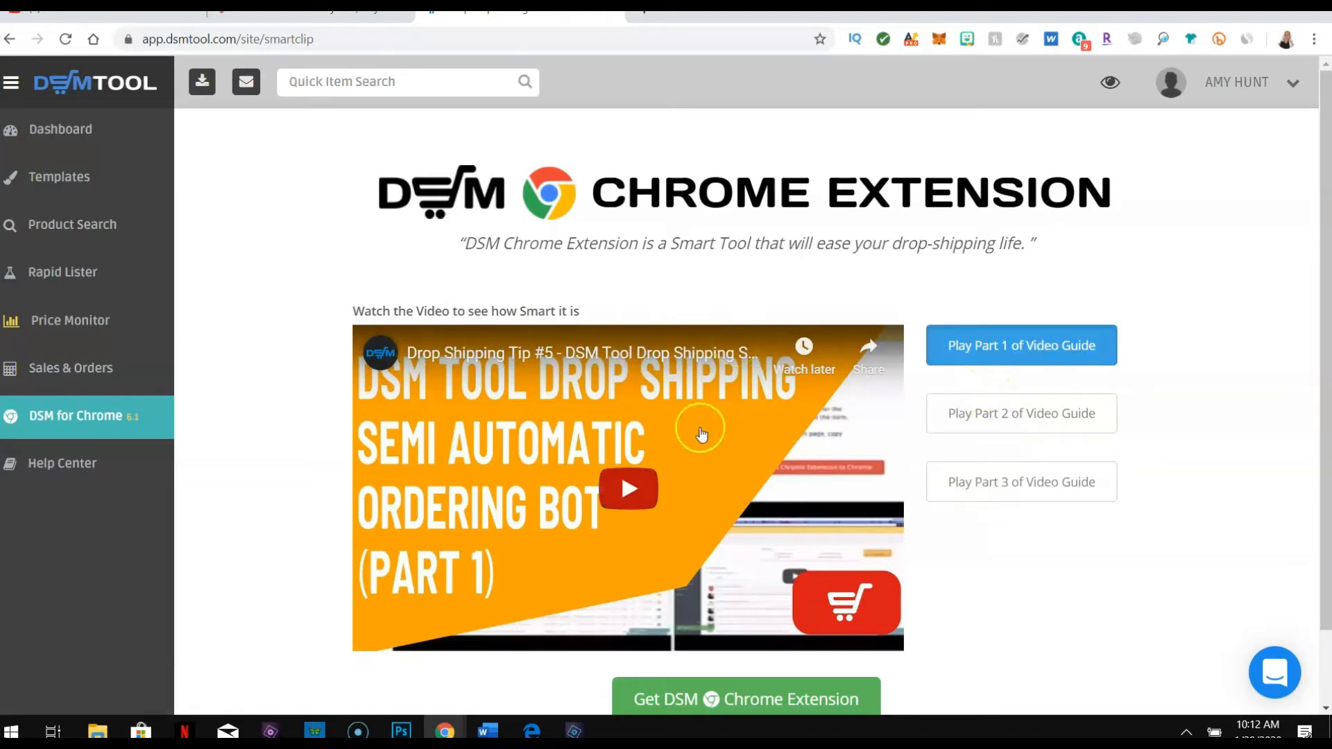
scroll(739, 584, down, 2)
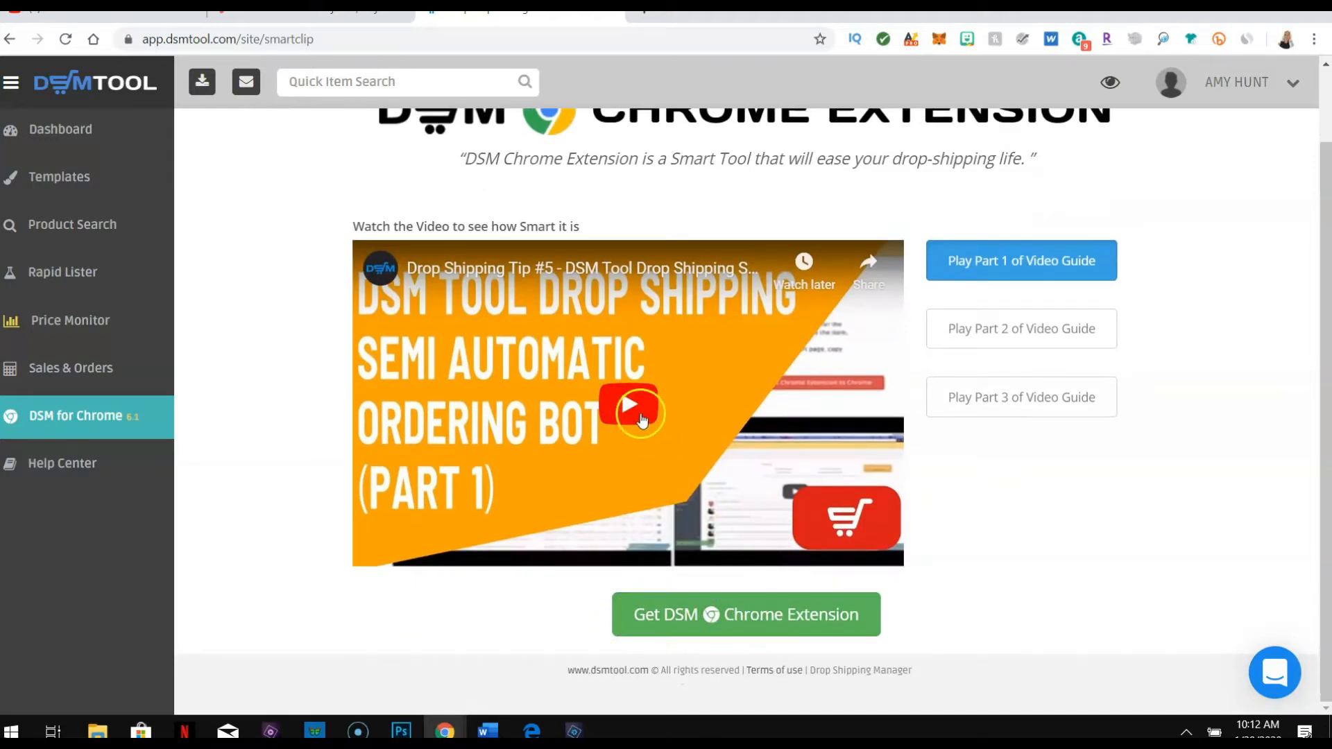
scroll(83, 378, up, 2)
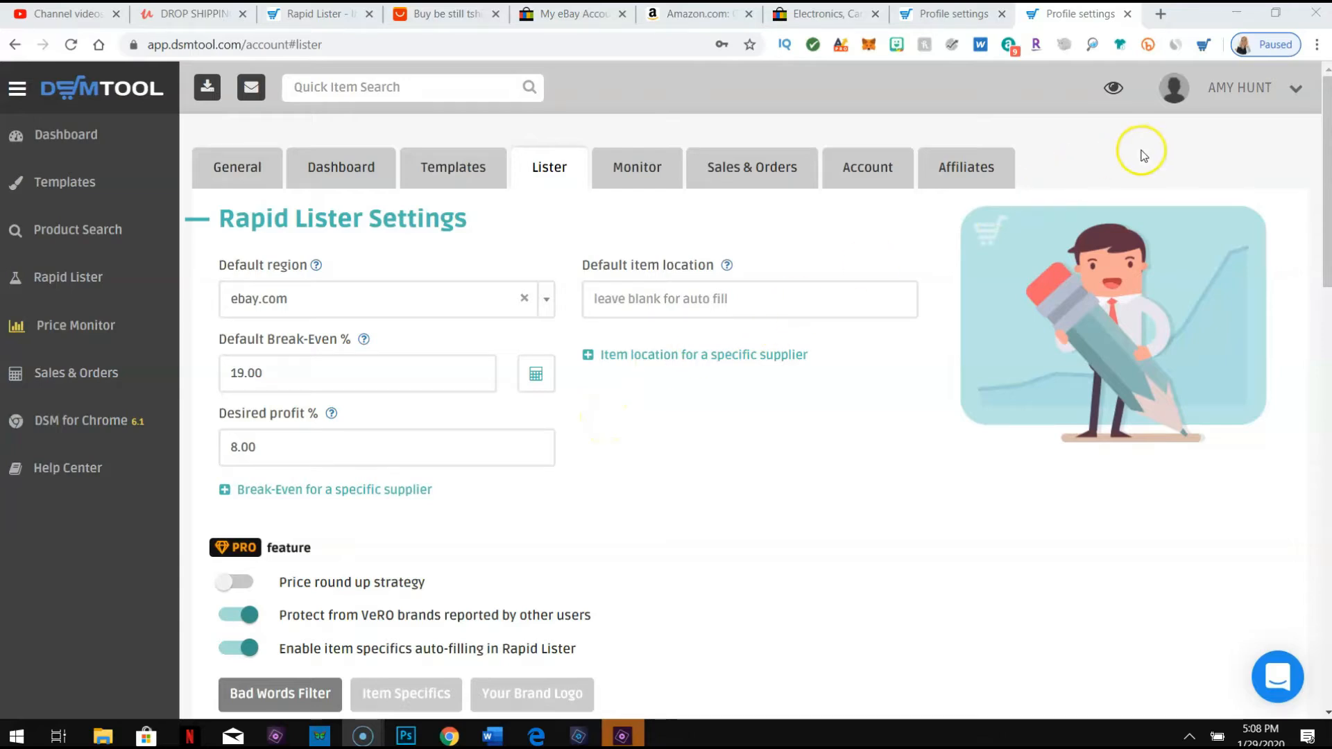
Open the Lister section of the account settings and go to its business policies.
click(1226, 90)
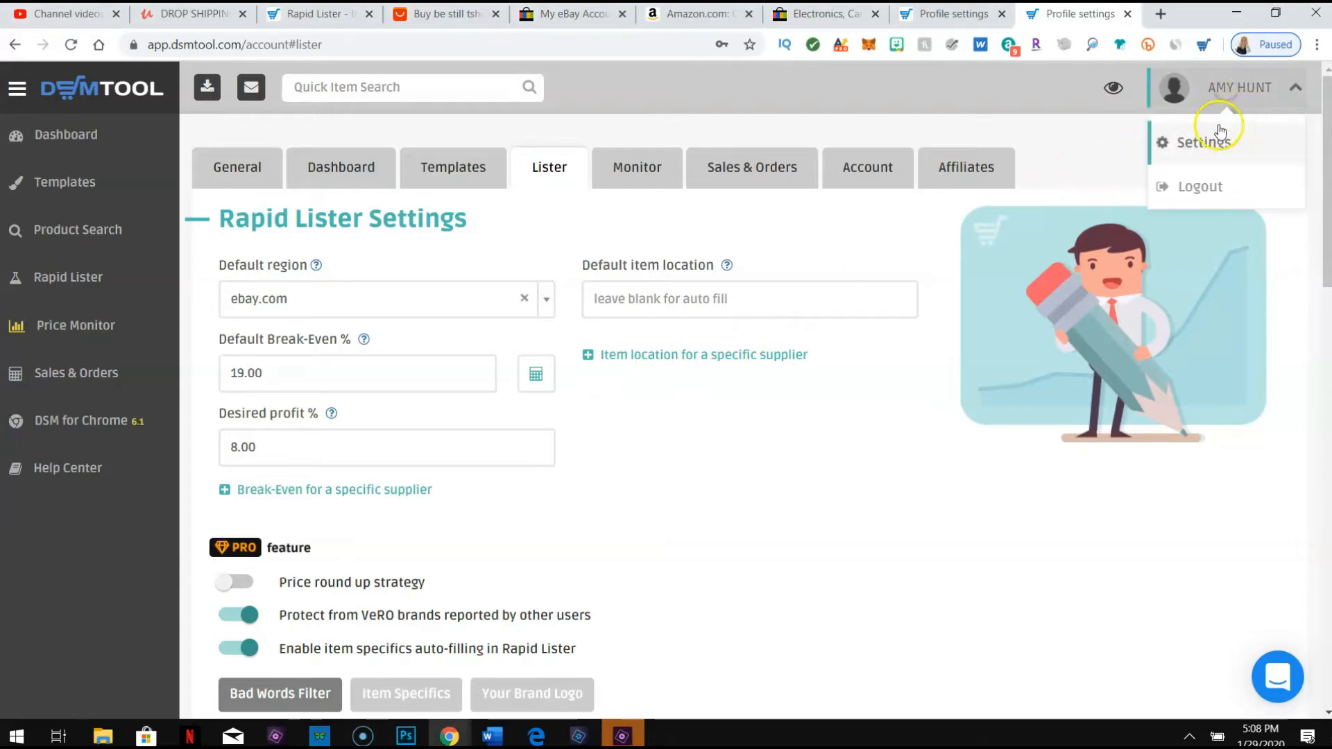
click(1203, 140)
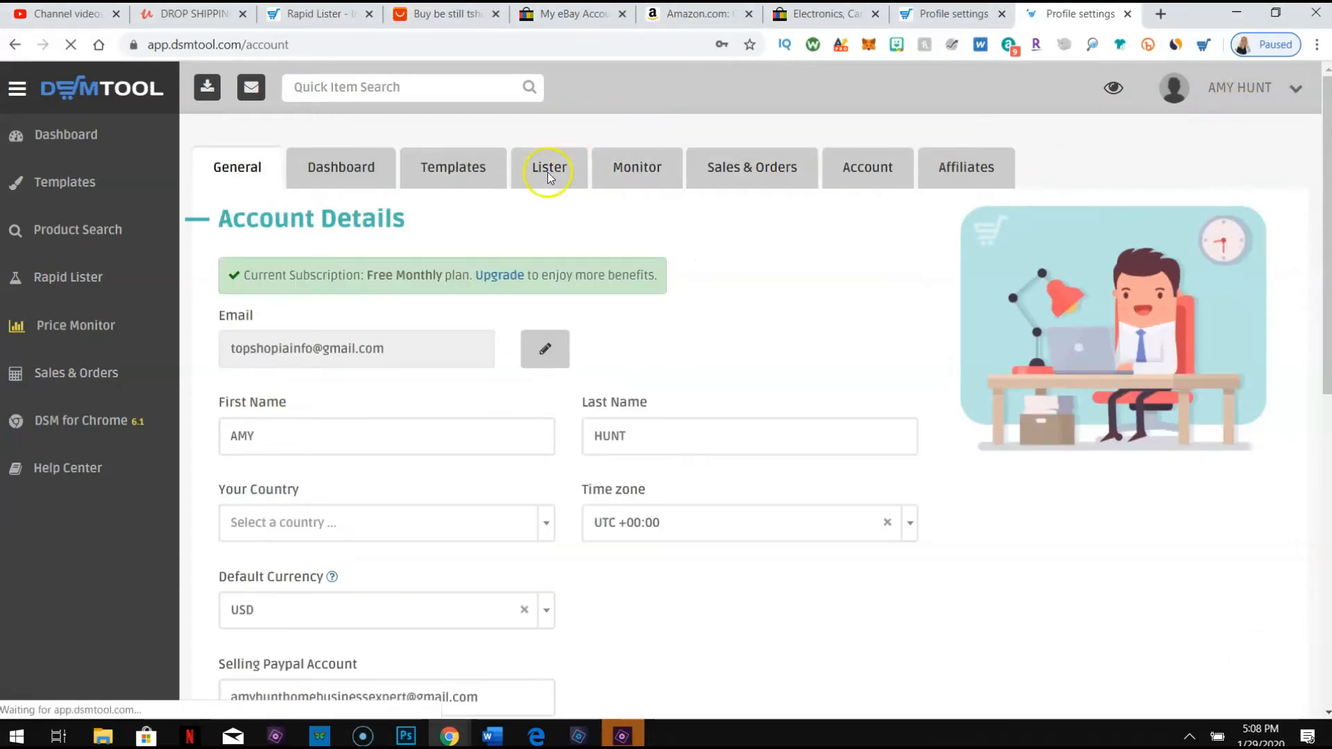
click(548, 170)
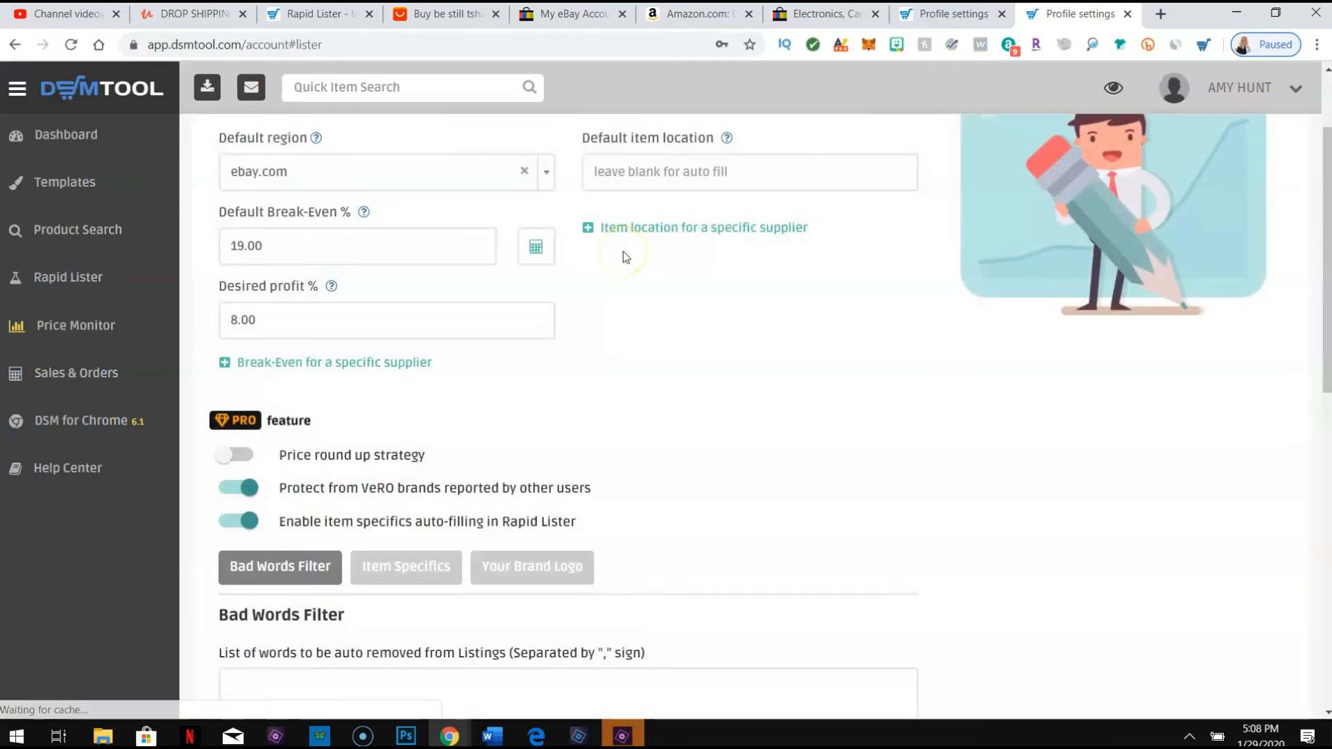
scroll(630, 260, down, 8)
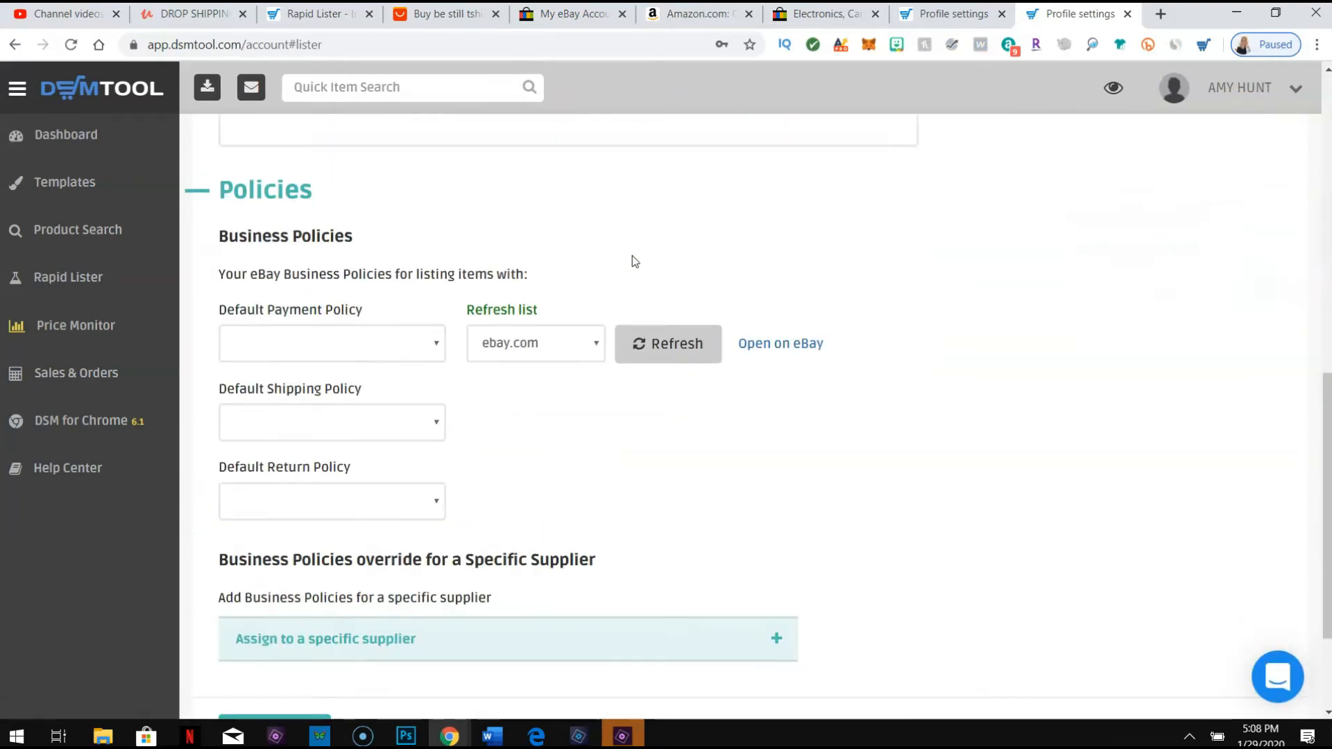
Set the default eBay policies to IMMEDIATE PAYMENT REQUIRED for payment, SHIPPING POLICY 7-15 DAYS for shipping and RETURN POLICY for returns.
click(435, 344)
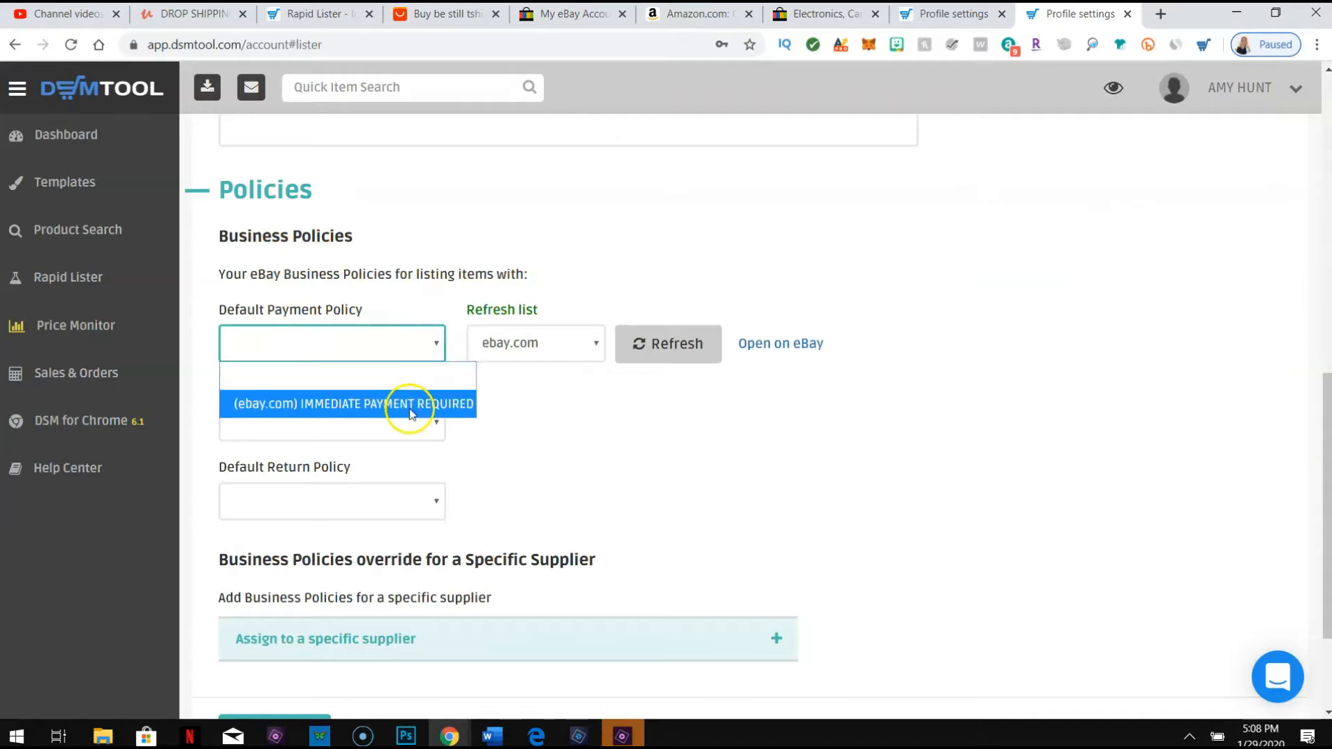
click(409, 409)
click(436, 422)
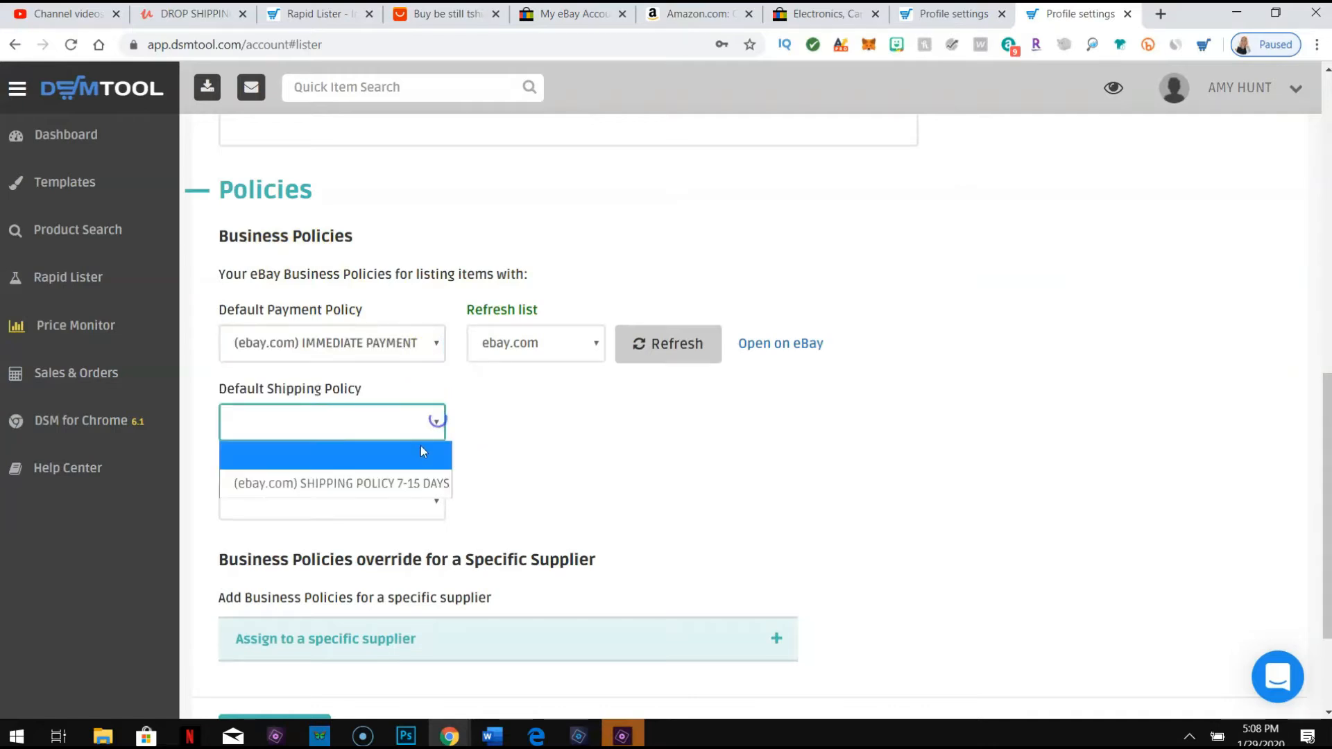
click(416, 477)
click(430, 501)
click(398, 559)
Switch briefly to the Templates settings and return to the Lister's business policies to check the chosen defaults.
scroll(531, 404, up, 10)
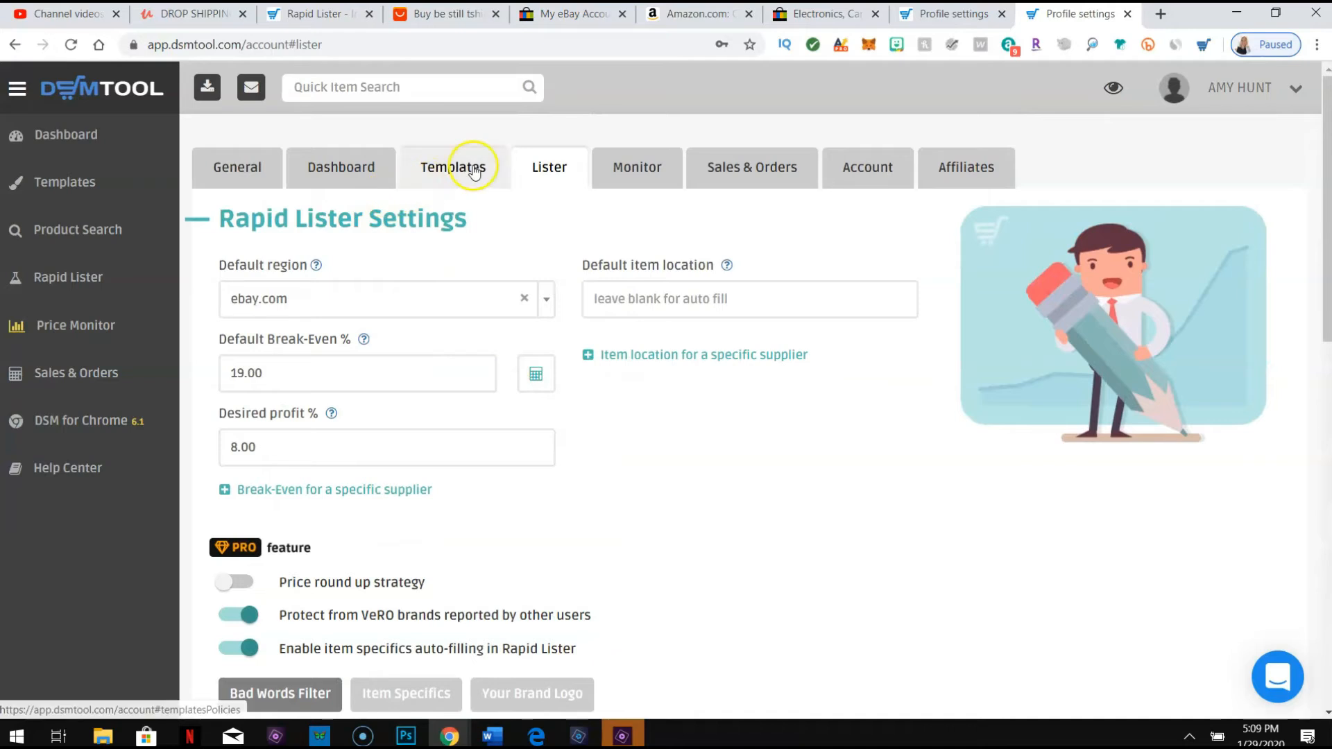
click(455, 167)
click(543, 185)
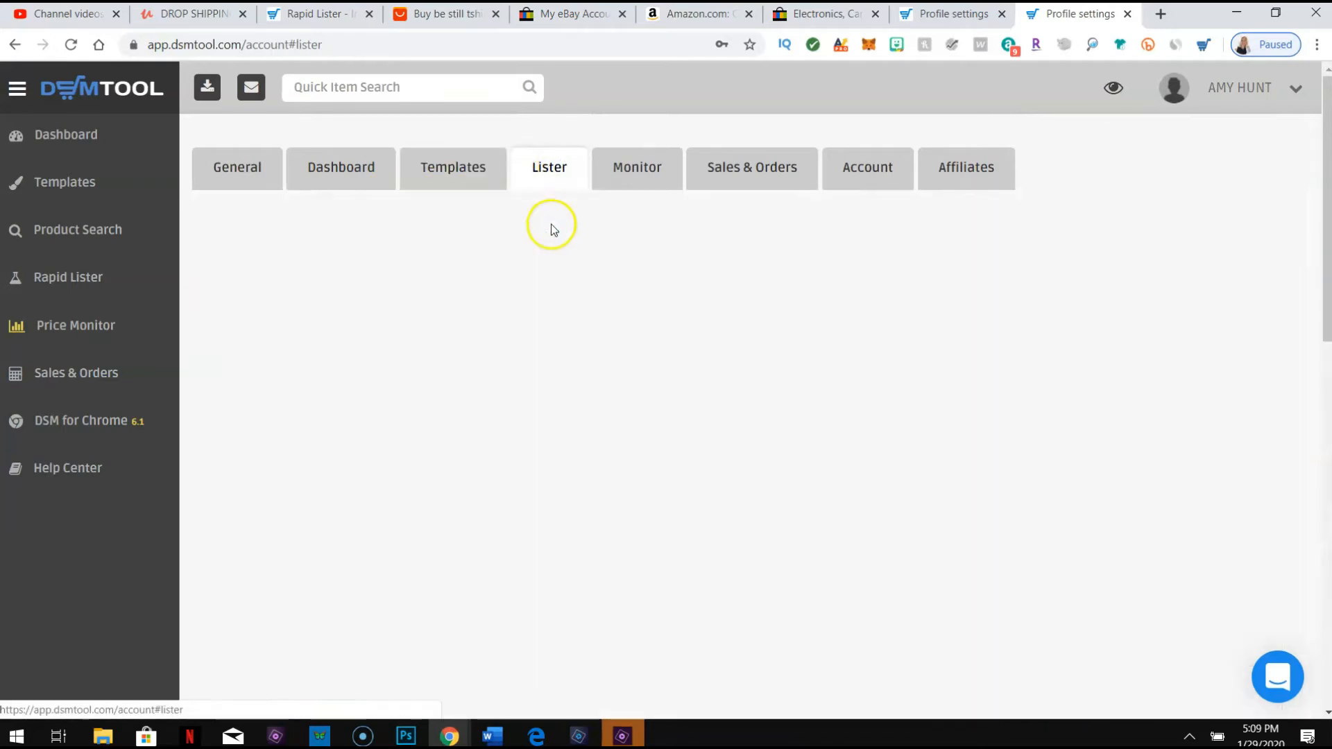
scroll(543, 260, down, 15)
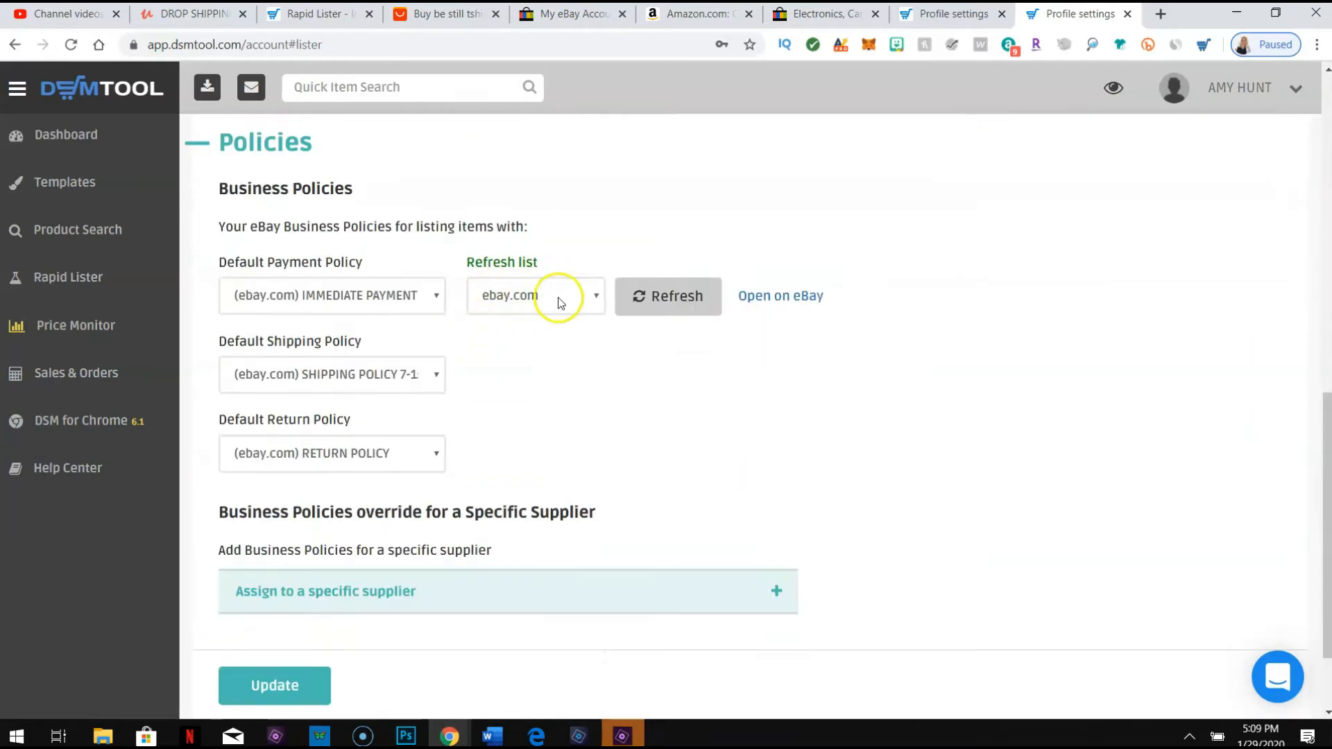
Refresh the list of eBay business policies for ebay.com and return to the policies section.
click(648, 304)
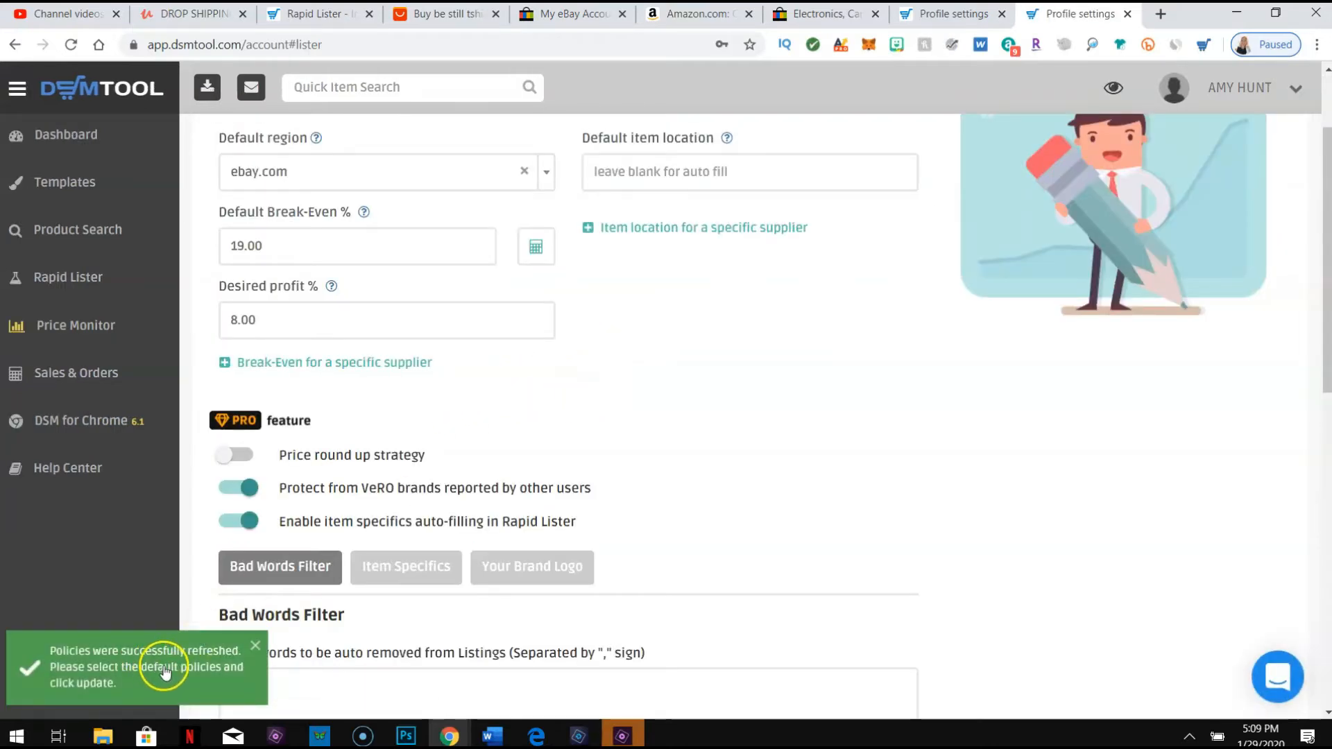
scroll(743, 381, down, 3)
scroll(747, 381, down, 7)
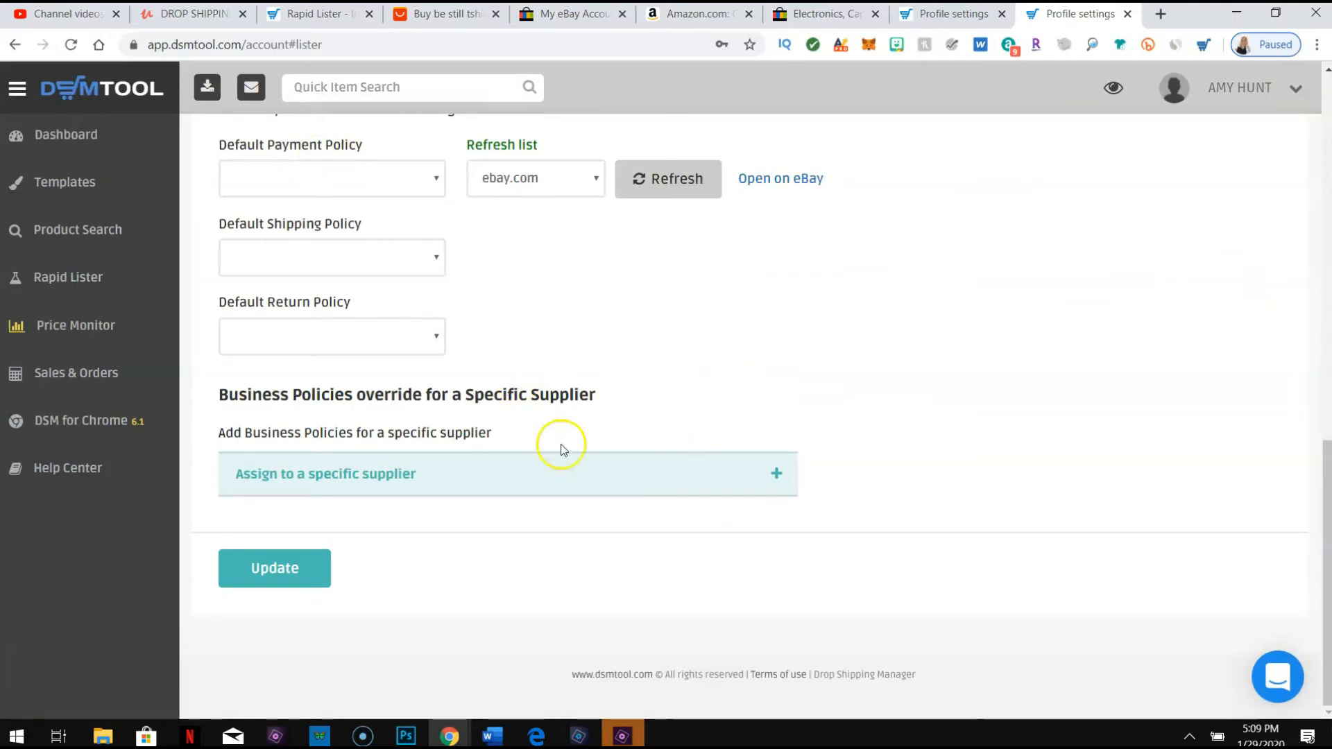
Create an aliexpress.com supplier override with IMMEDIATE PAYMENT REQUIRED, SHIPPING POLICY 7-15 DAYS and RETURN POLICY, and save the Lister settings.
click(756, 476)
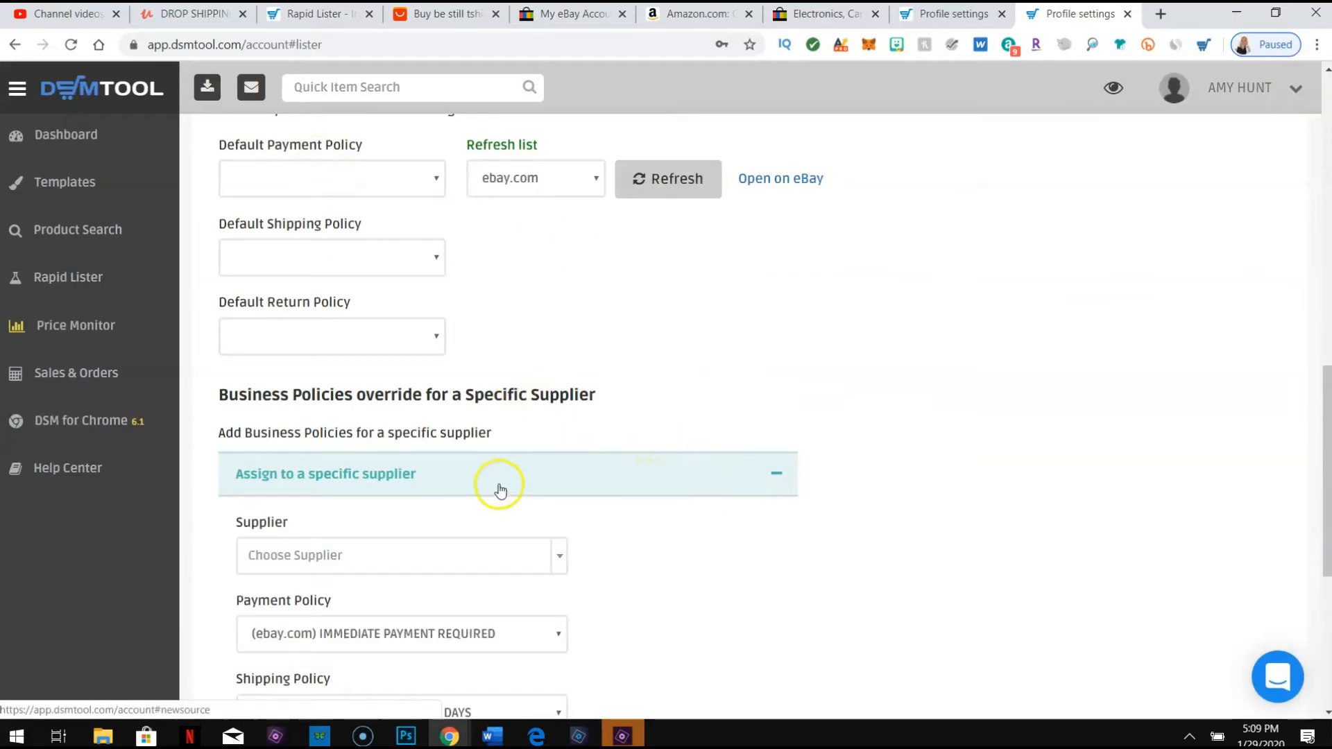
scroll(575, 347, down, 3)
click(557, 297)
scroll(469, 430, down, 3)
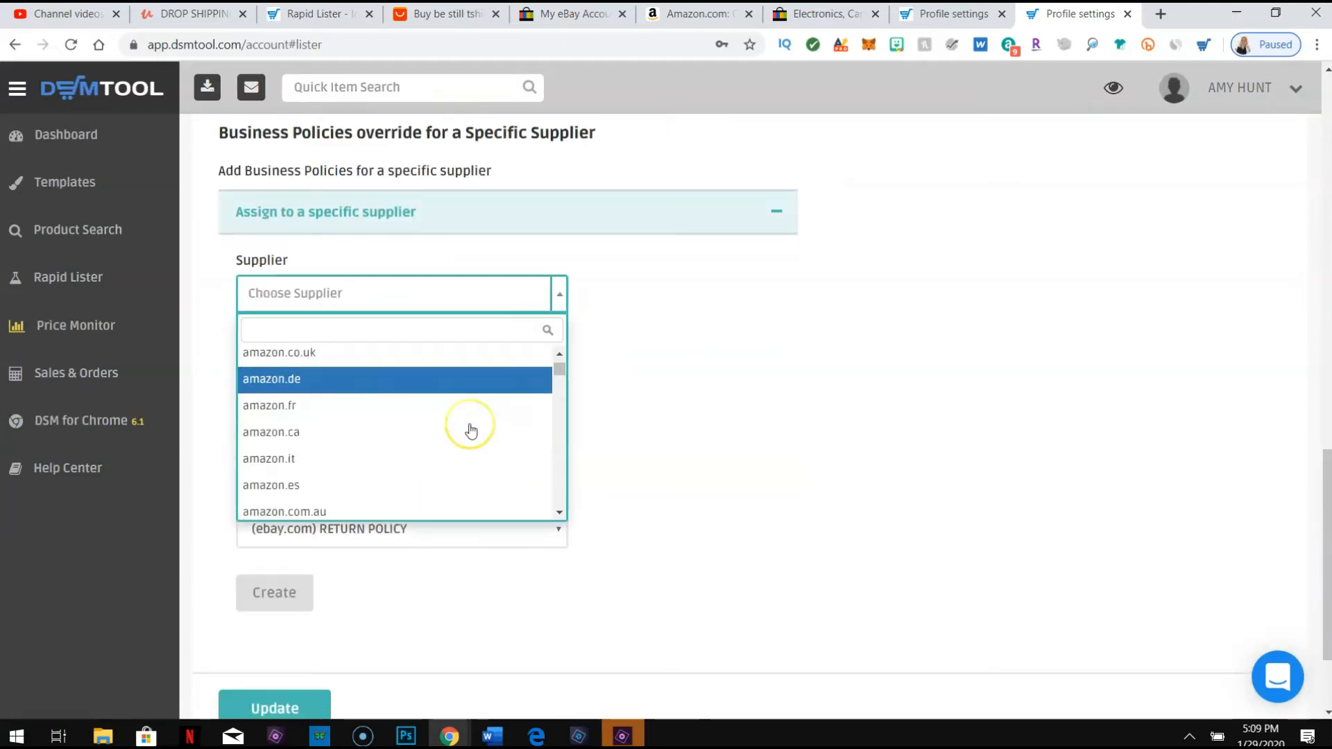
scroll(471, 431, down, 1)
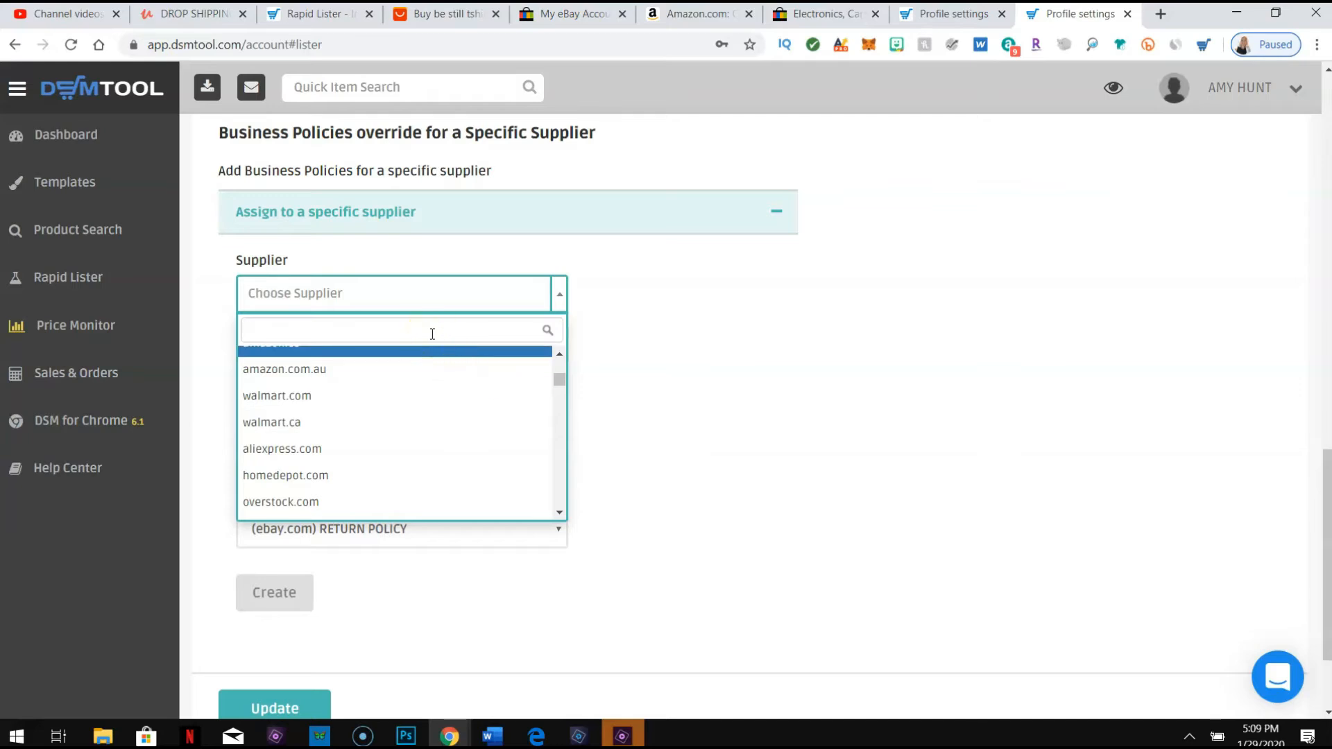
text(ali)
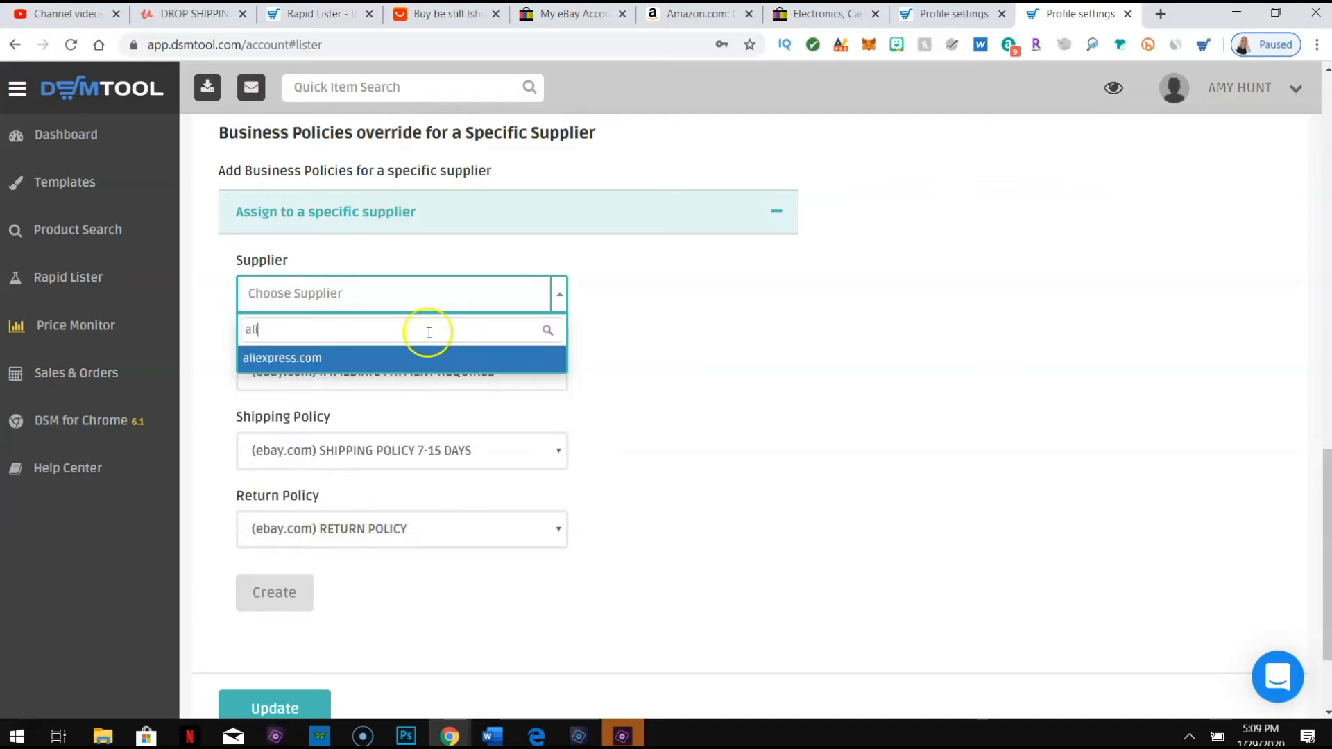
click(404, 359)
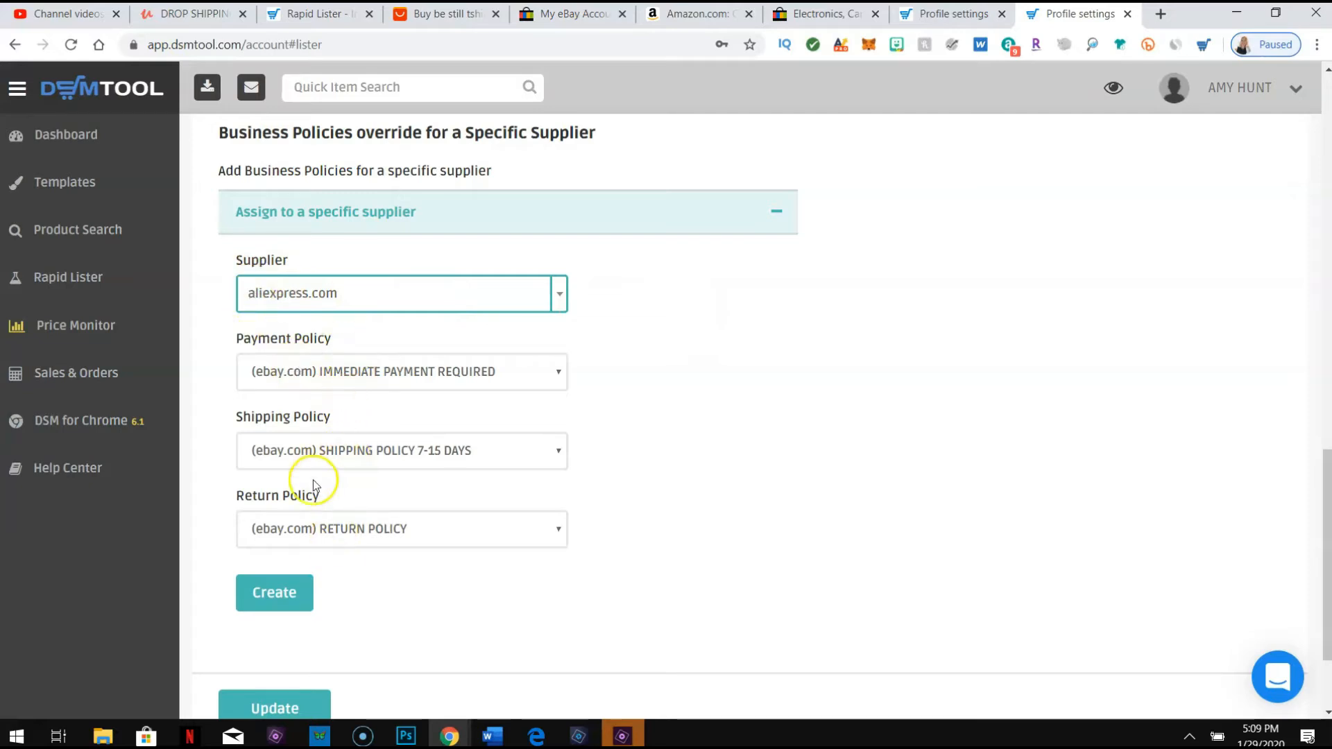
click(274, 592)
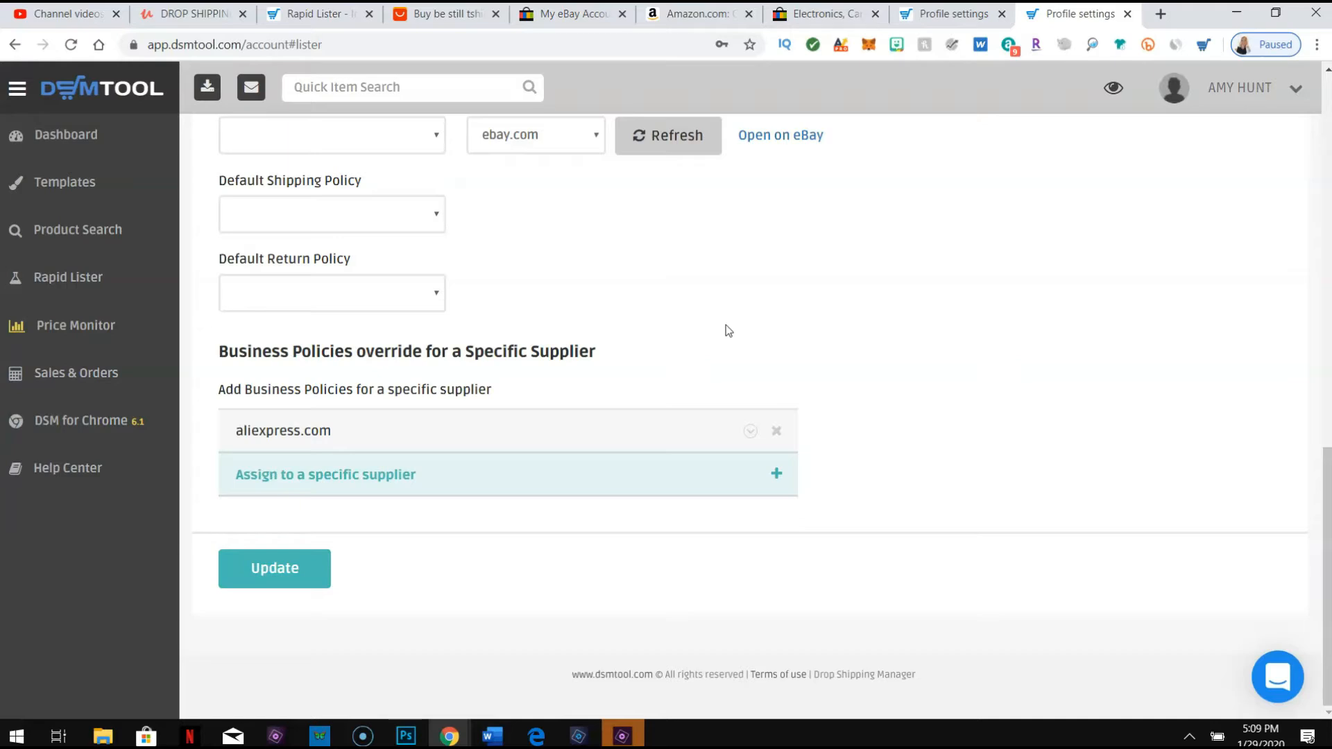
scroll(485, 497, up, 1)
scroll(285, 618, down, 1)
click(290, 580)
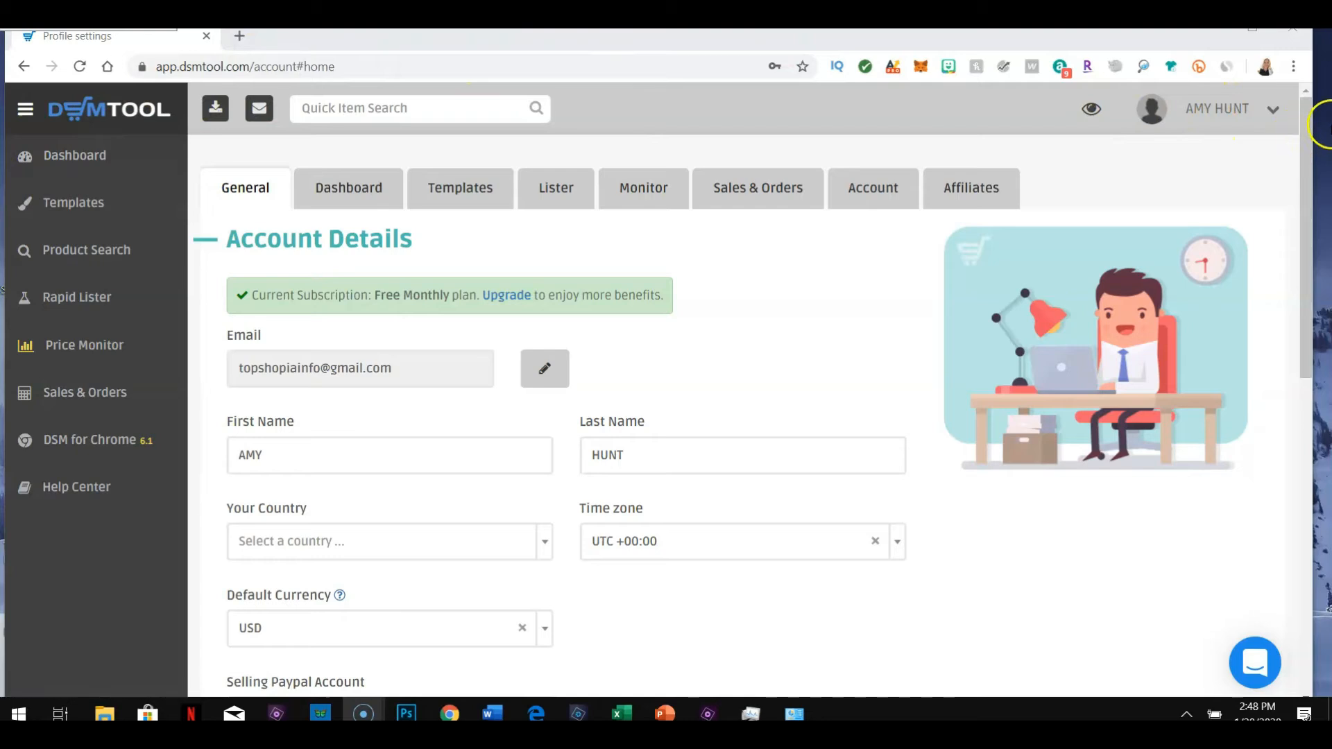
Open the account's profile settings and set the country to United States.
click(1217, 125)
click(1166, 163)
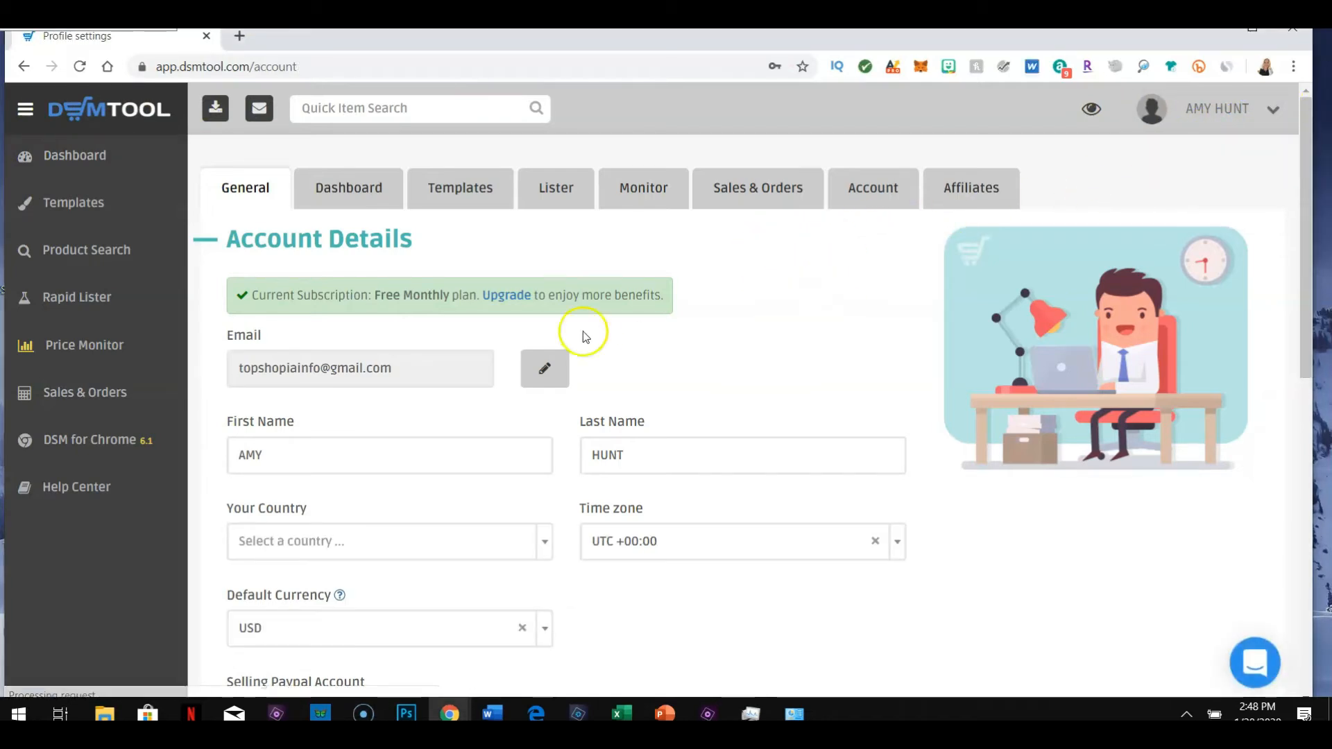
scroll(788, 346, down, 1)
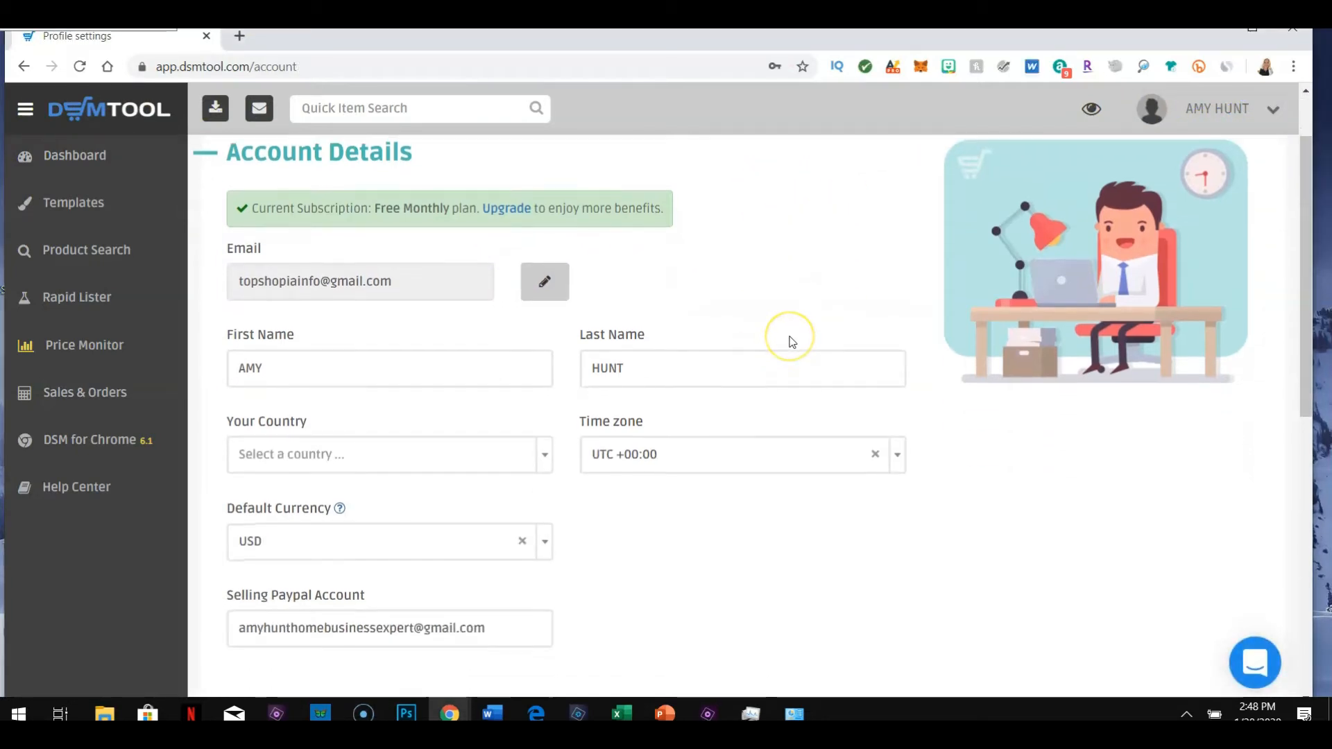
click(443, 454)
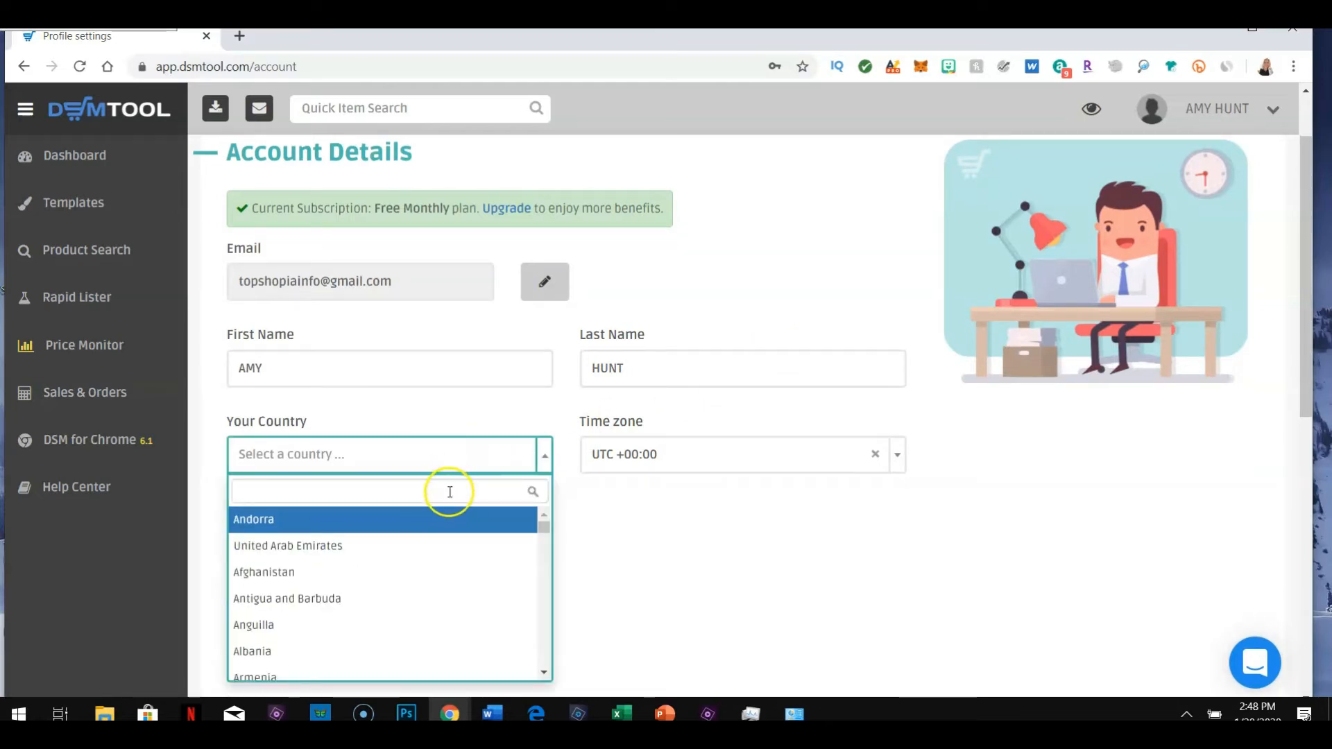
text(united)
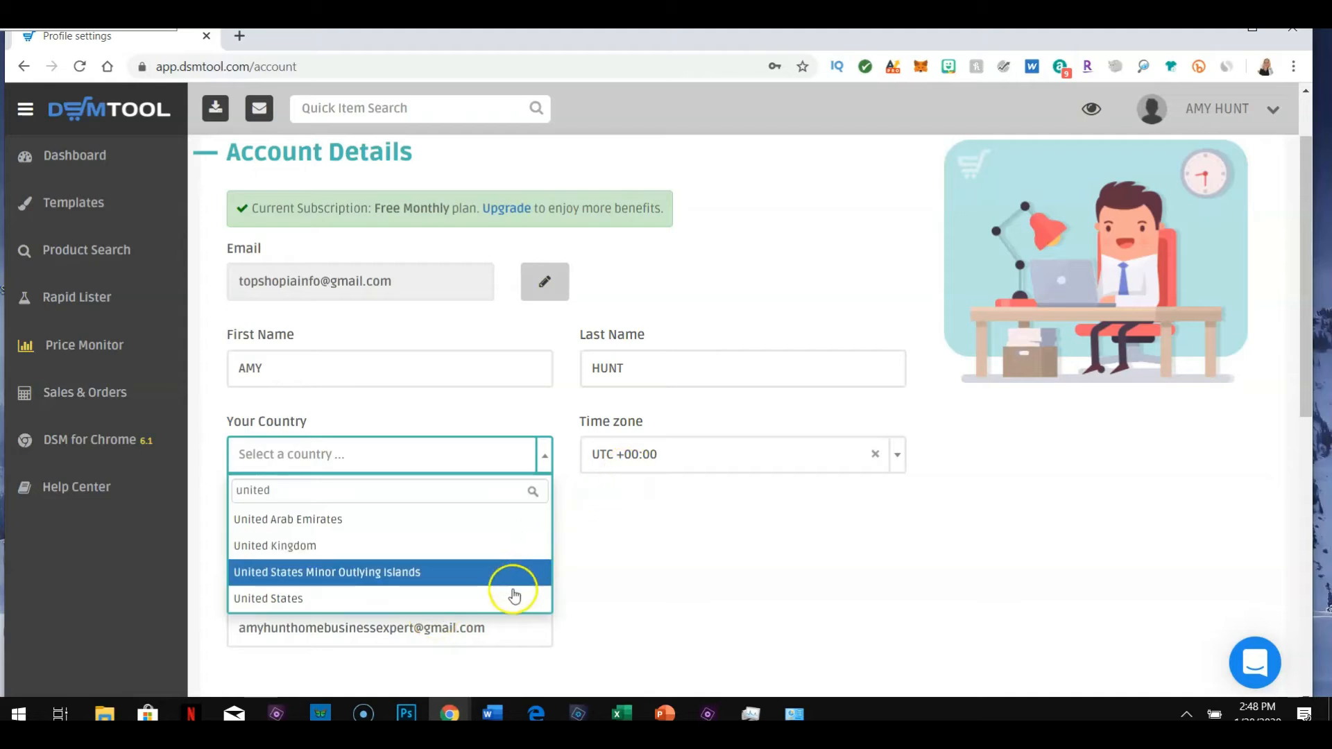
click(517, 593)
Set the account's time zone to America/New_York -05:00.
click(683, 452)
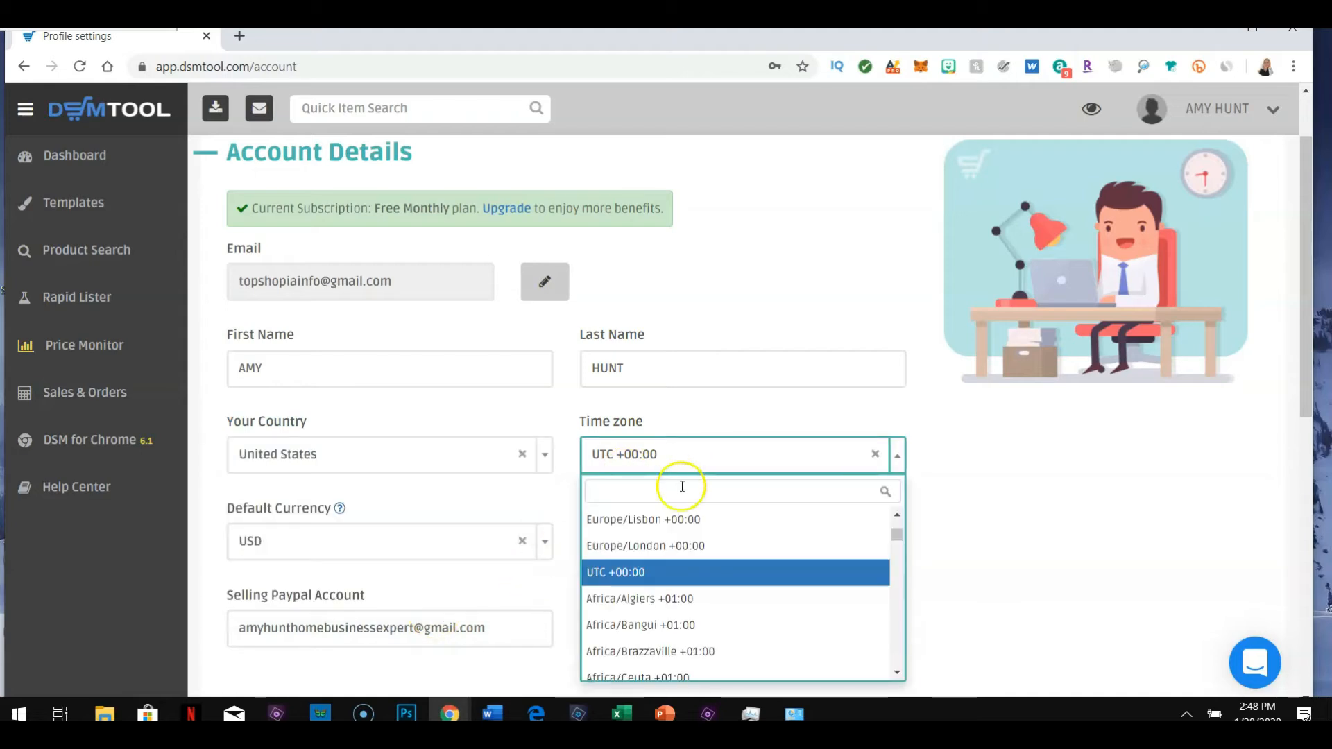
text(america)
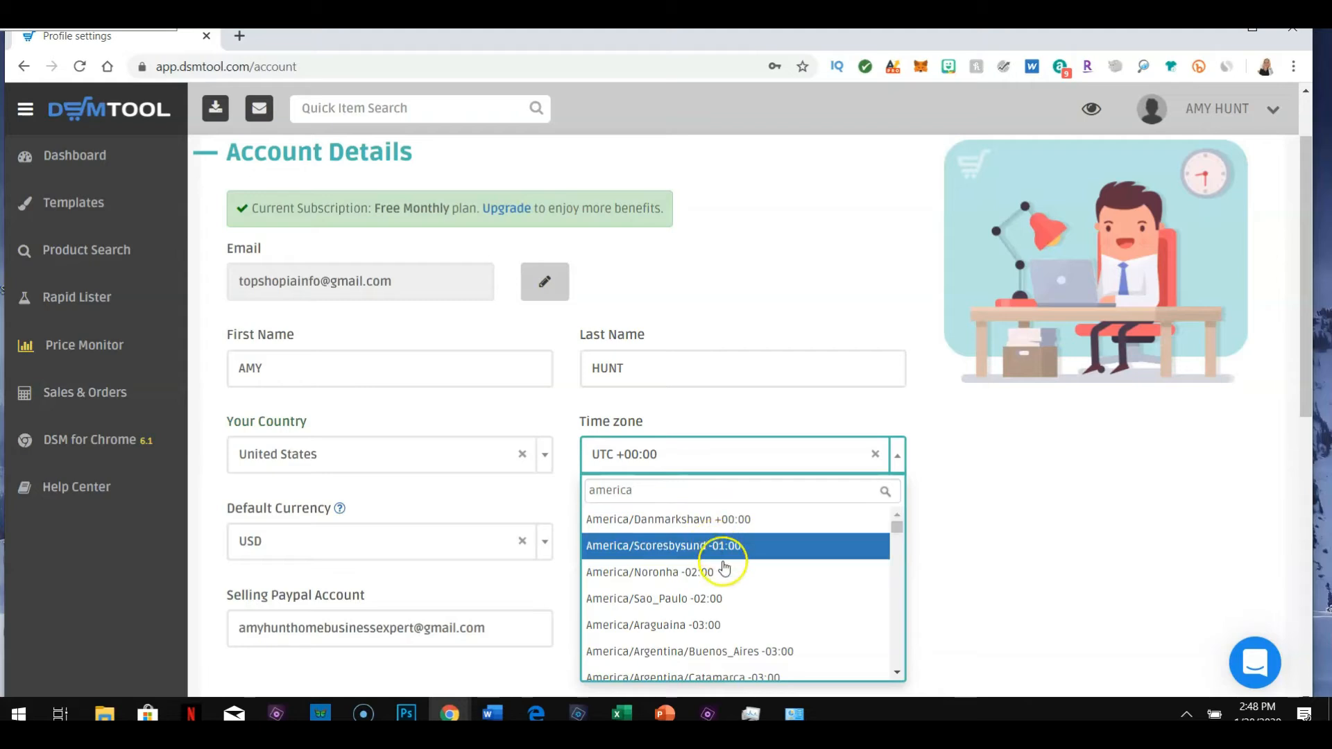
scroll(722, 565, down, 3)
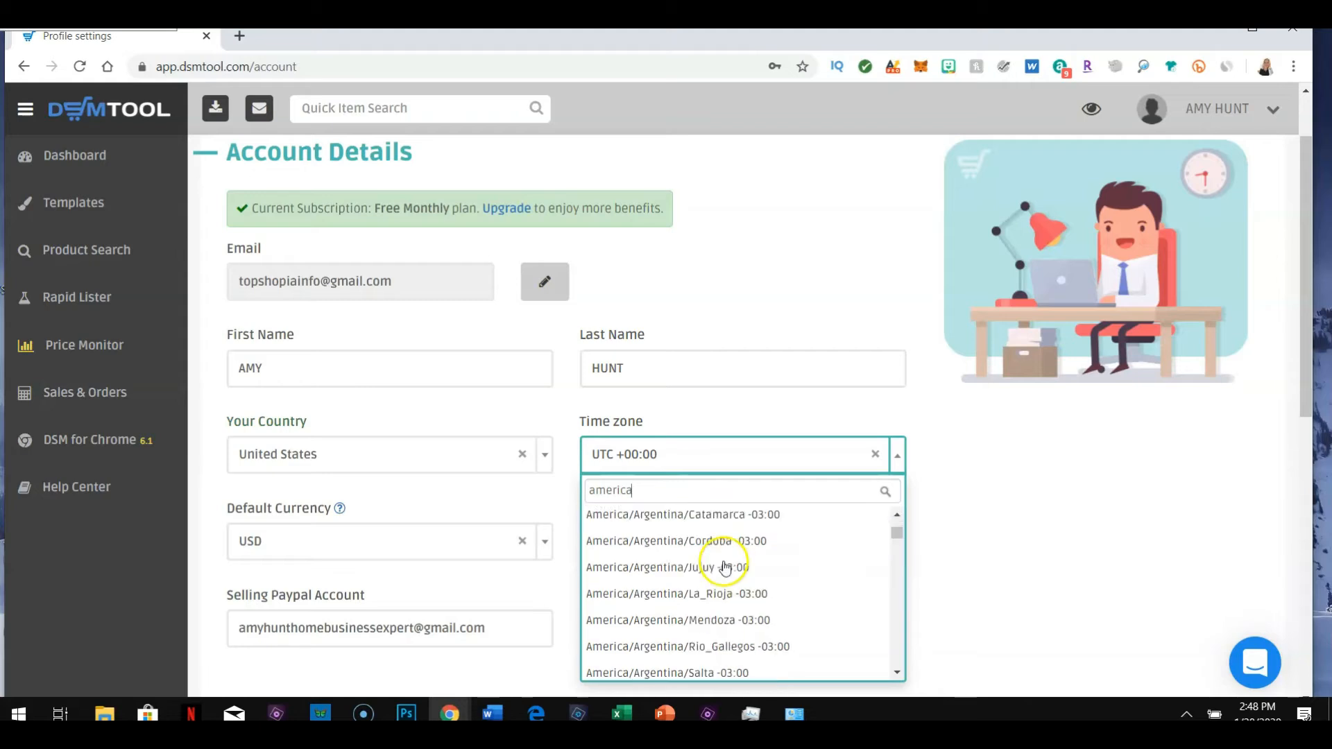
scroll(824, 565, up, 3)
scroll(818, 561, down, 5)
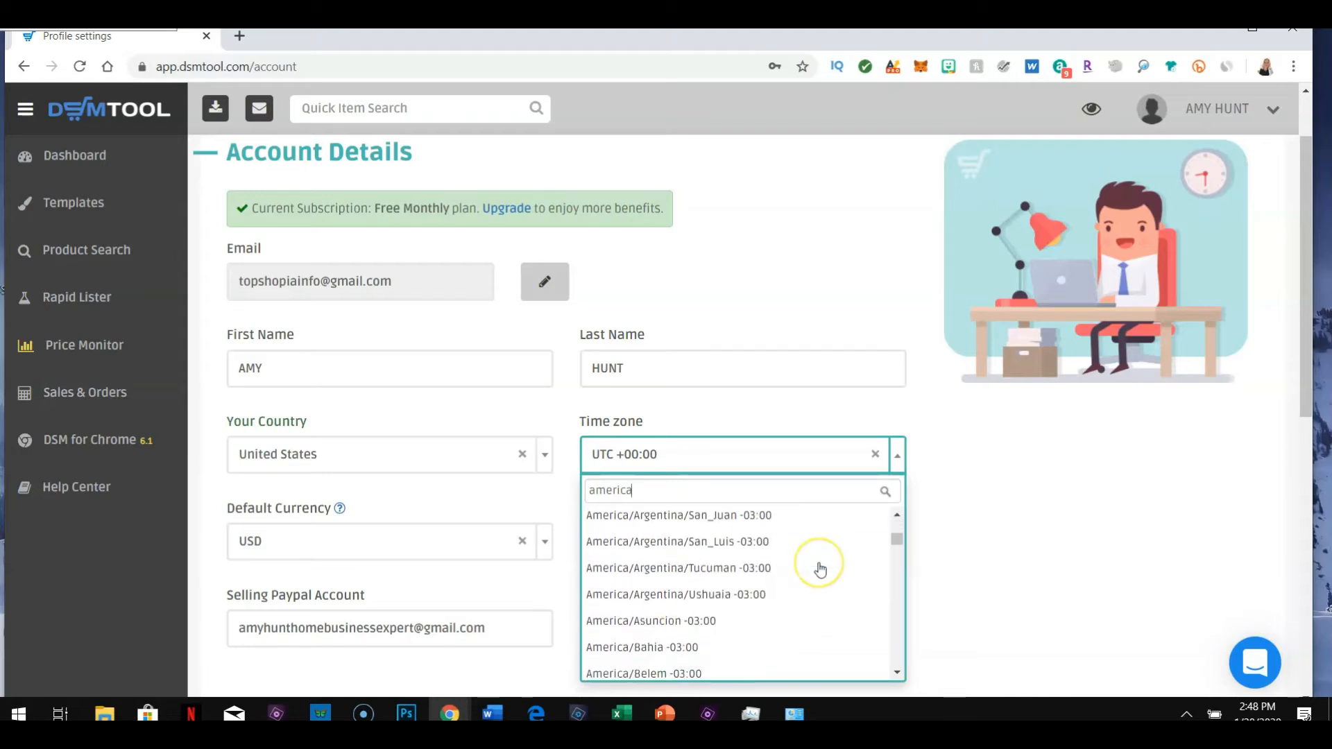
scroll(786, 604, down, 5)
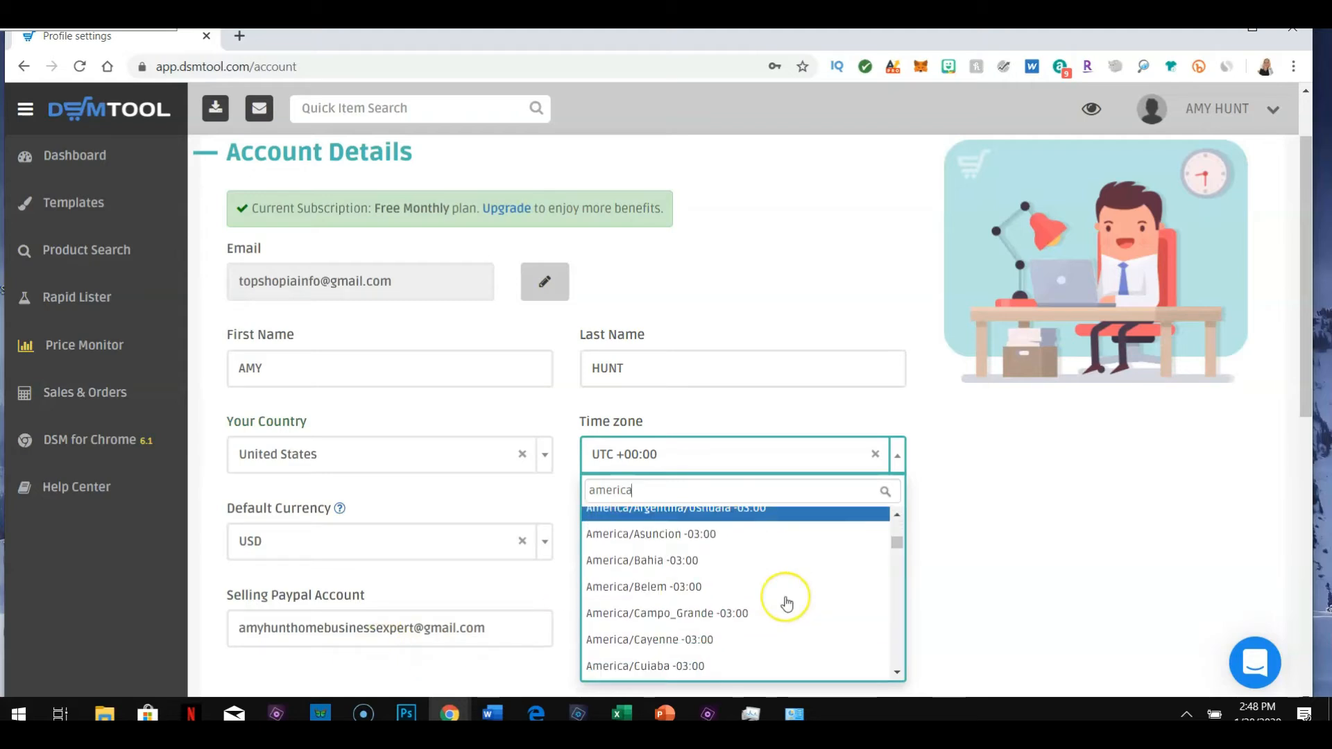
scroll(787, 604, down, 1)
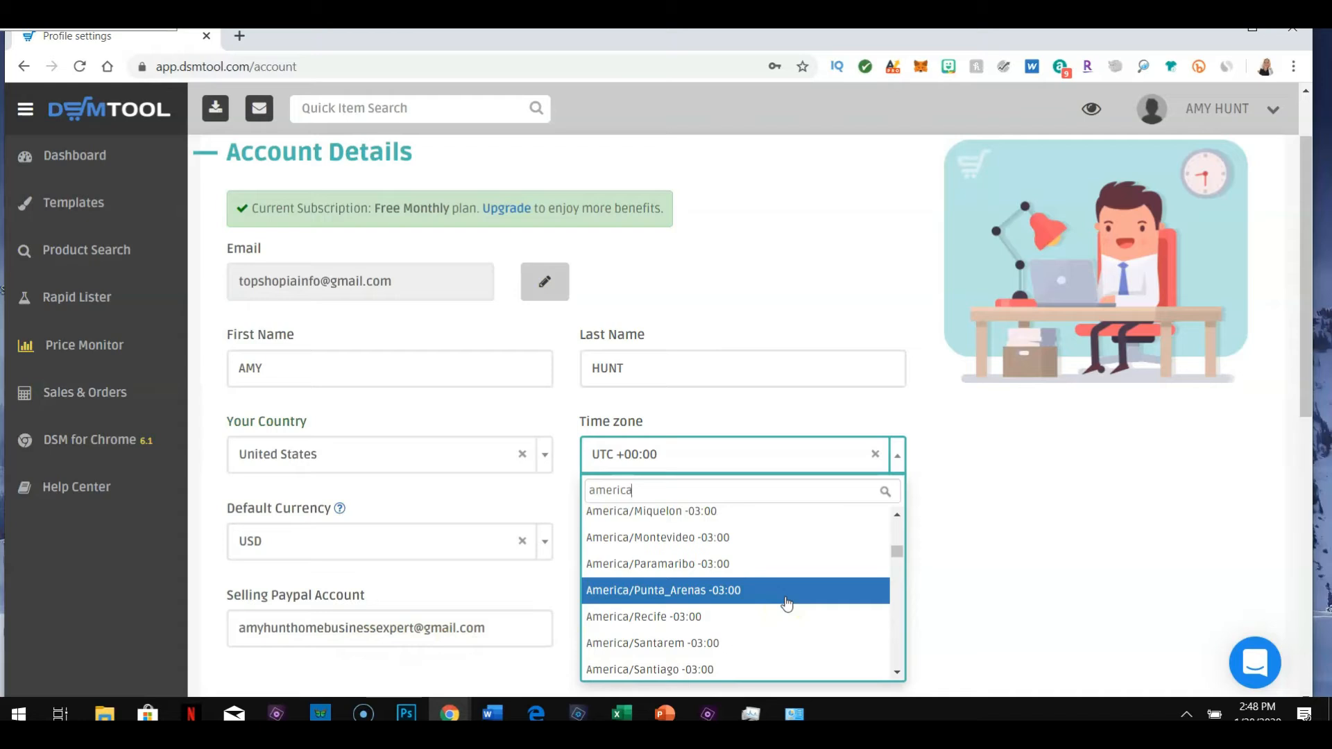
scroll(787, 604, up, 2)
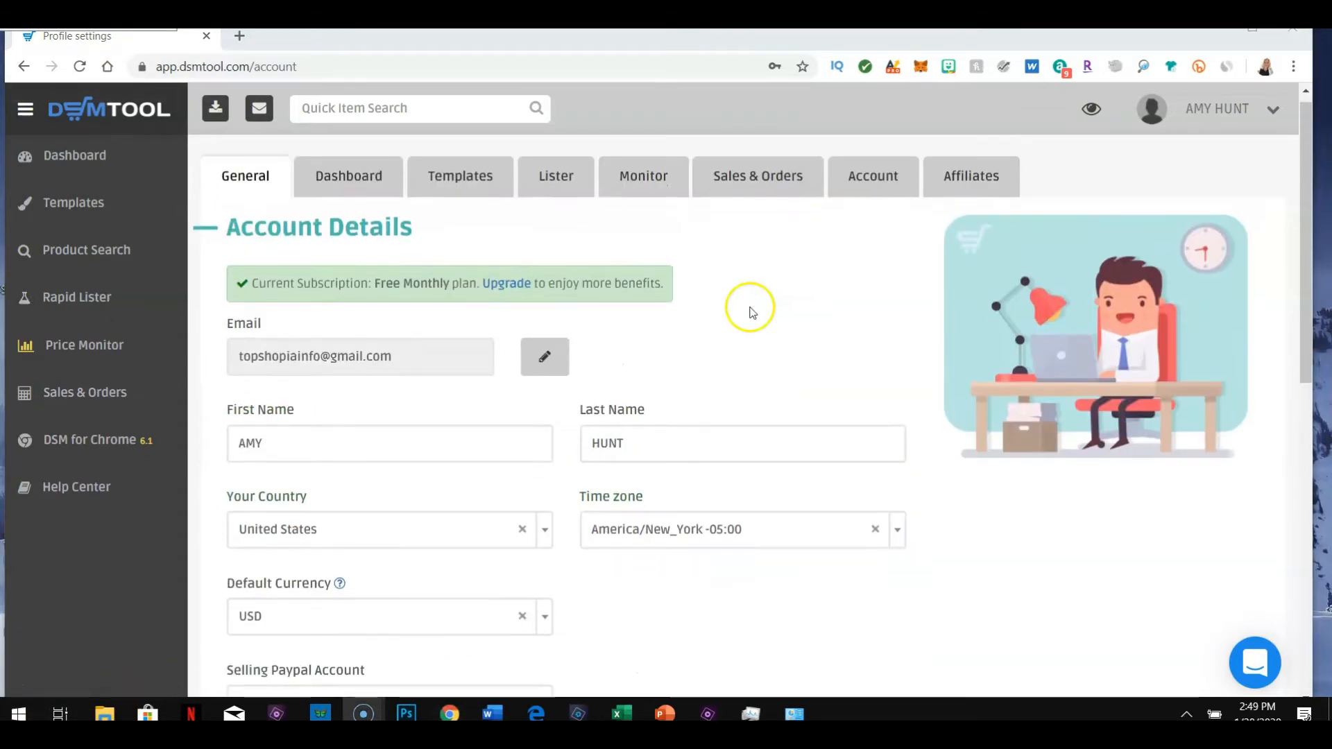
Look over the eBay and Shopify connections and the password change section of the general account settings.
scroll(751, 309, down, 3)
scroll(363, 381, down, 3)
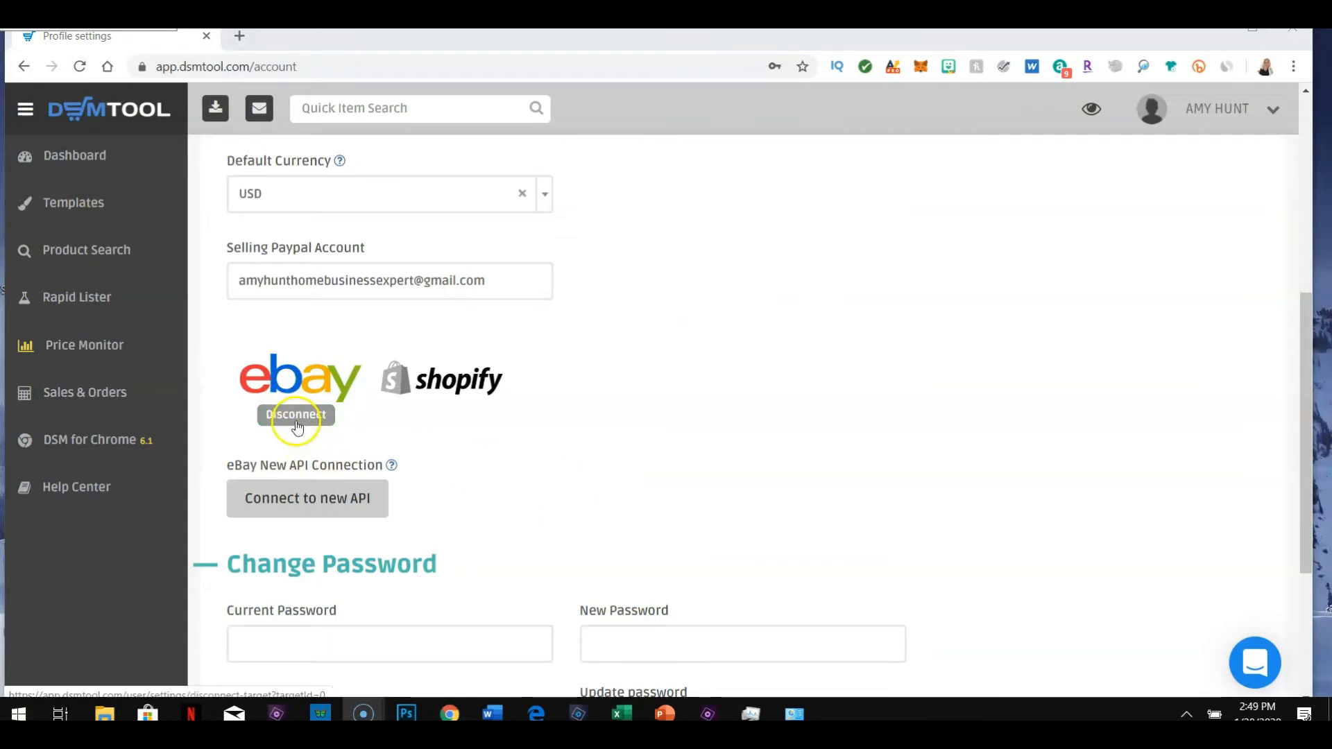
mouse_move(477, 388)
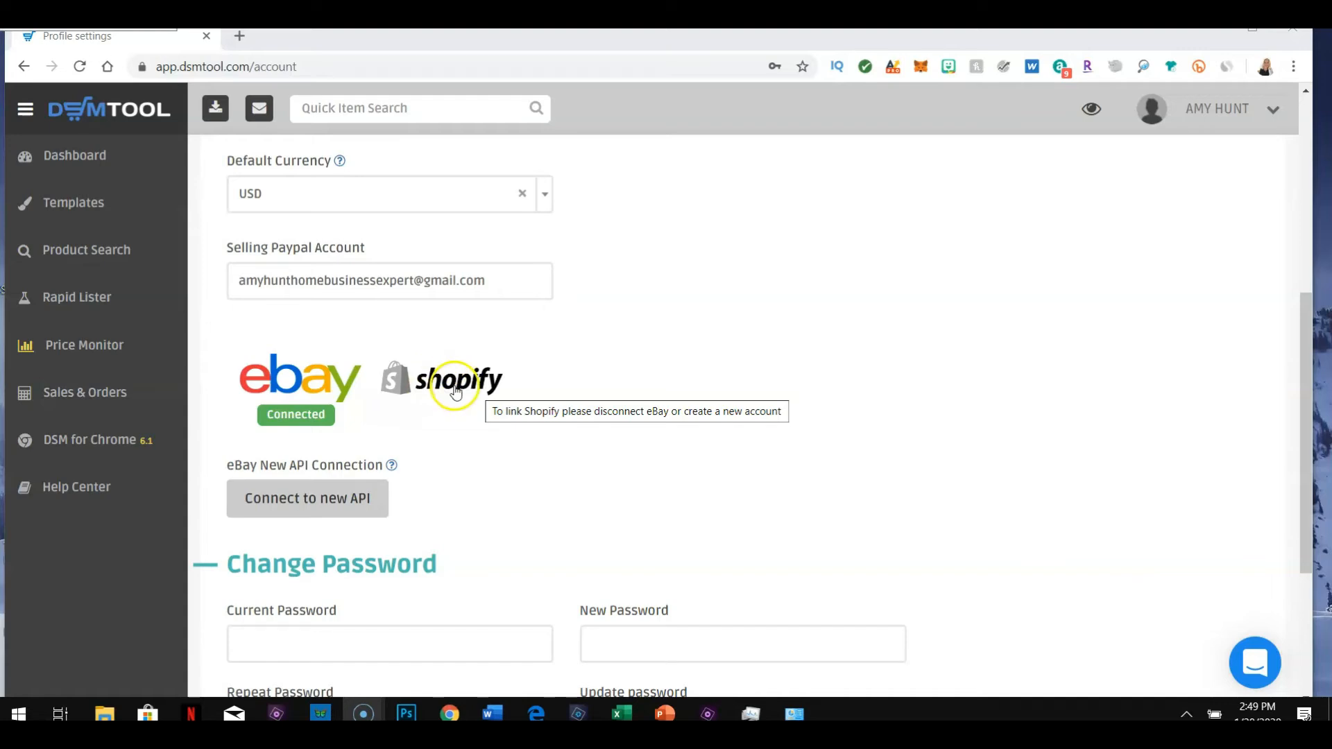
scroll(763, 397, down, 4)
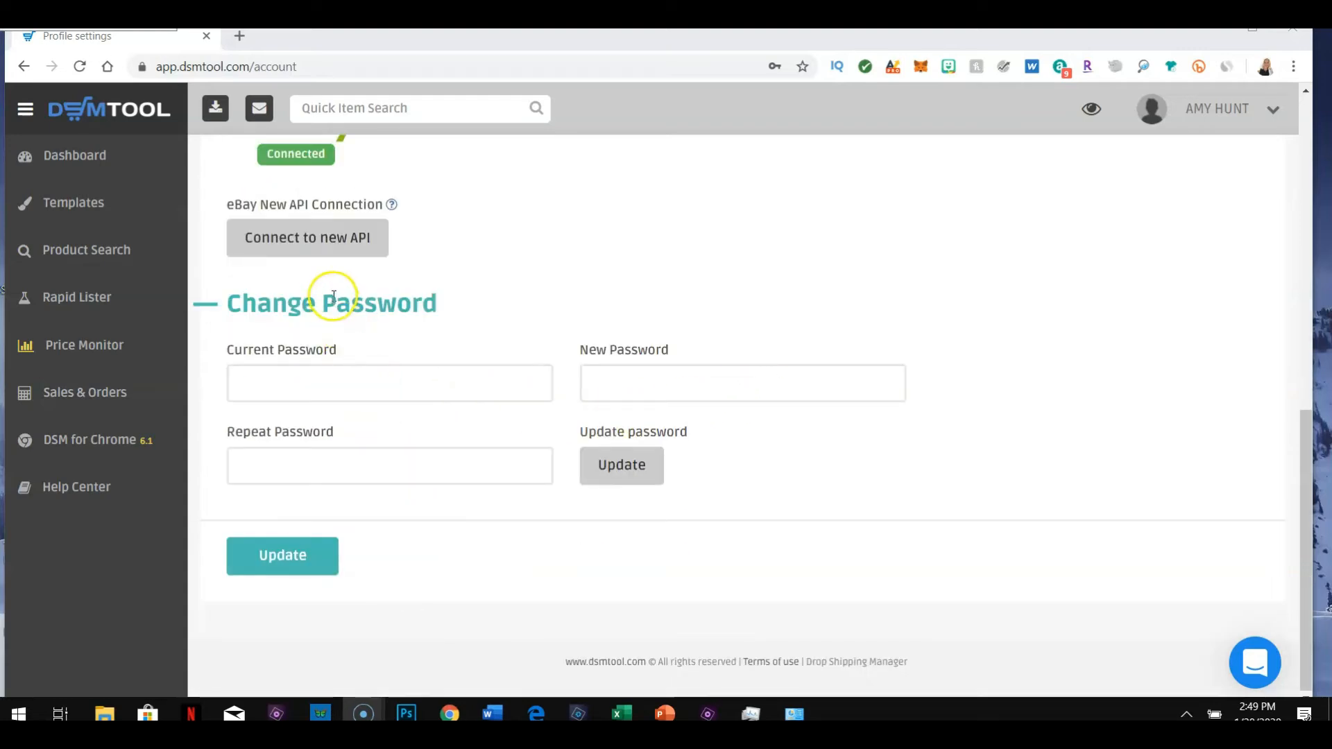
scroll(636, 271, up, 5)
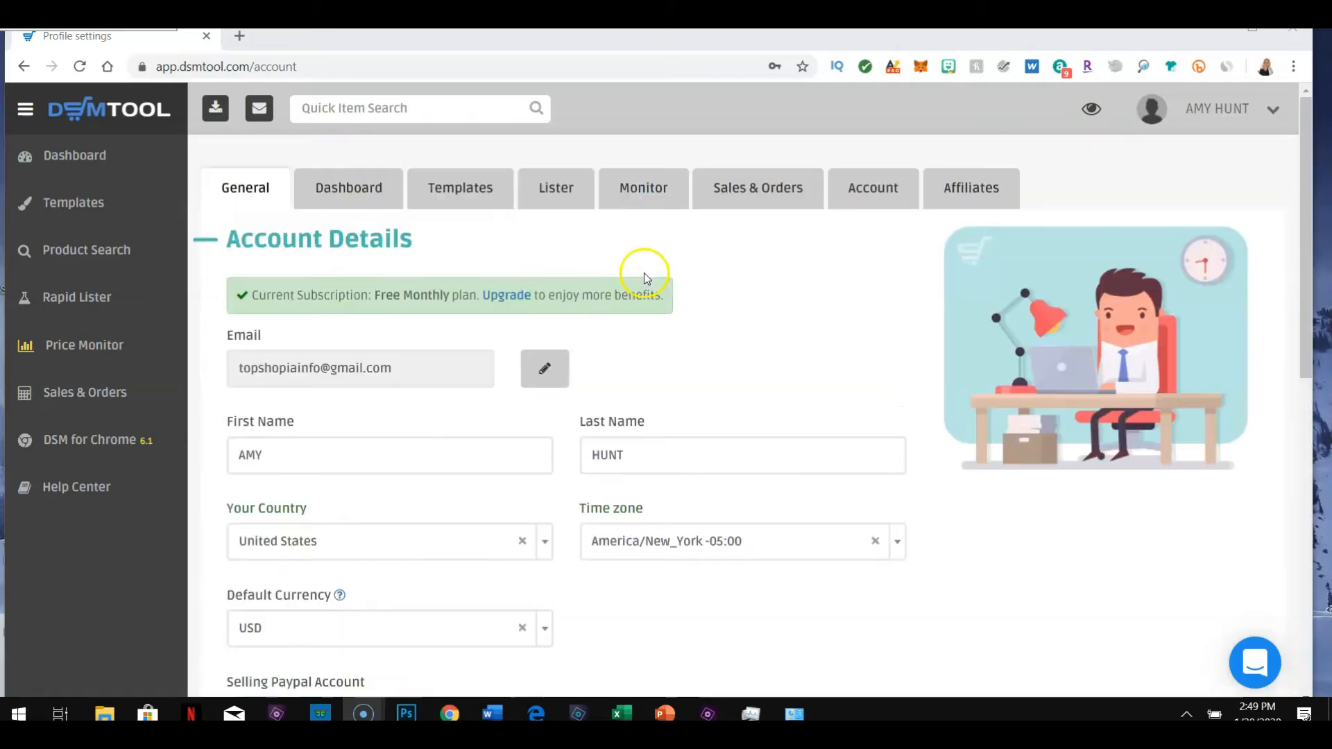
Open the Dashboard alert settings and examine the threshold for items out of stock.
click(342, 206)
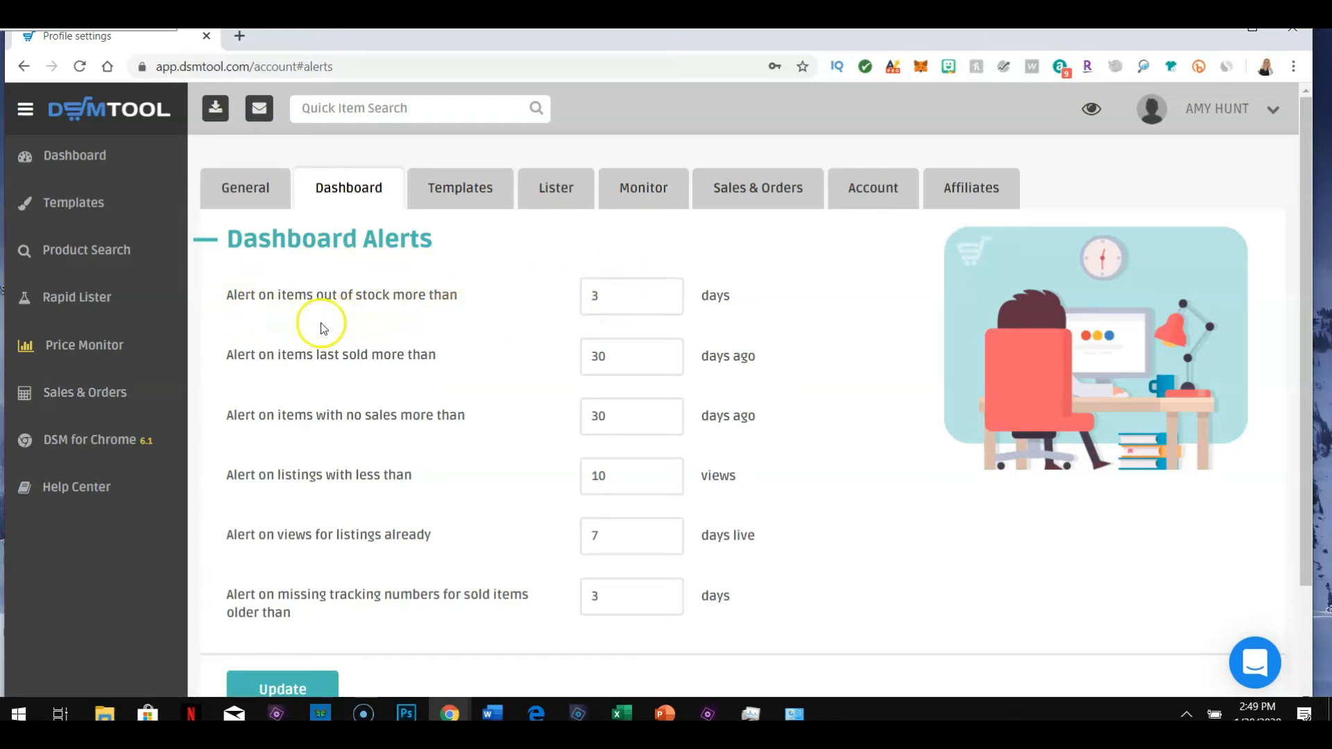
click(601, 297)
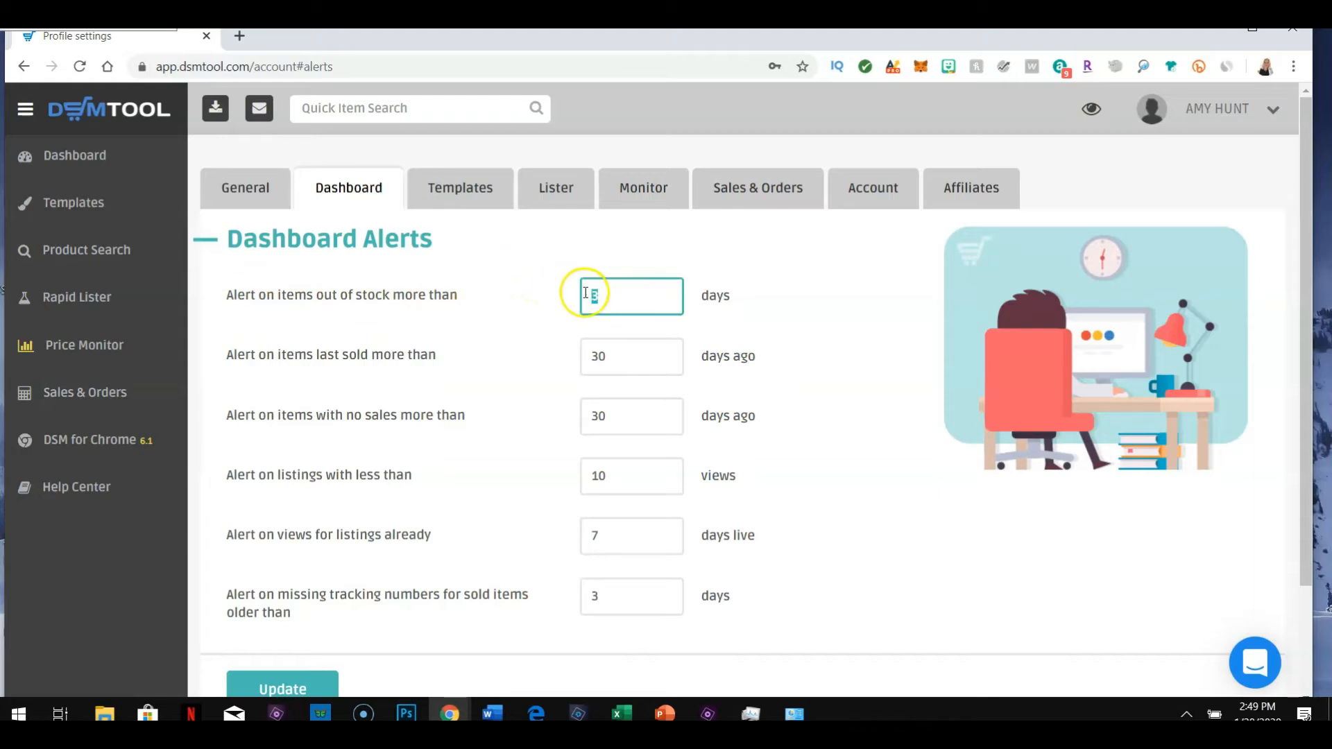
click(553, 324)
drag(605, 299, 587, 299)
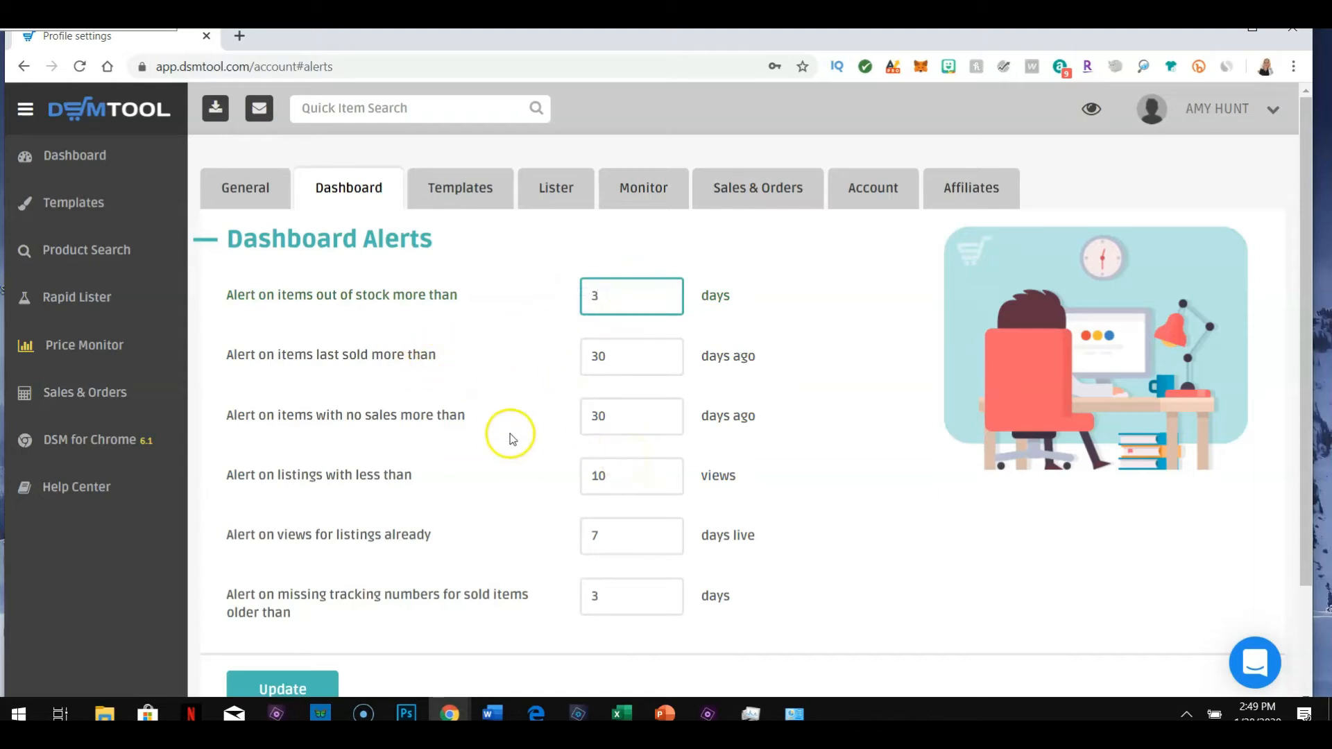
Open the business policies templates and look over the default shipping policy template.
click(465, 198)
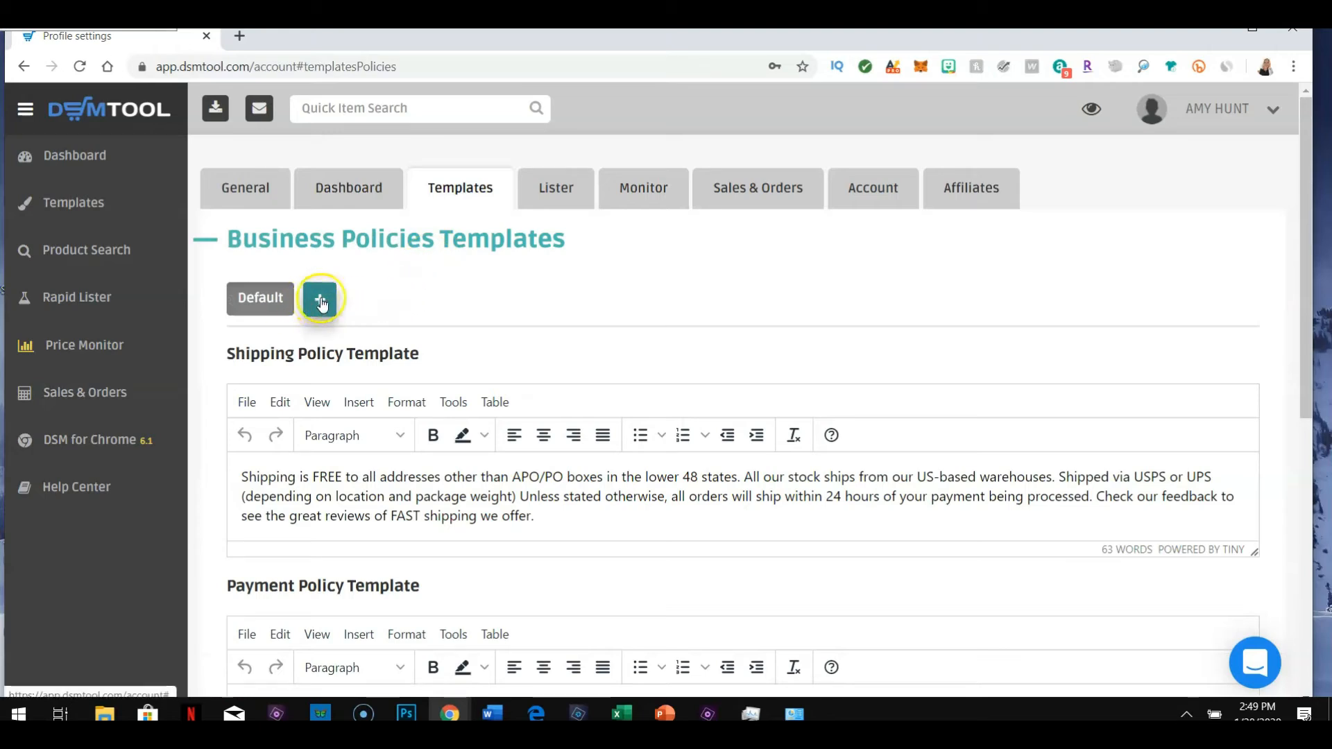
click(749, 299)
mouse_move(1308, 148)
mouse_down()
mouse_move(1311, 200)
mouse_move(1310, 164)
mouse_up()
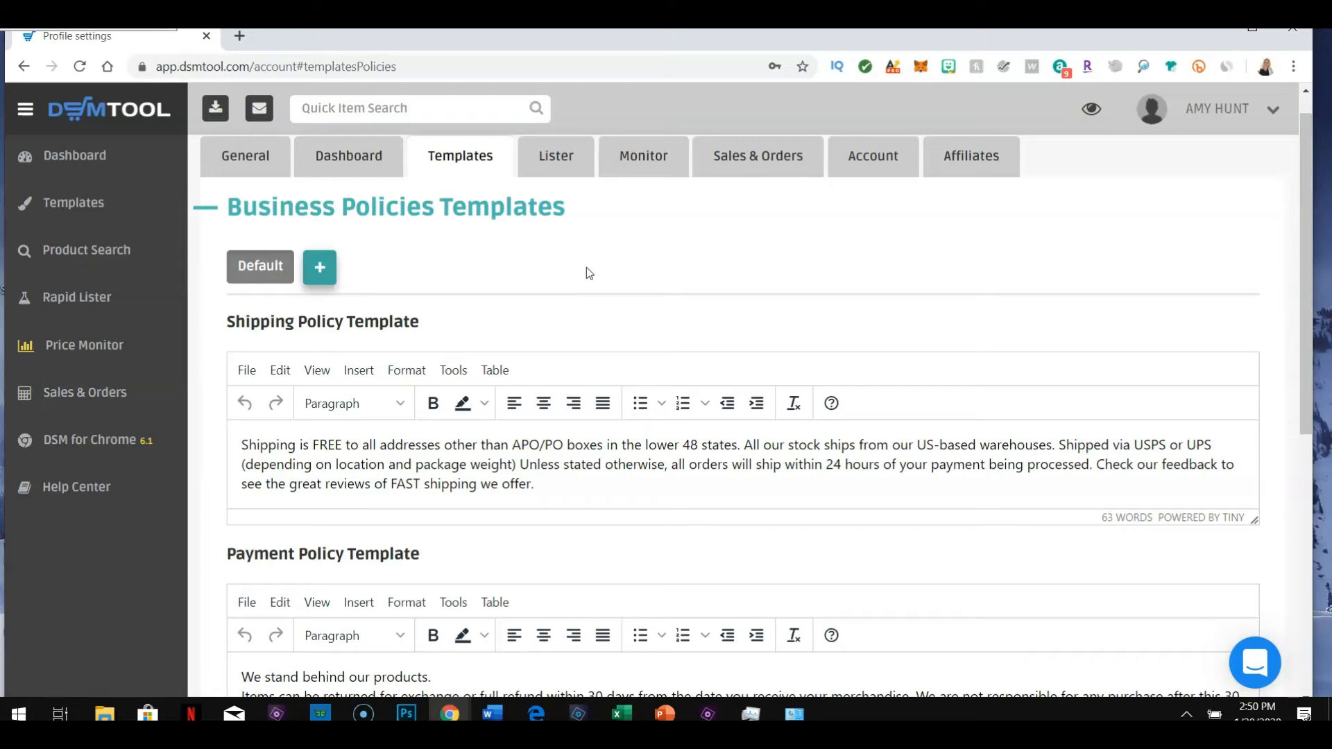
click(434, 268)
click(557, 483)
Review the payment and return policy templates and save the Templates settings.
scroll(763, 245, down, 2)
scroll(763, 246, down, 4)
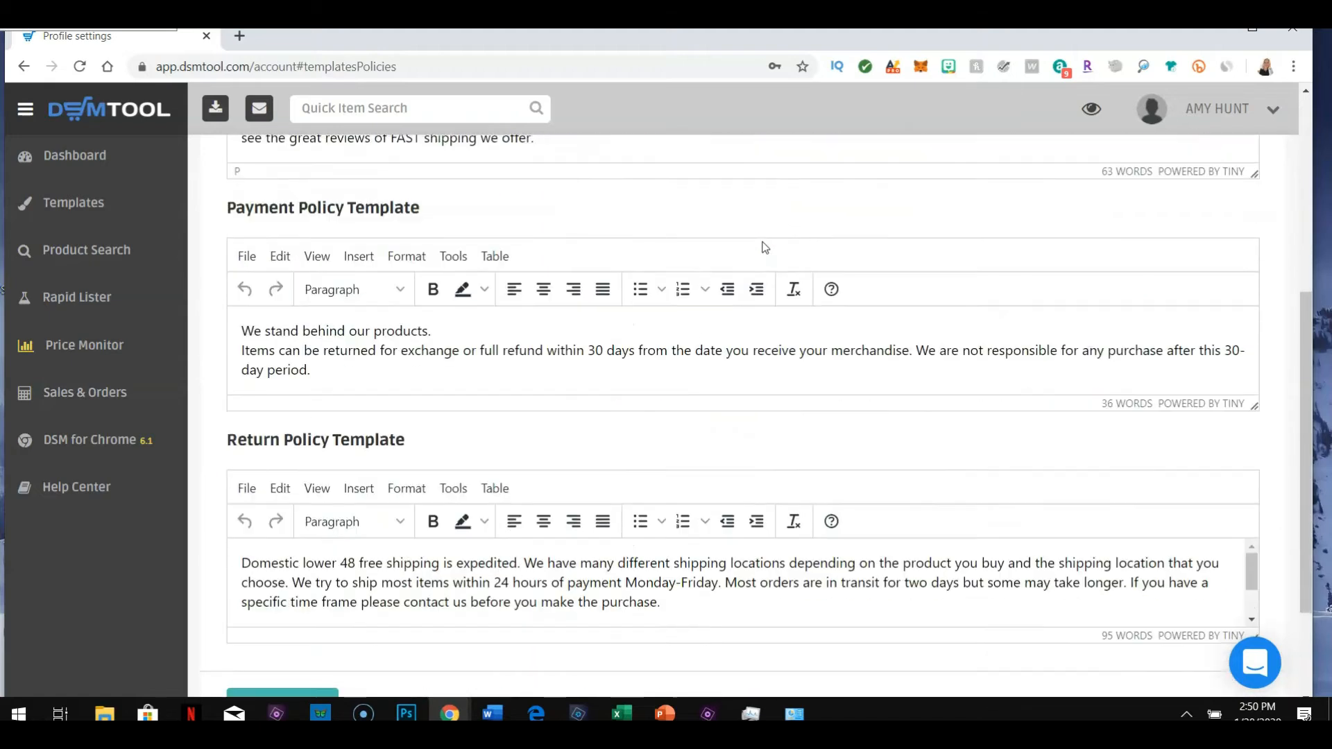
scroll(777, 226, up, 2)
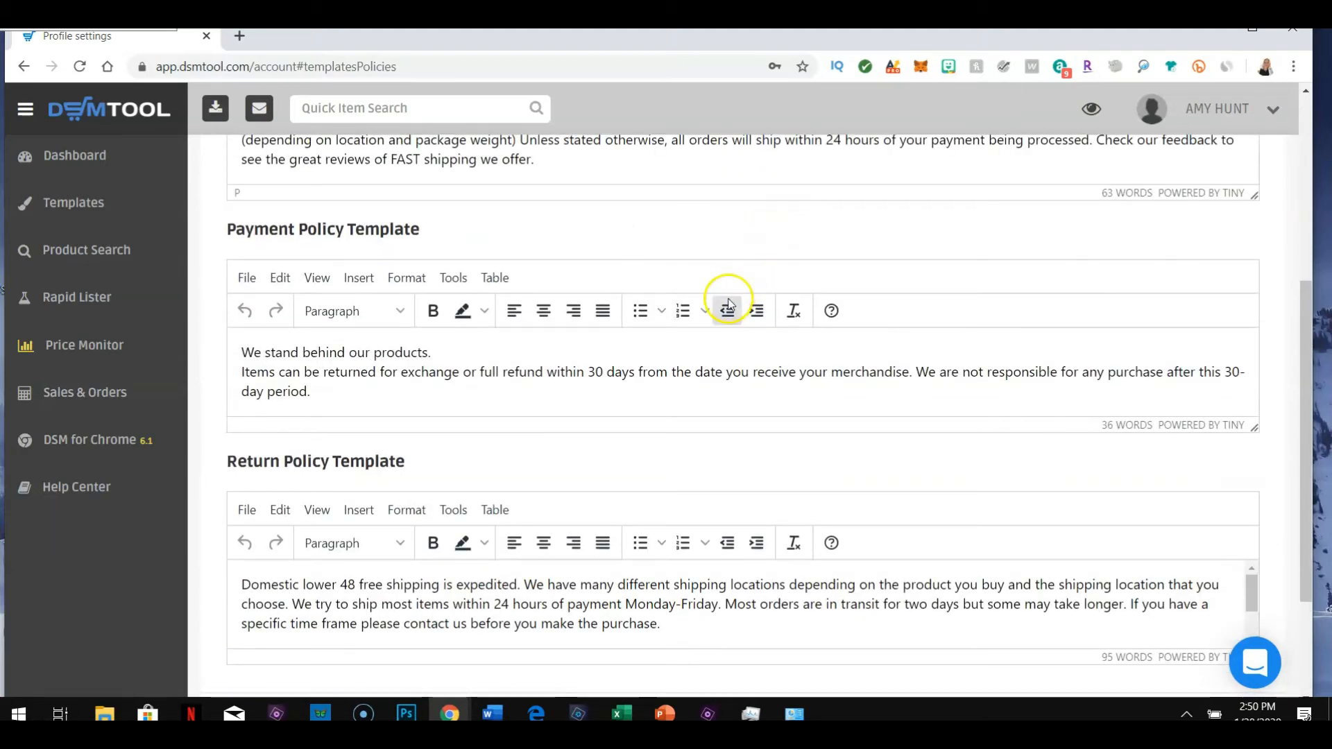
scroll(538, 340, down, 1)
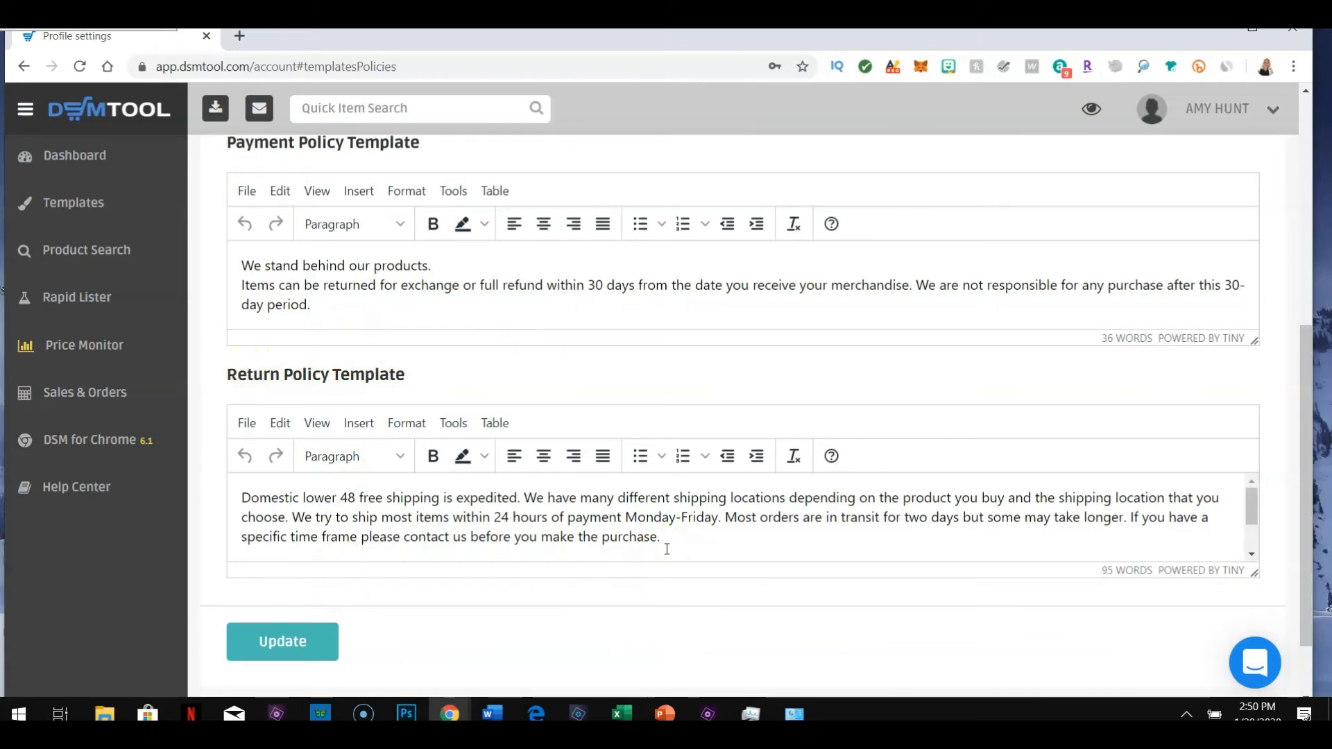
scroll(678, 523, up, 1)
scroll(470, 624, down, 1)
scroll(263, 624, down, 3)
click(277, 555)
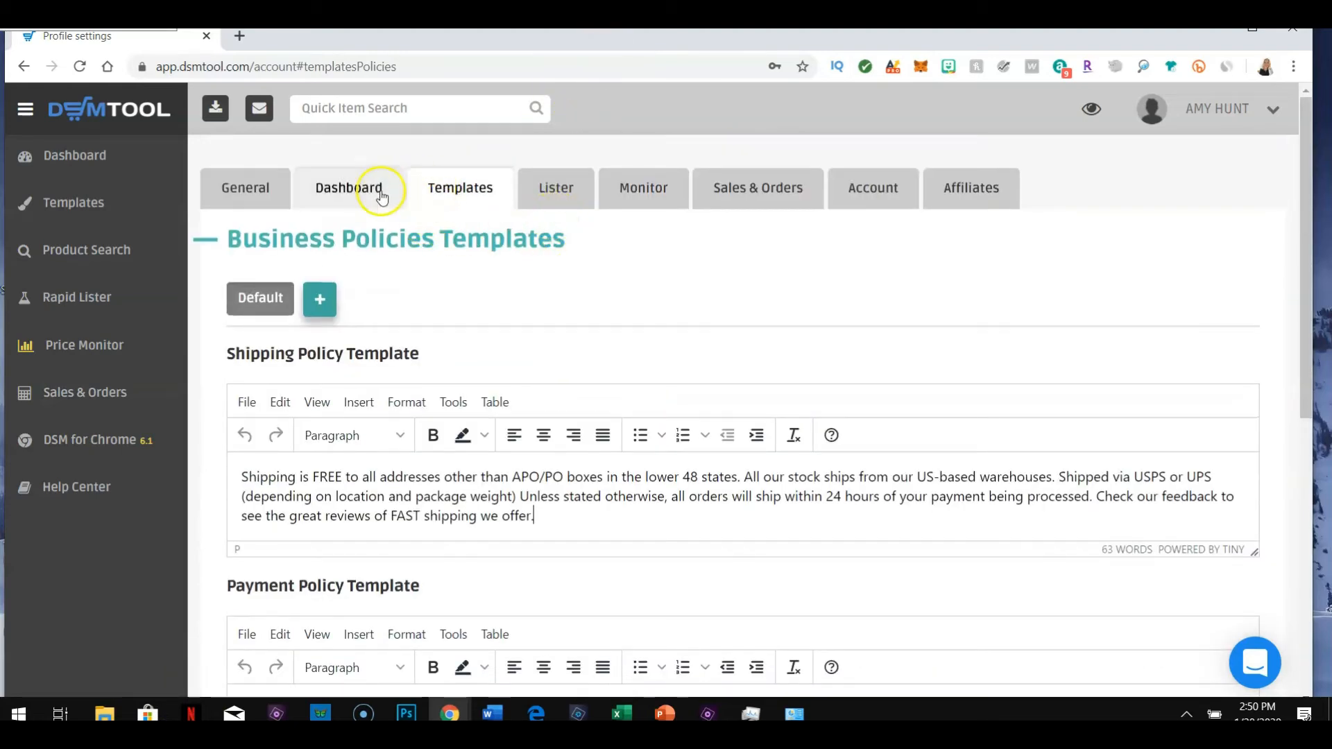
Open the Rapid Lister settings and look over the region, break-even, desired profit and PRO feature options.
click(565, 197)
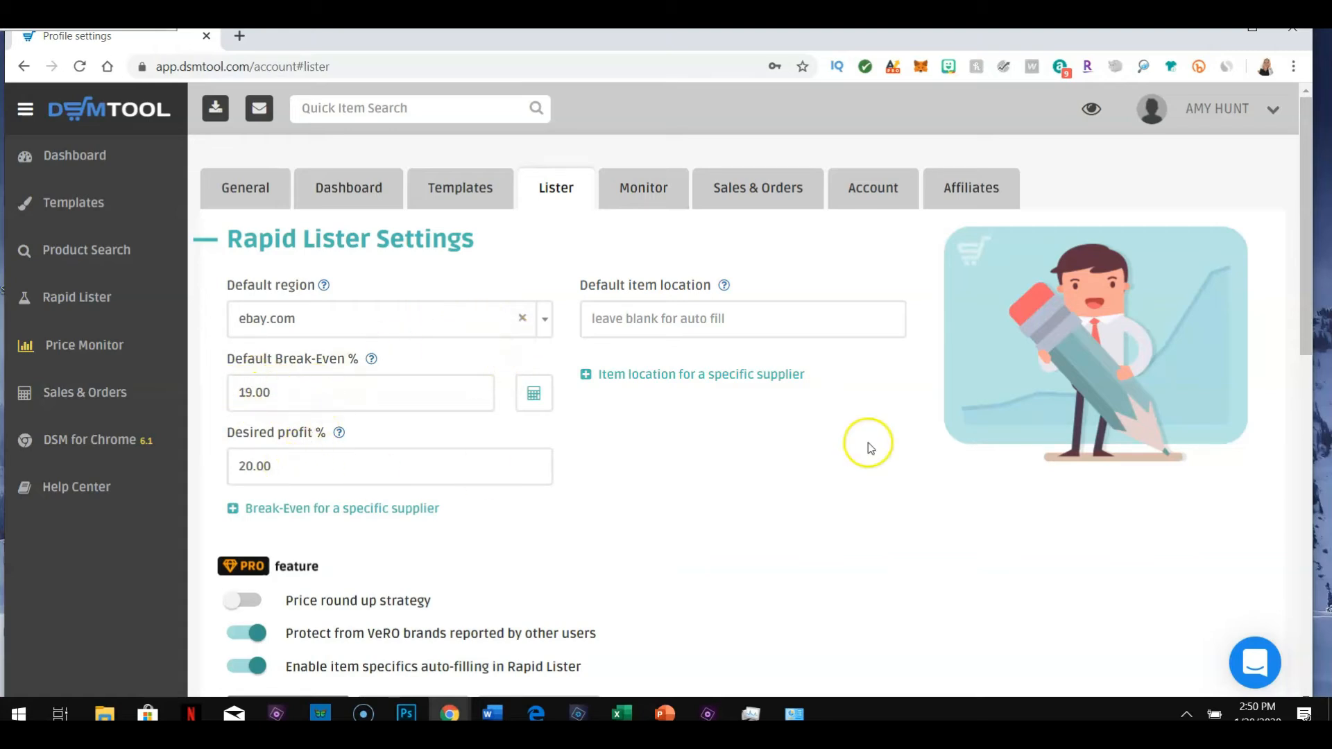
scroll(804, 447, down, 2)
scroll(744, 338, up, 2)
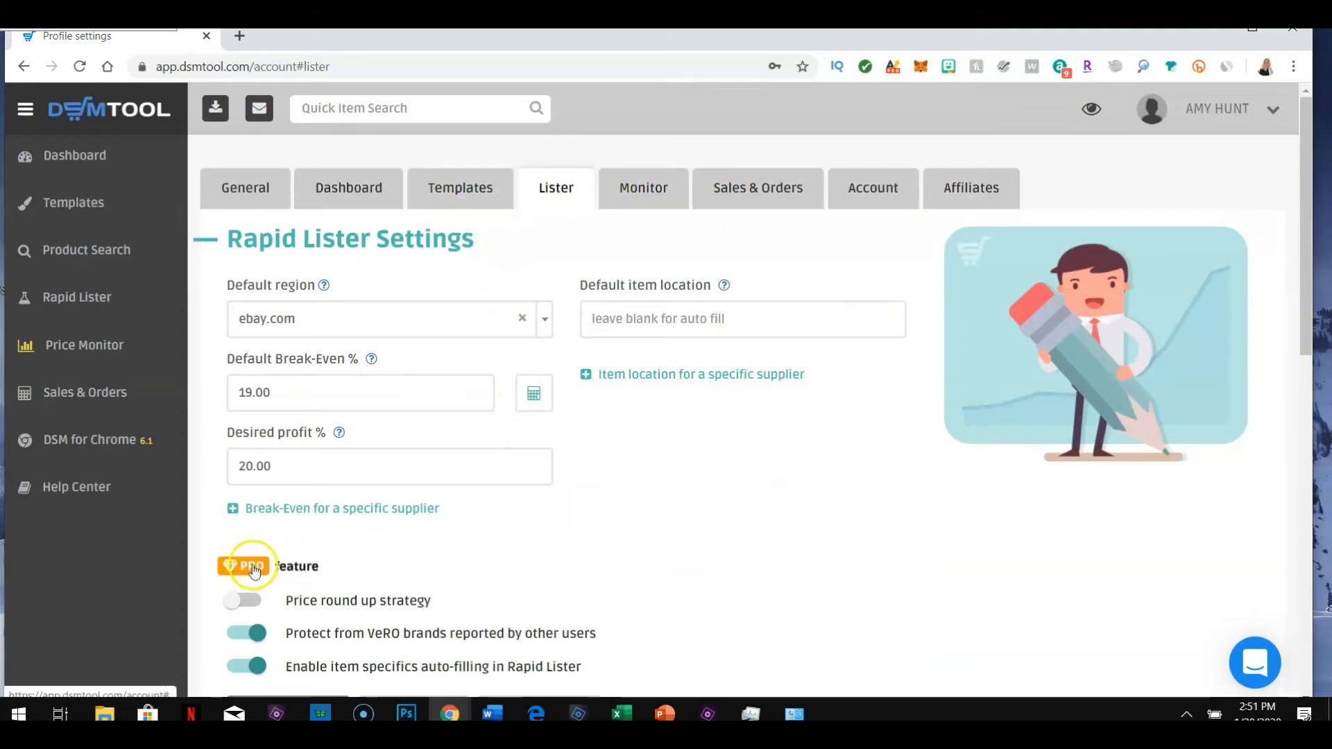
Open the plan notice for the PRO features from the price round up strategy section.
scroll(690, 496, down, 2)
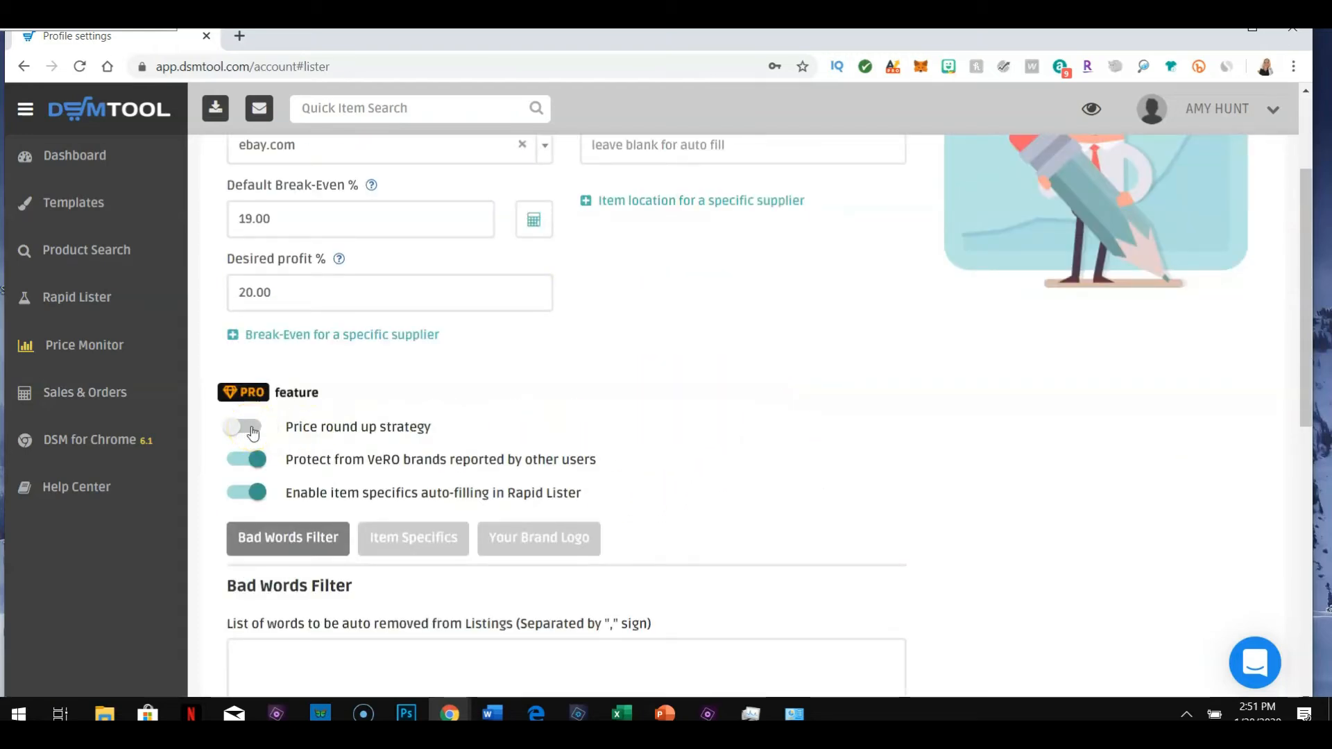
click(281, 437)
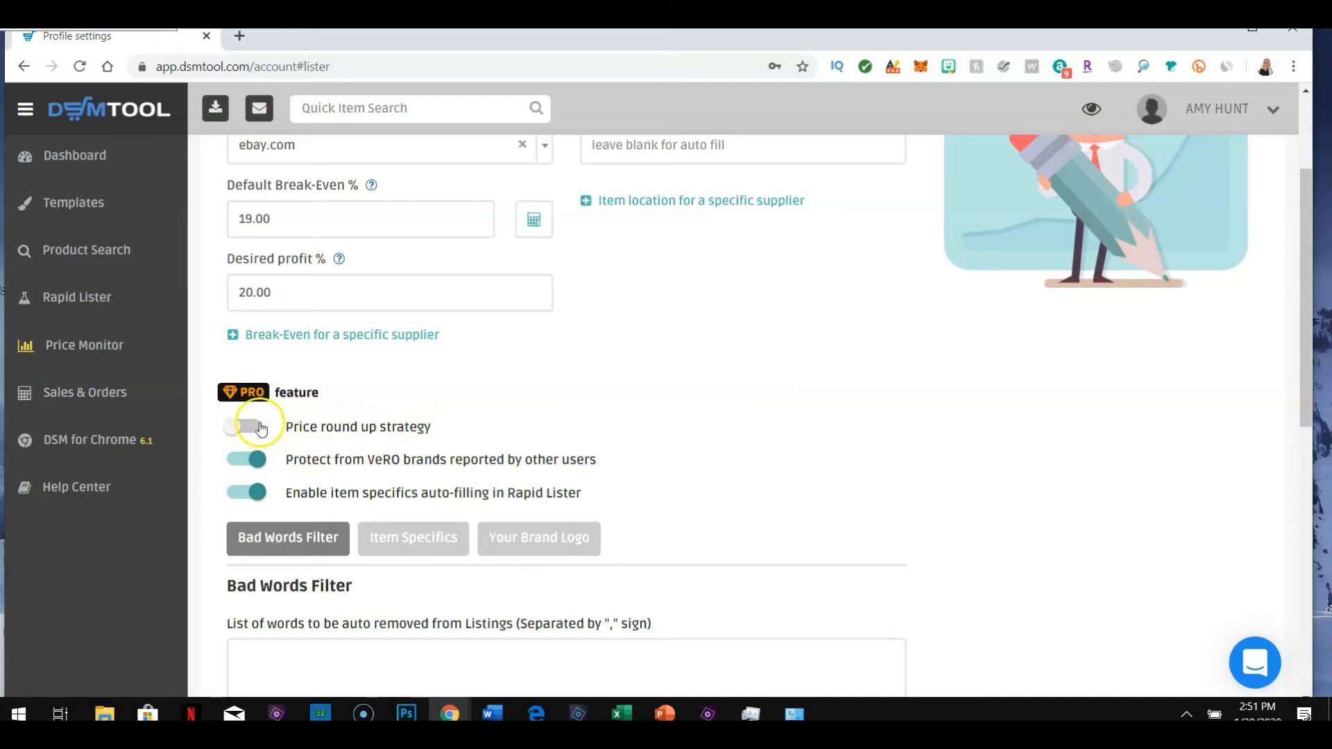
click(242, 392)
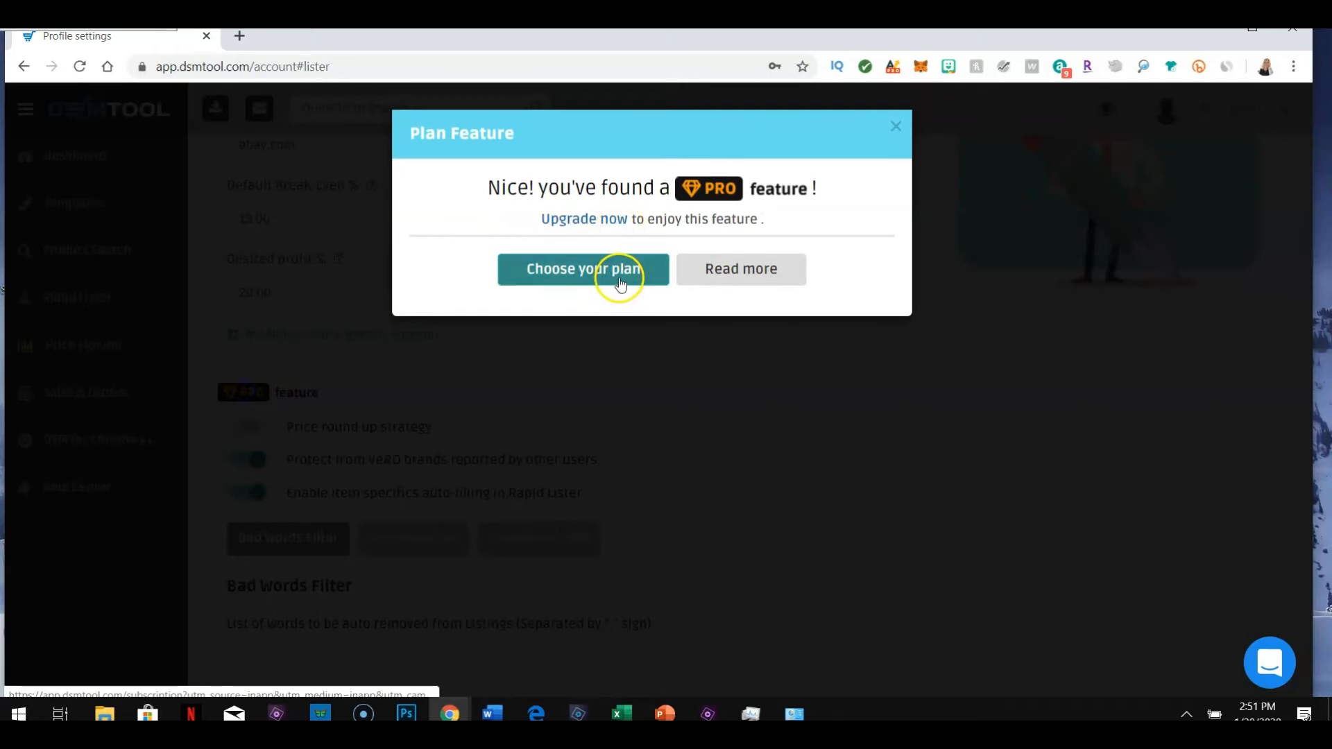
Open the help article on plans, pricing and billing and look over the examples of Pro features.
click(723, 275)
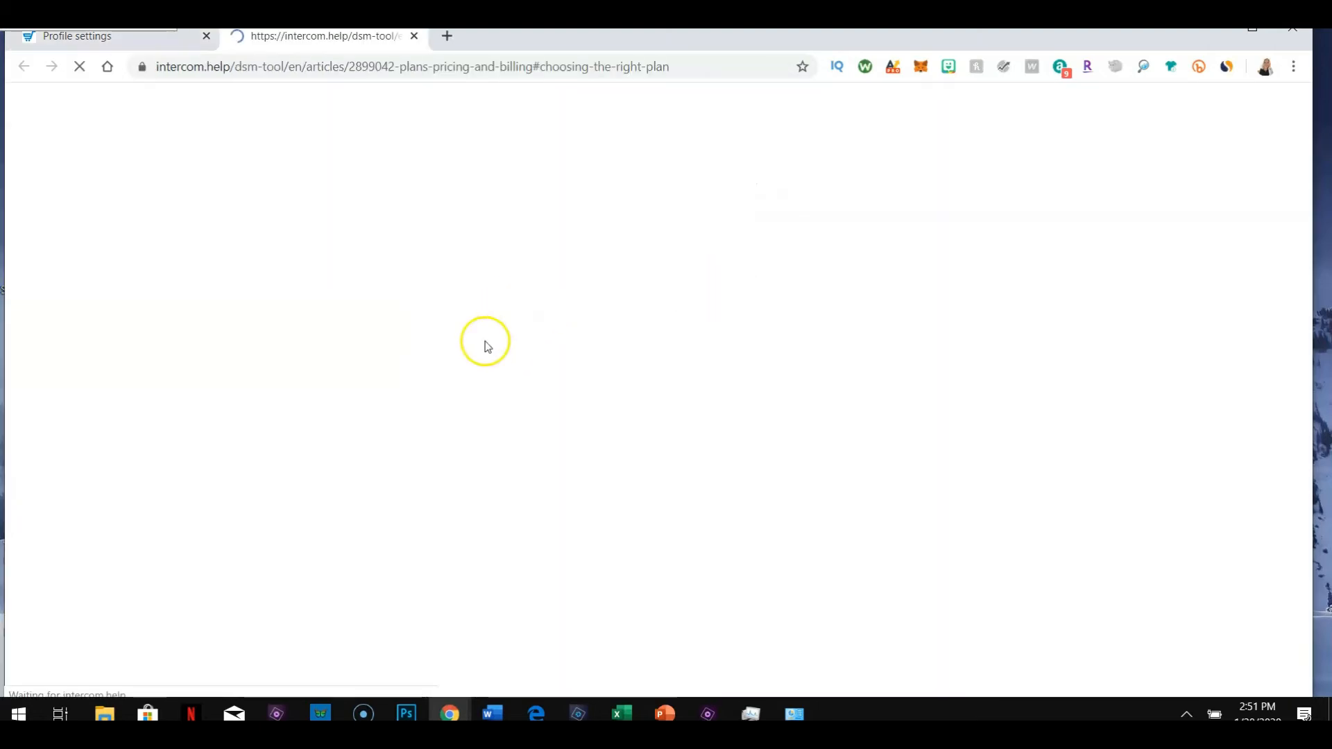
scroll(614, 173, up, 5)
scroll(614, 174, up, 8)
scroll(614, 179, down, 8)
scroll(615, 182, down, 8)
scroll(616, 180, down, 3)
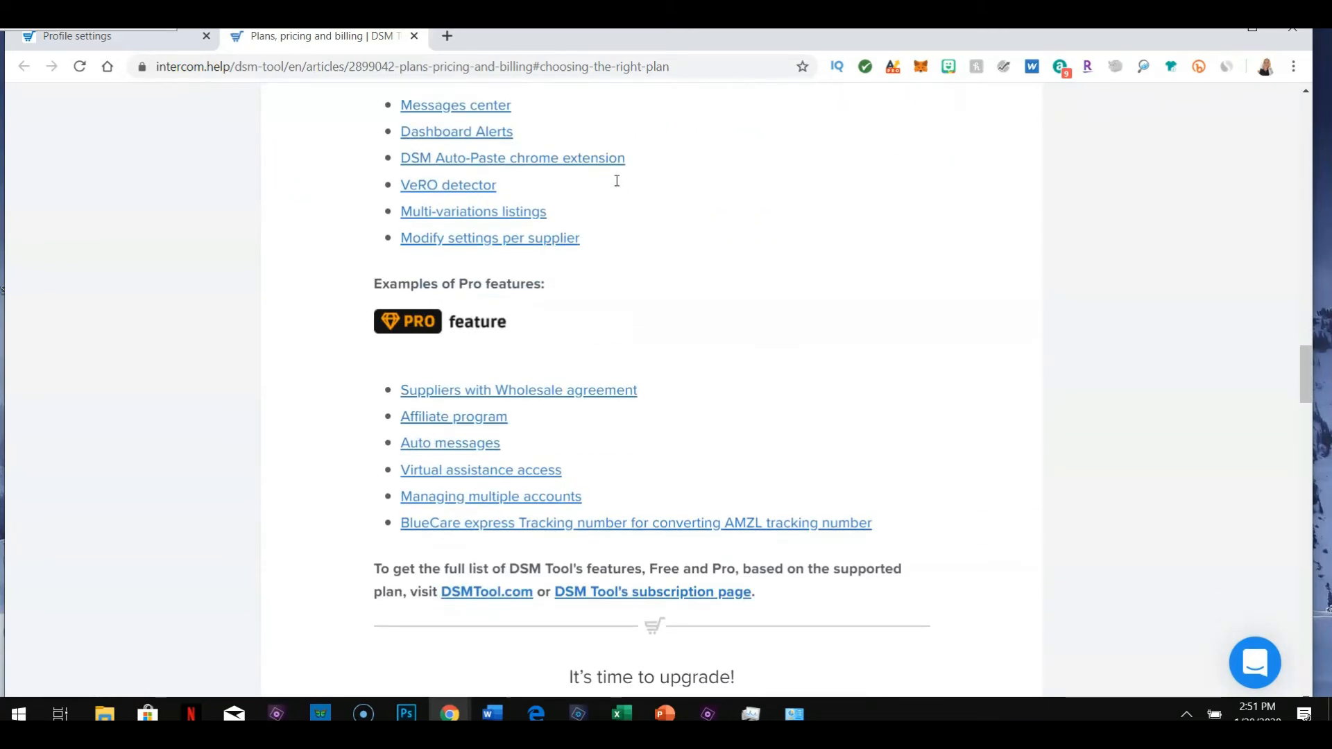
scroll(615, 234, down, 3)
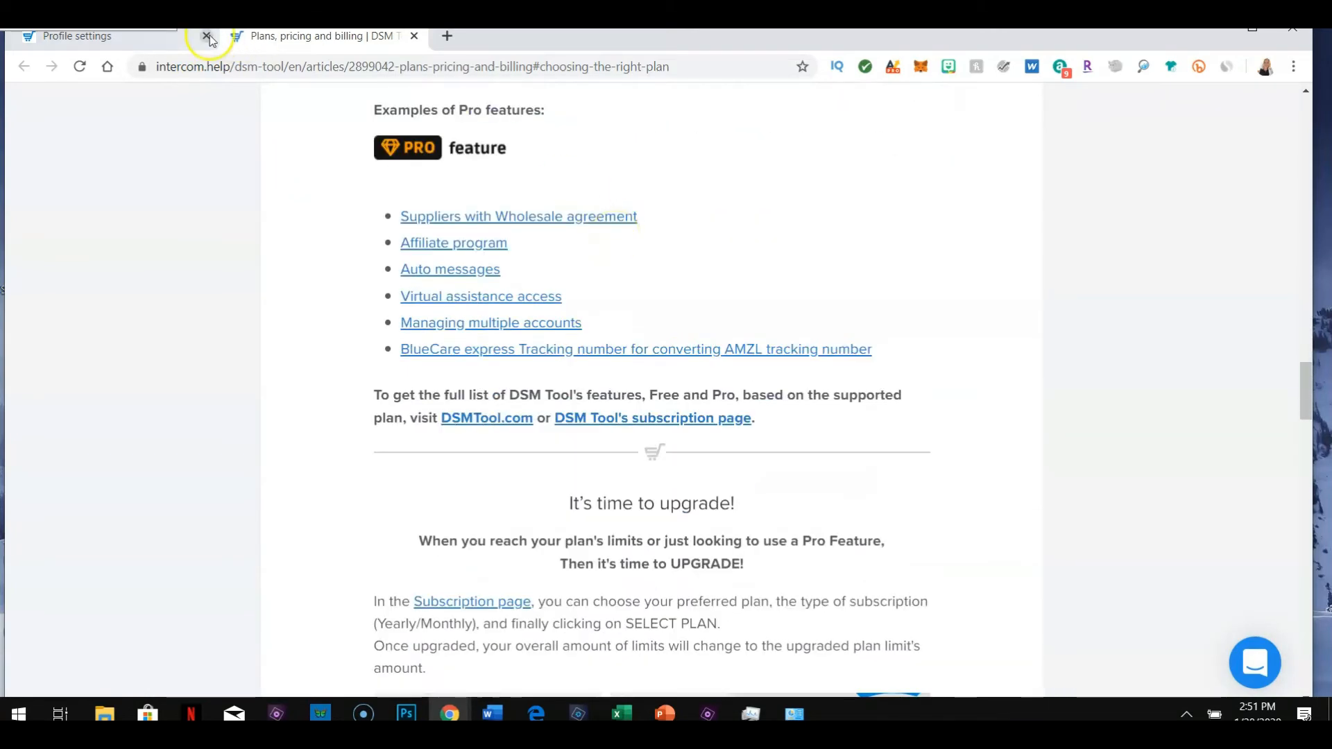
Return to the profile settings, open the subscription plans and compare the monthly and yearly prices.
click(158, 42)
click(605, 278)
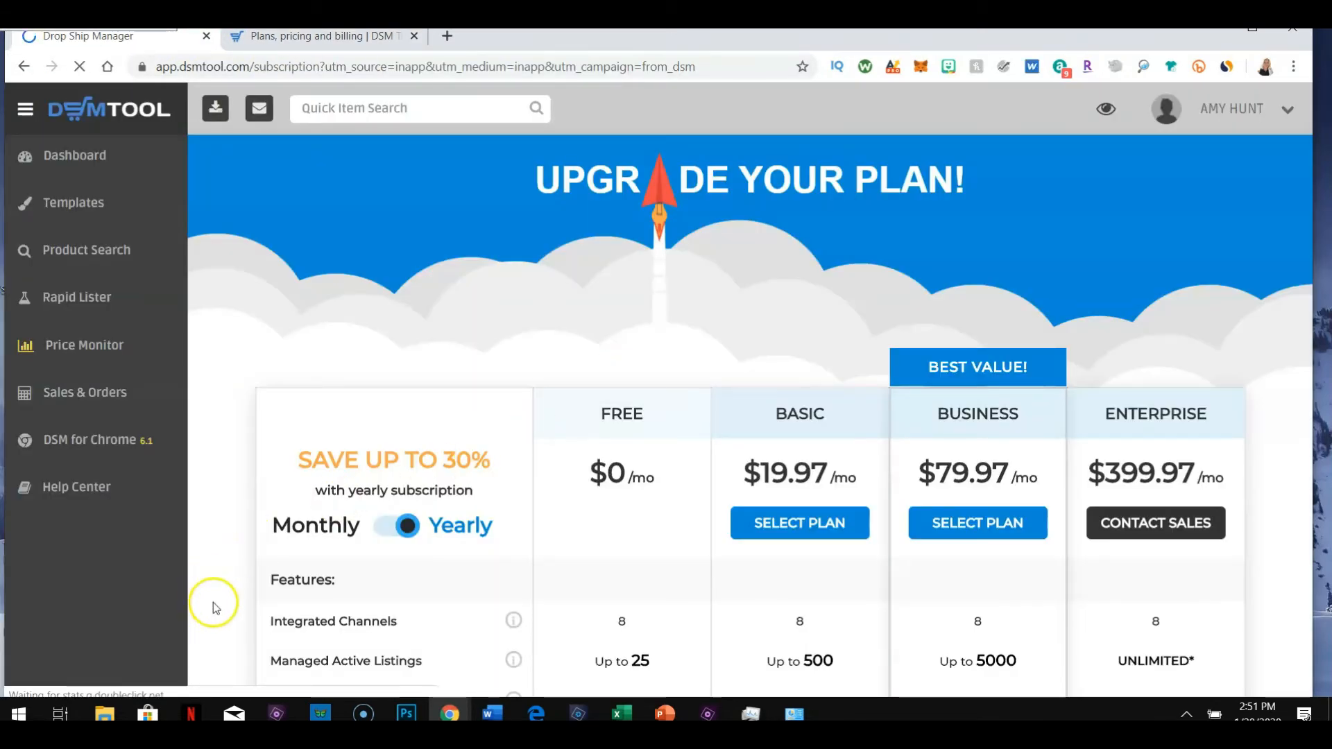
scroll(692, 306, down, 3)
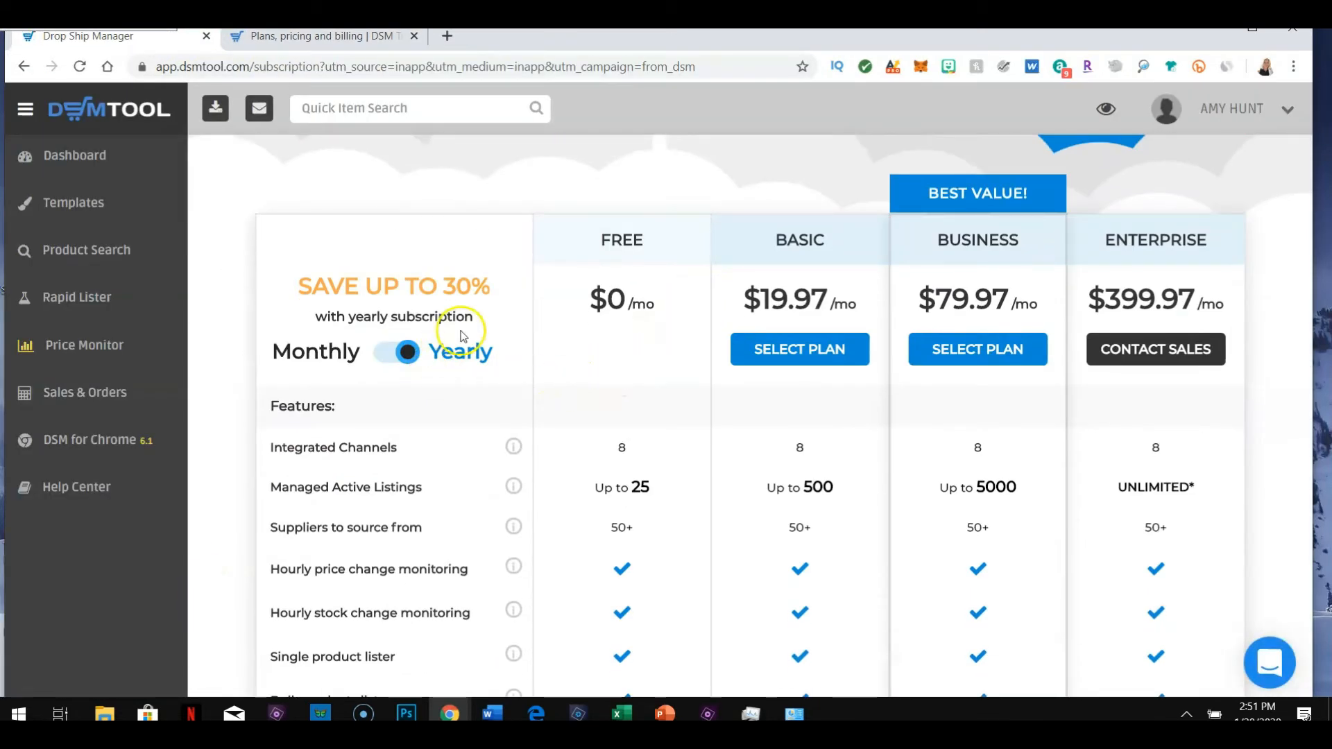
click(399, 353)
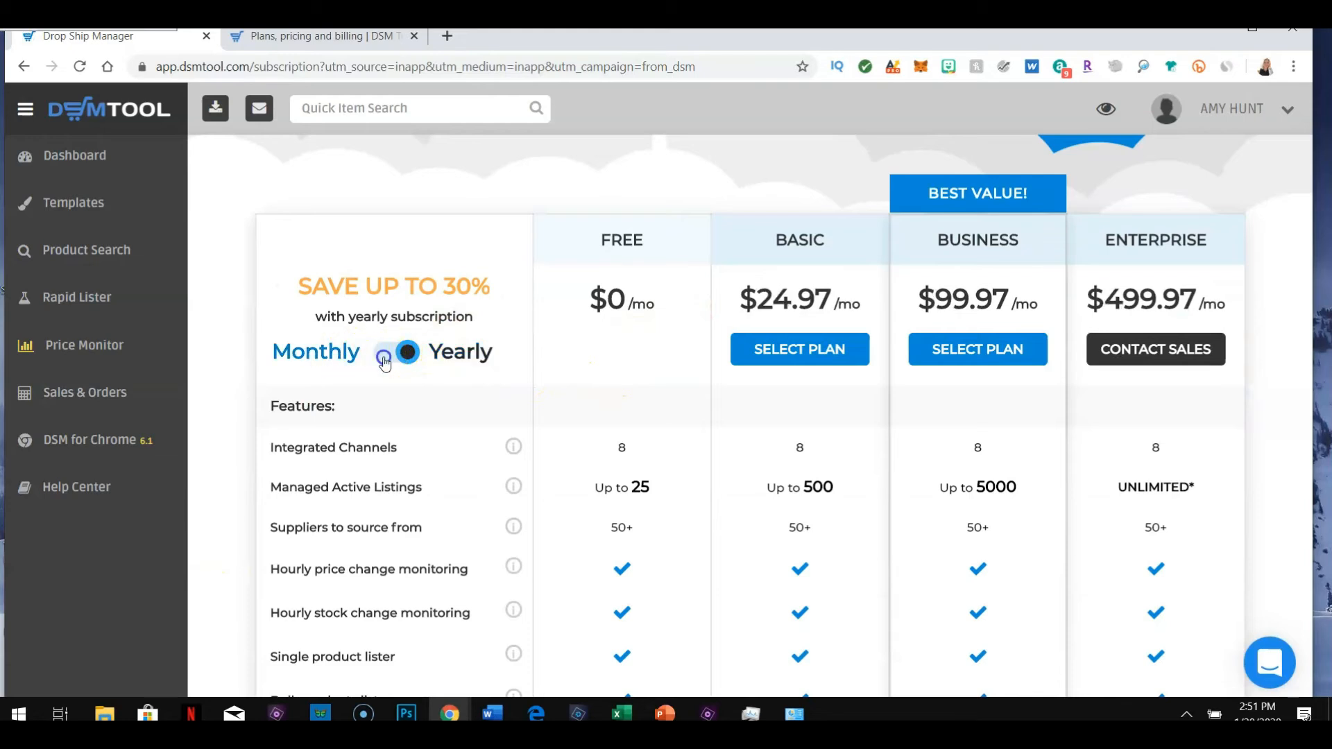
click(407, 353)
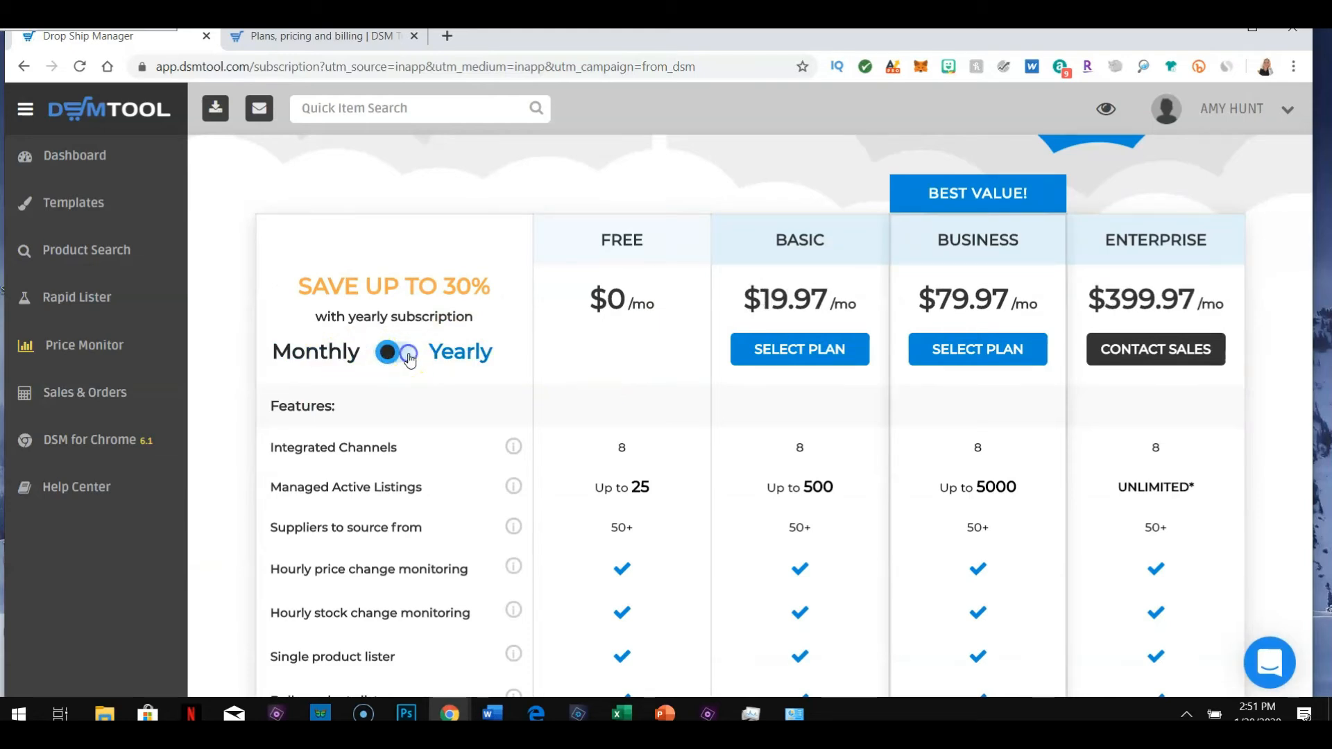
click(767, 293)
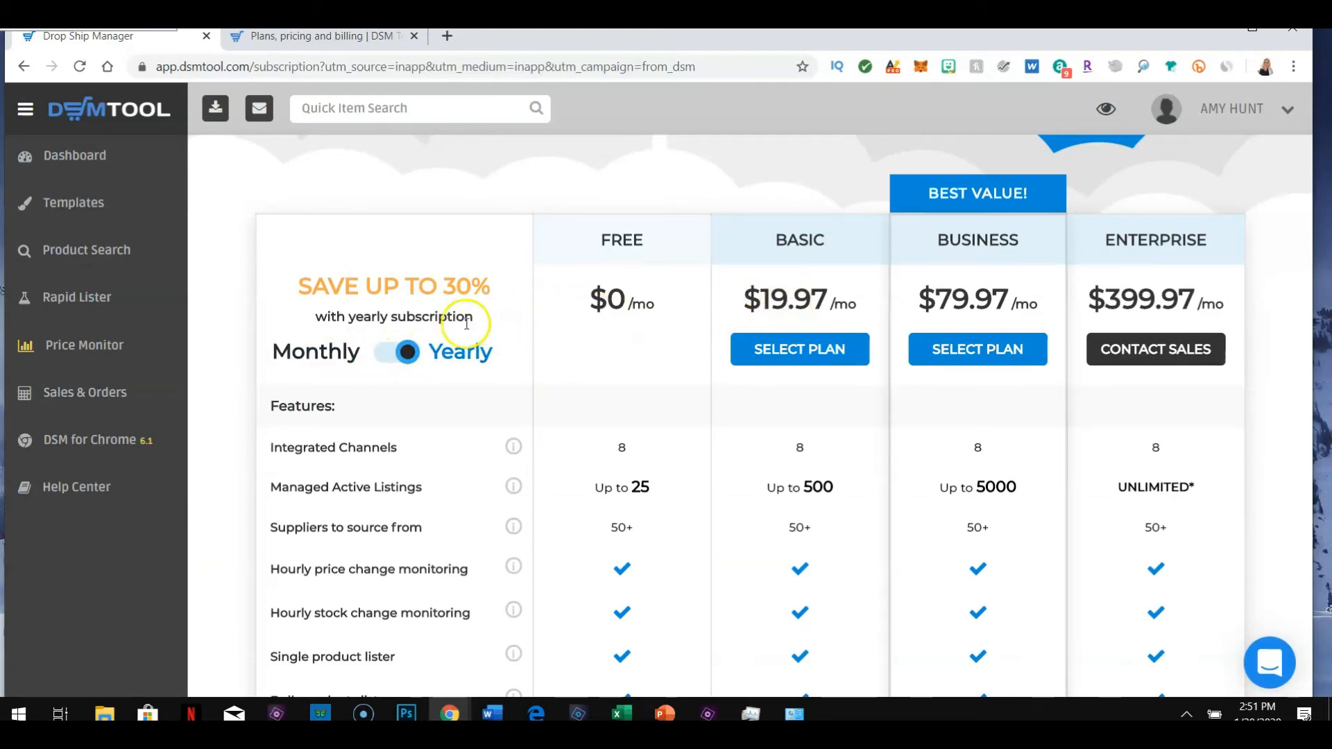
click(405, 351)
click(407, 352)
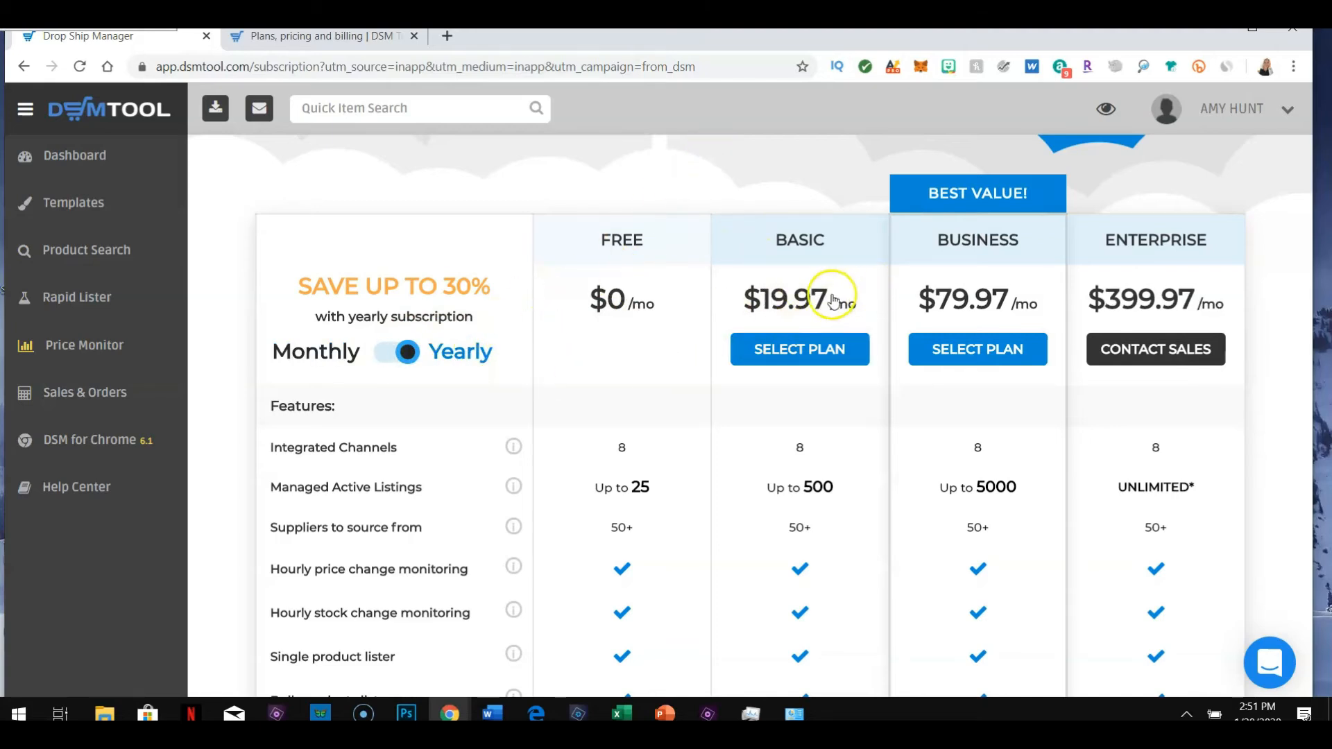
Examine the feature comparison of the plans through the Extra Package section, and return to the Lister settings.
scroll(832, 291, down, 3)
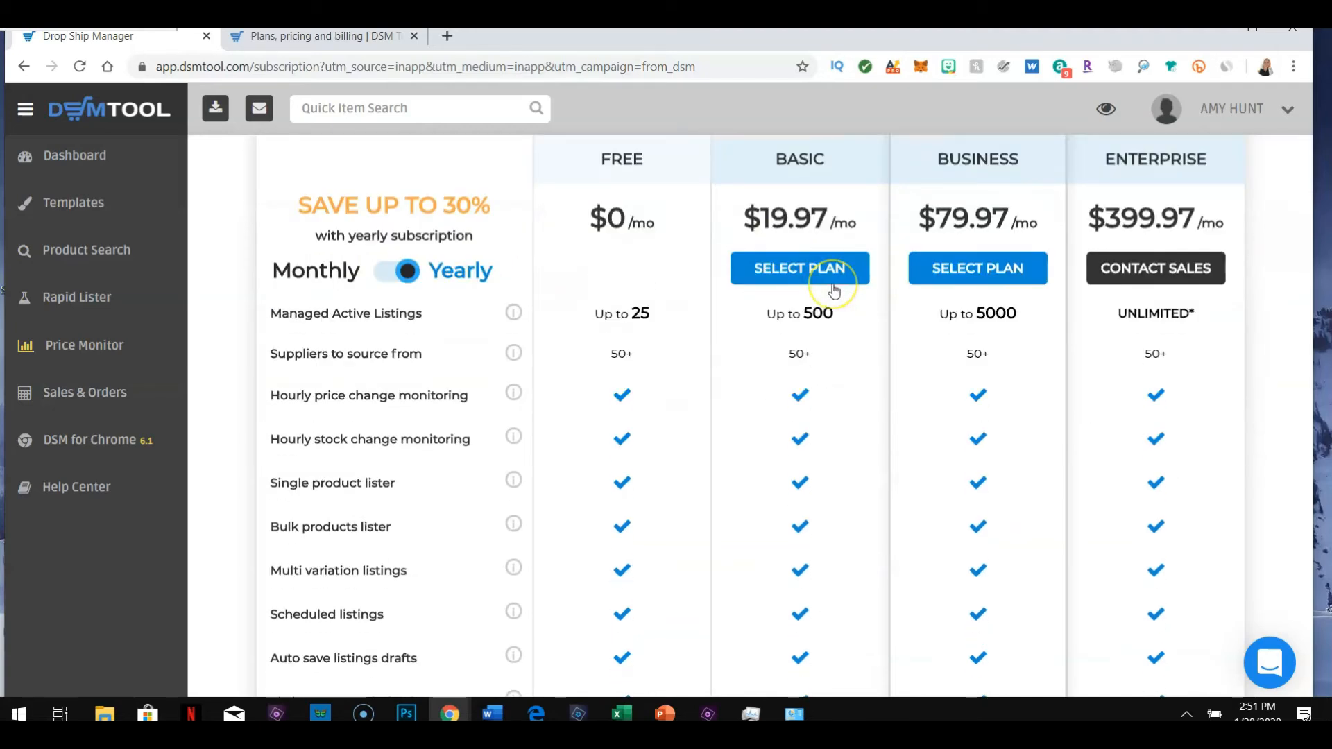
scroll(808, 381, down, 6)
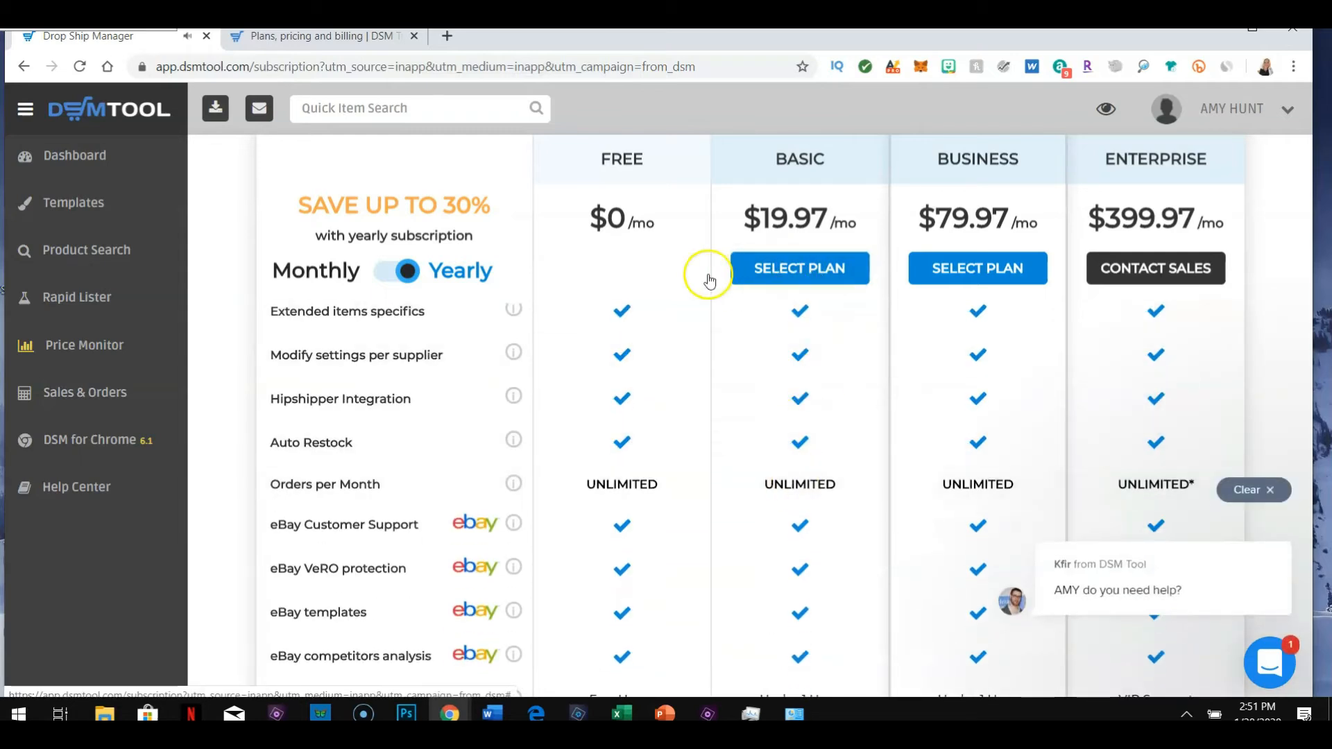
scroll(794, 338, down, 3)
scroll(794, 346, down, 10)
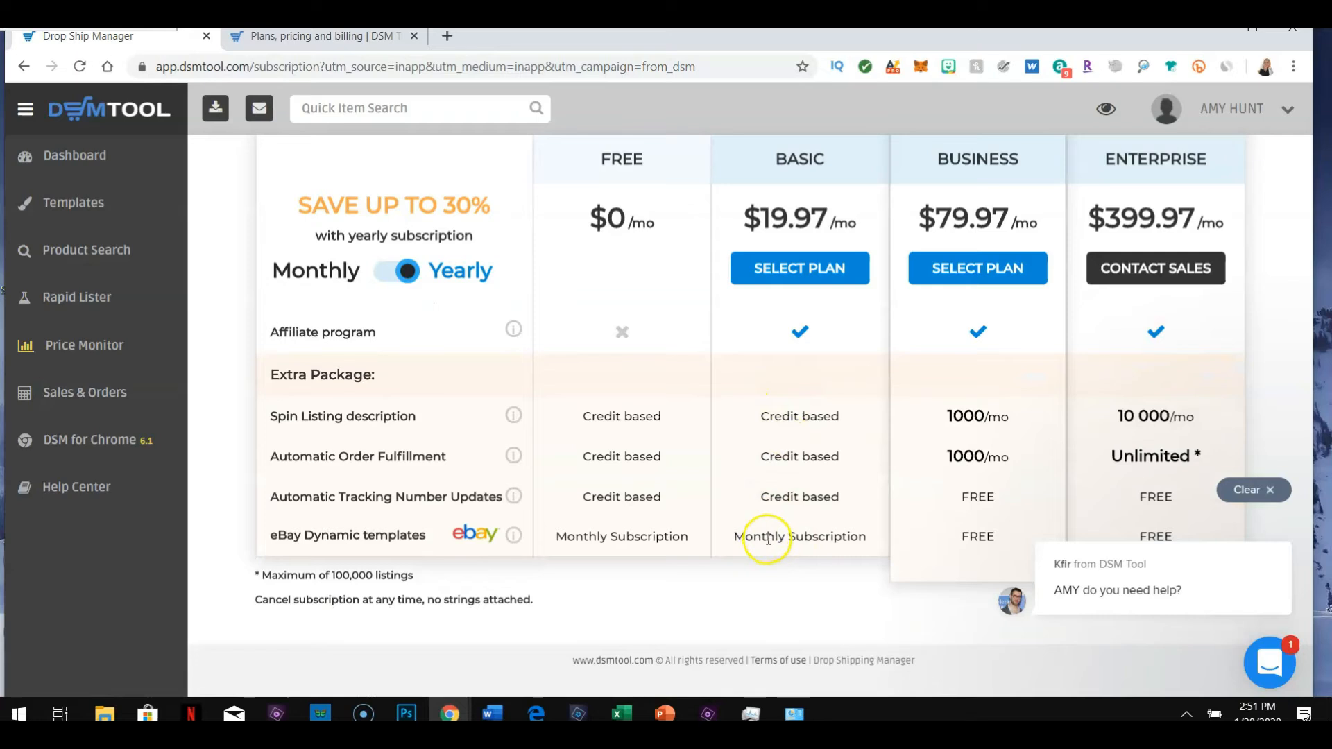
click(787, 287)
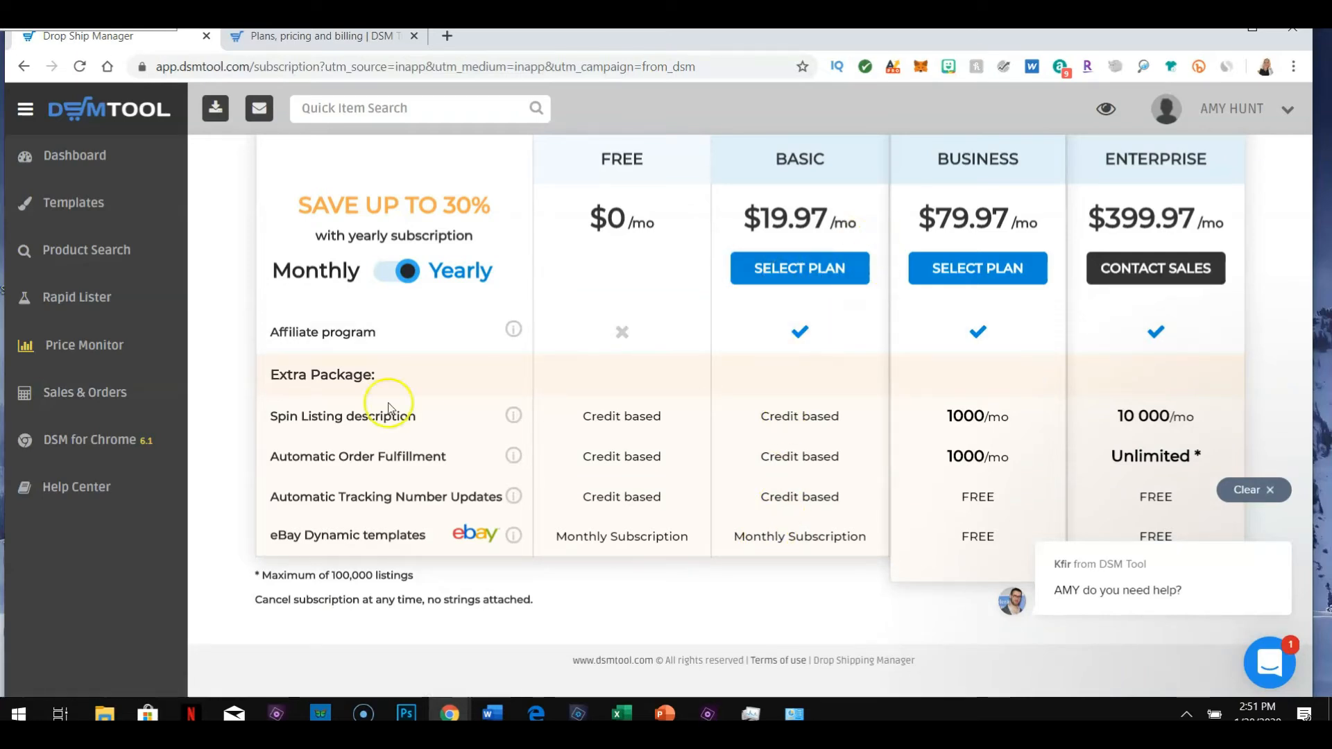
scroll(381, 404, up, 5)
scroll(434, 222, up, 2)
drag(490, 206, 297, 206)
scroll(659, 189, up, 5)
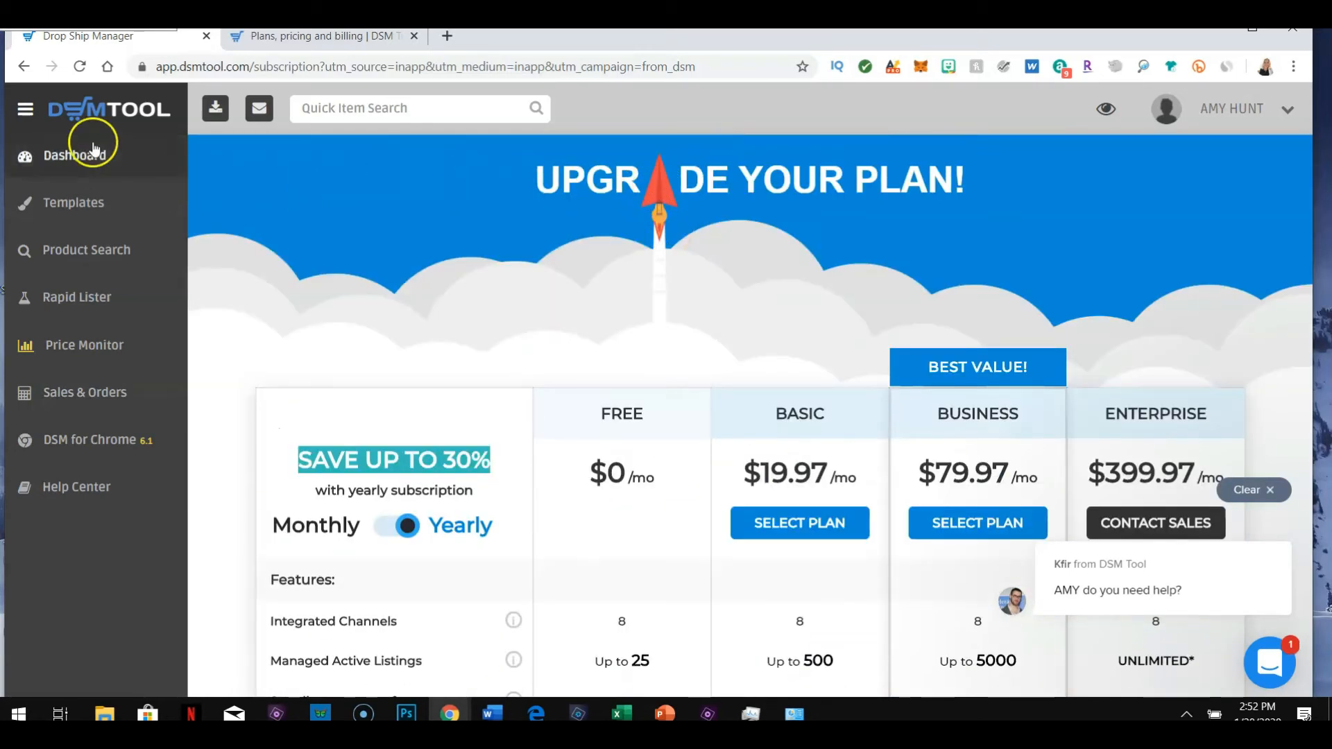
click(17, 67)
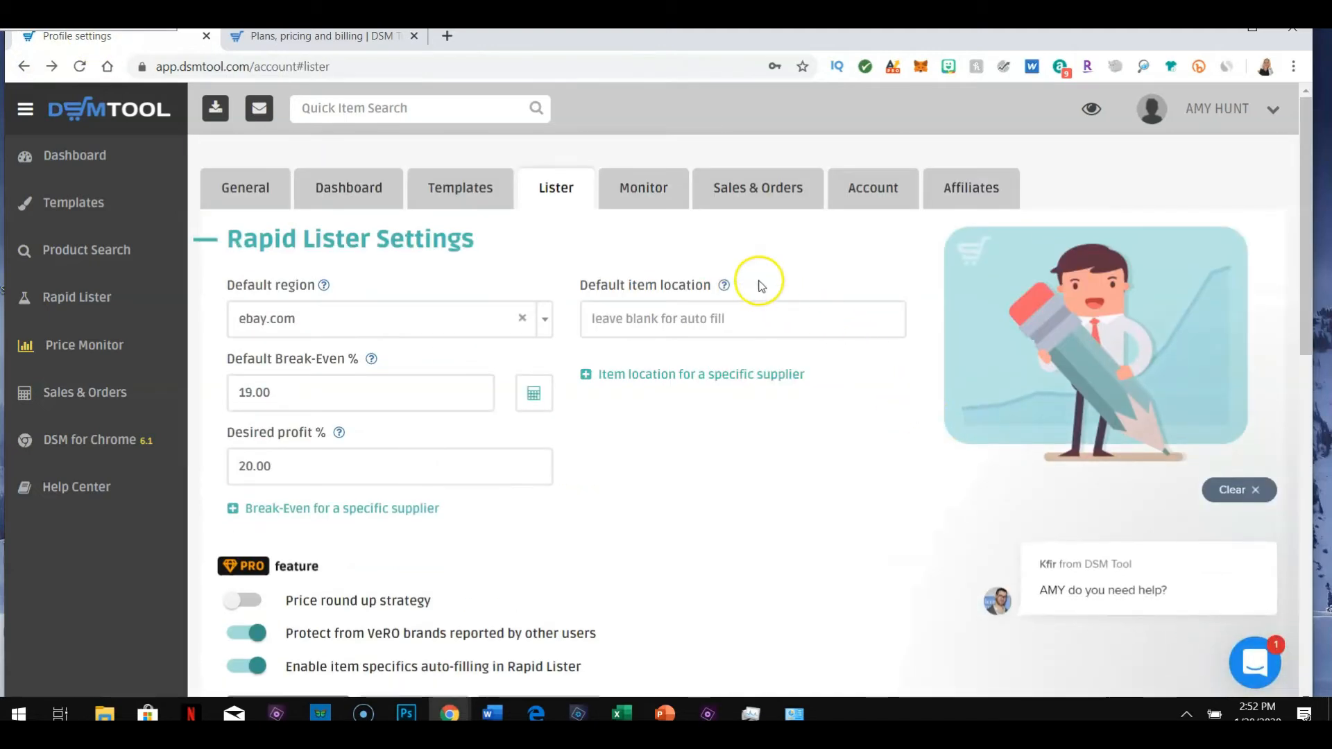
Enter the sample words "gender","male" in the Bad Words Filter and clear them again.
scroll(656, 506, down, 5)
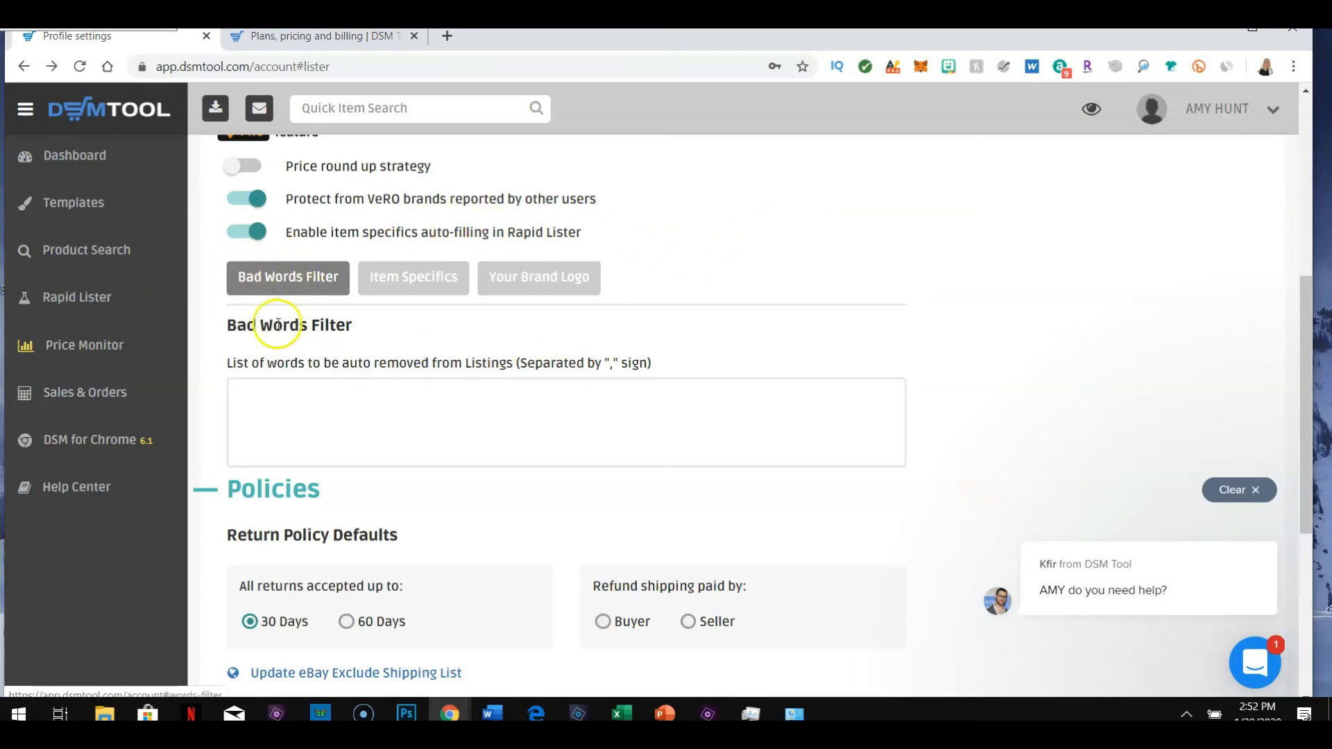
click(258, 392)
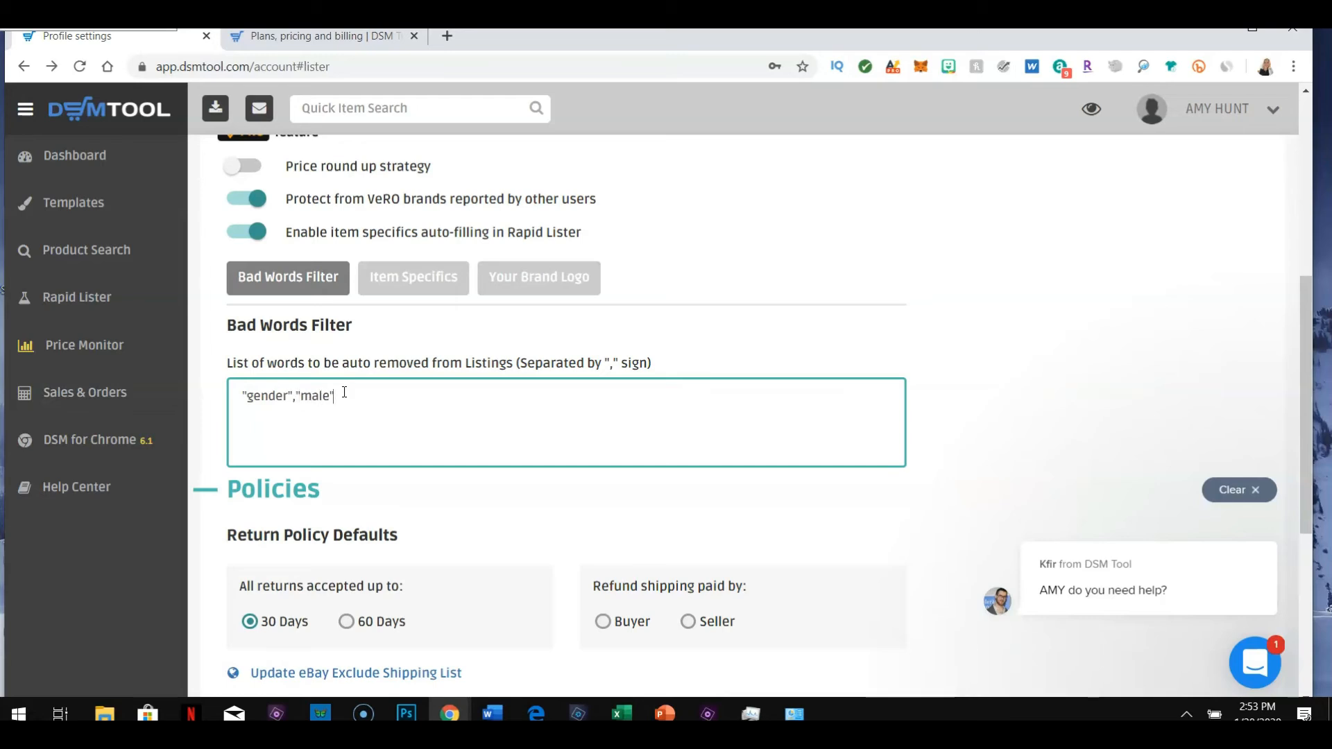
drag(343, 393, 203, 409)
key(BackSpace)
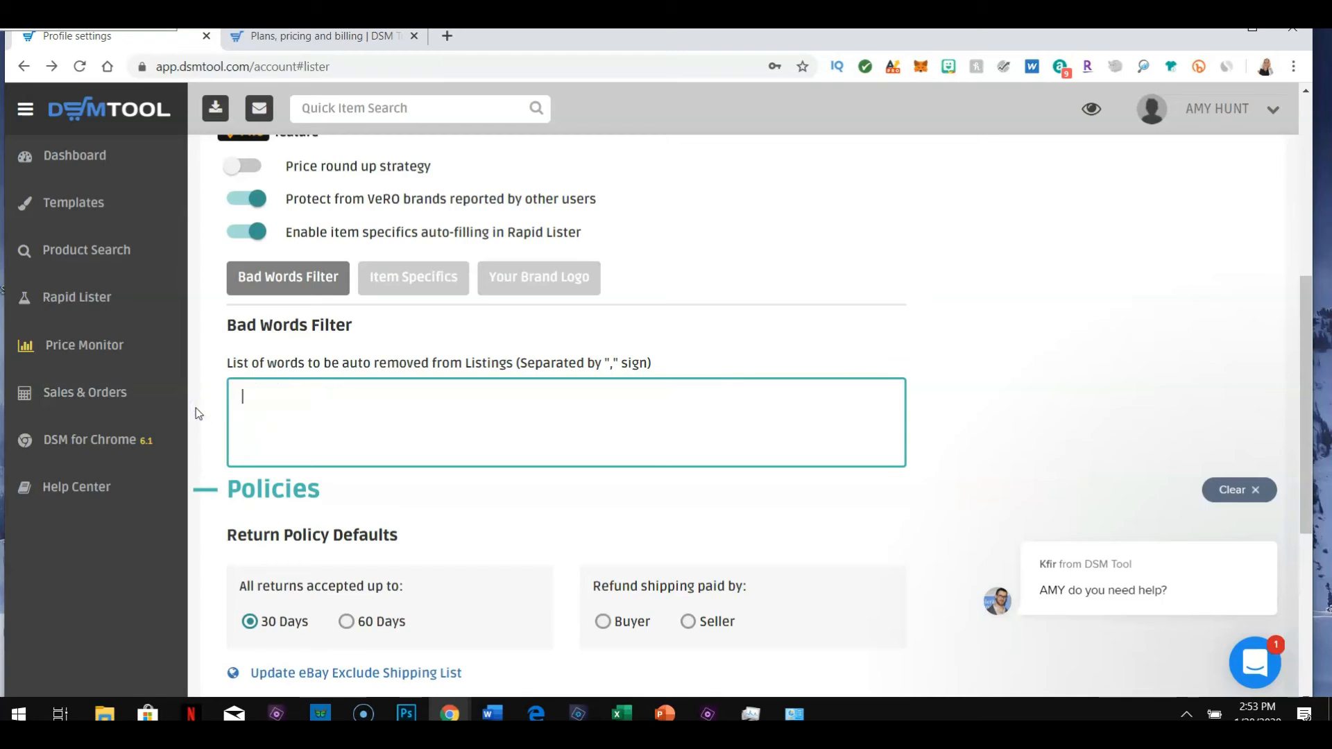
click(1081, 345)
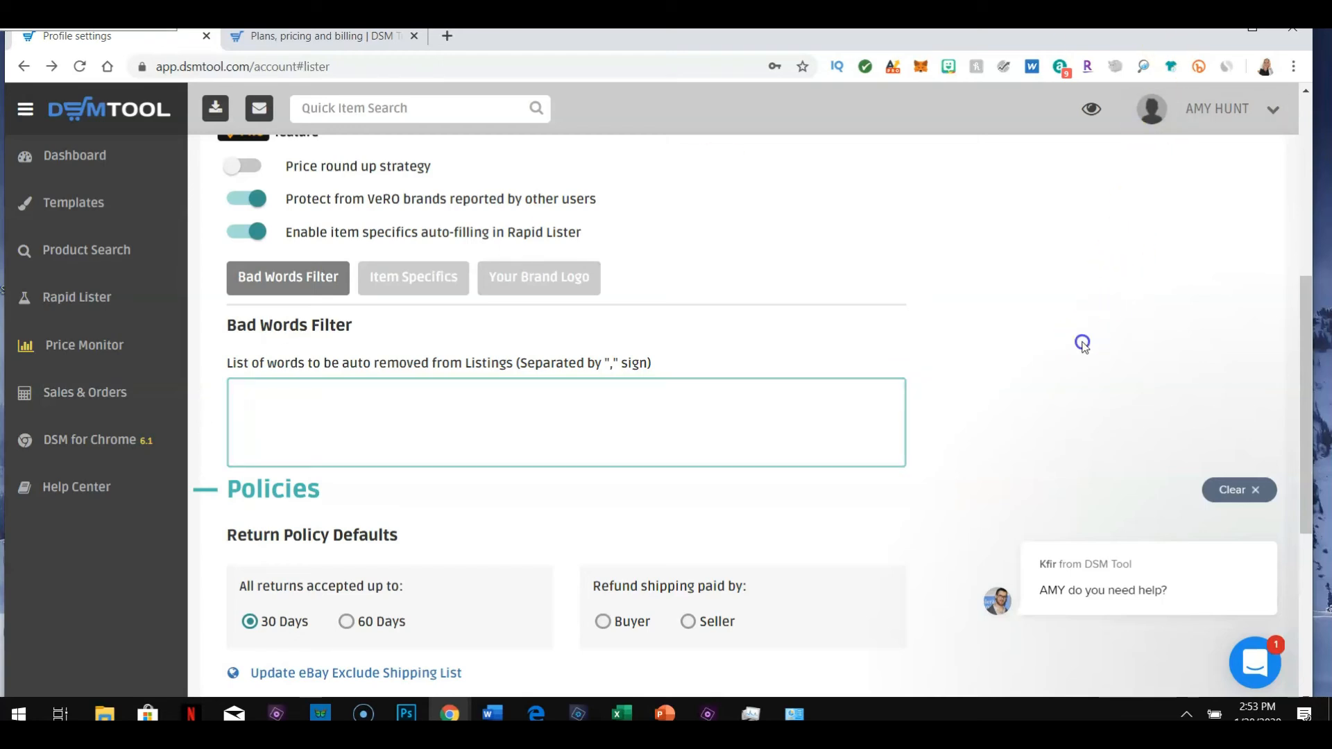
Look over the default item specifics and choose the upper-left corner as the brand logo position.
click(437, 286)
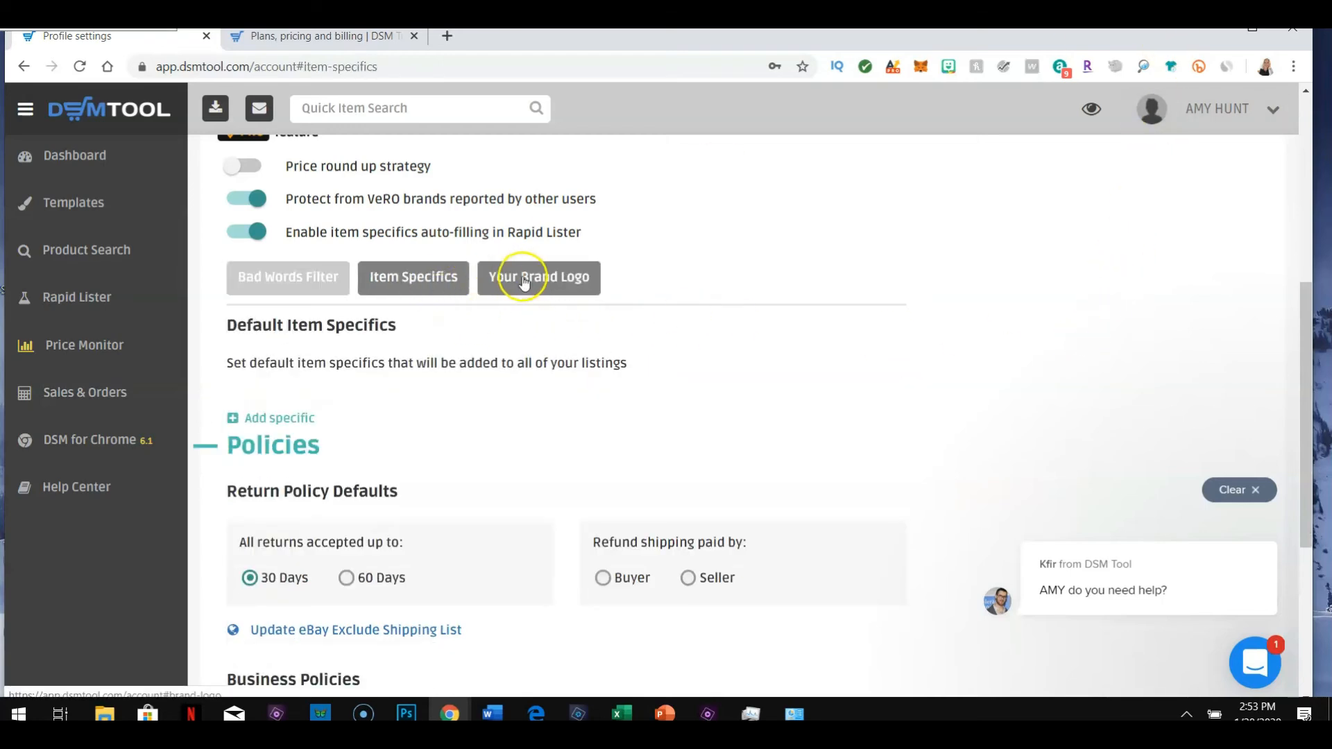
click(564, 279)
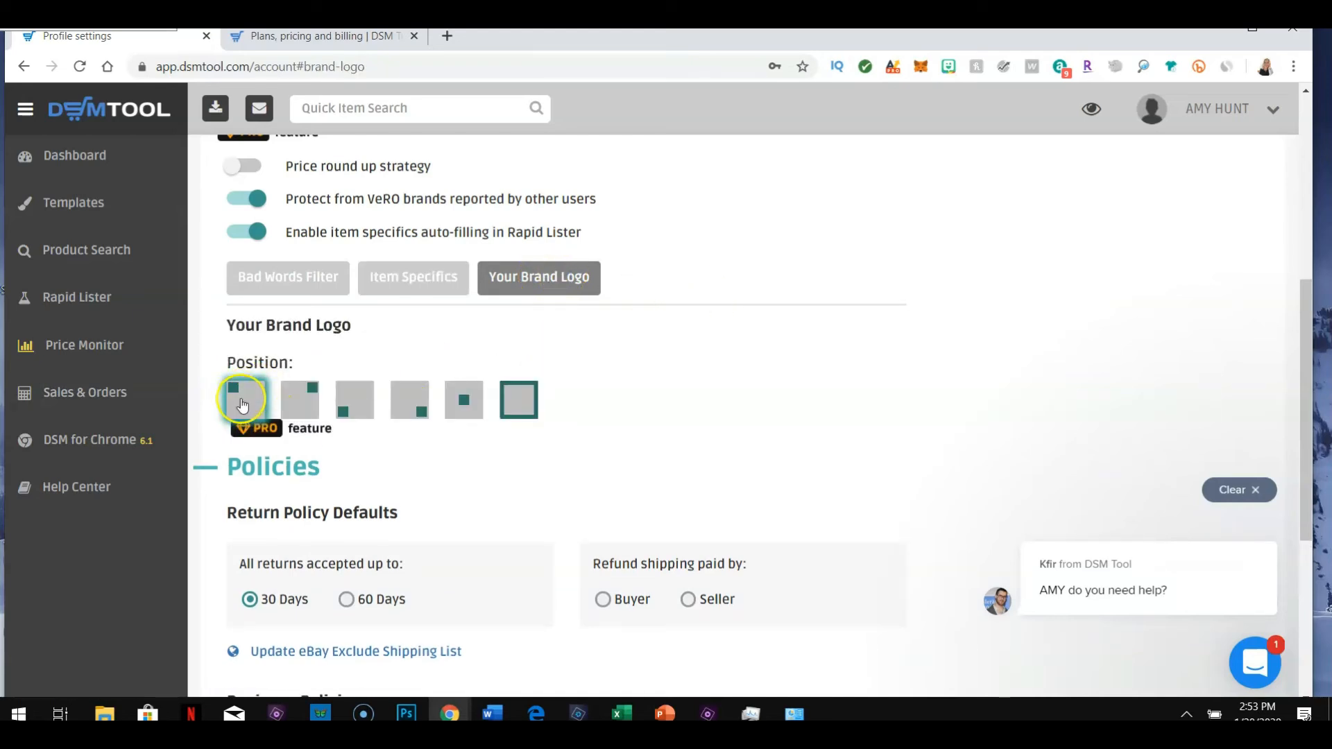
click(242, 405)
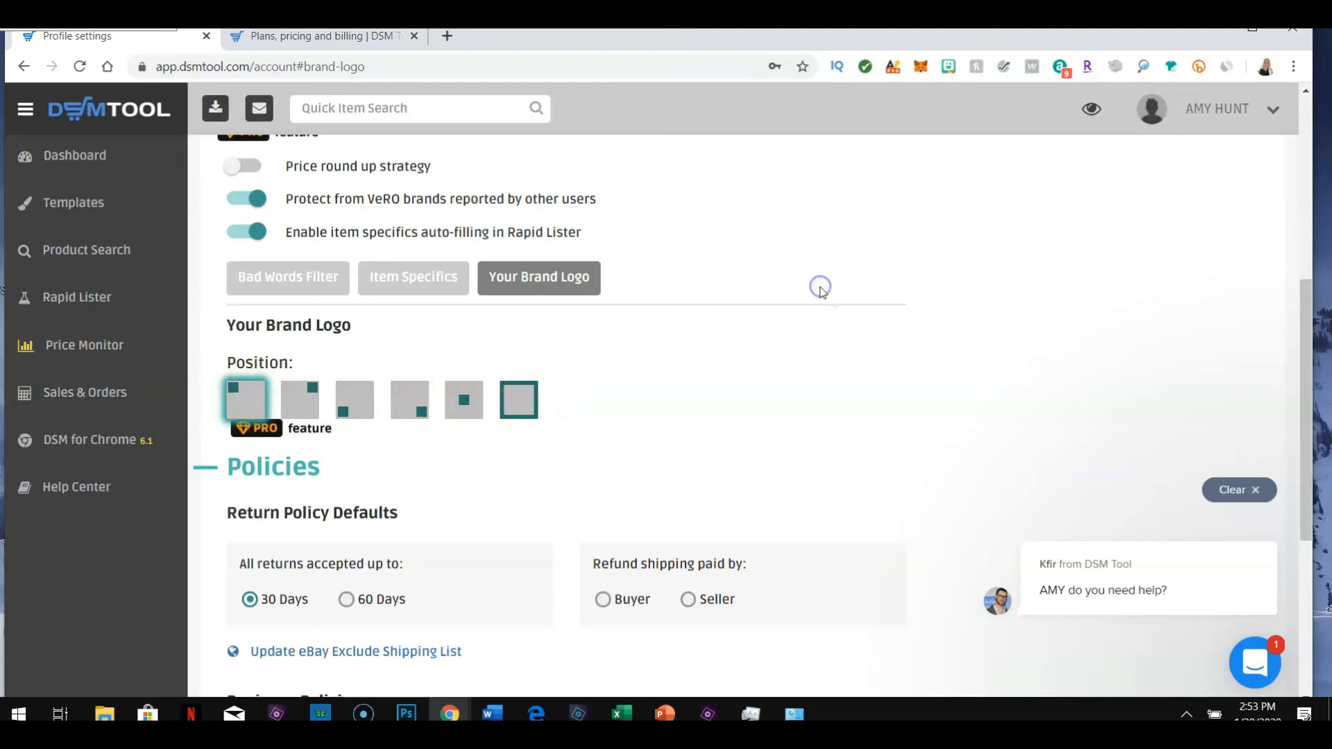
Set the default return period to 30 days after trying 60 days, and save the Lister settings.
scroll(820, 289, down, 1)
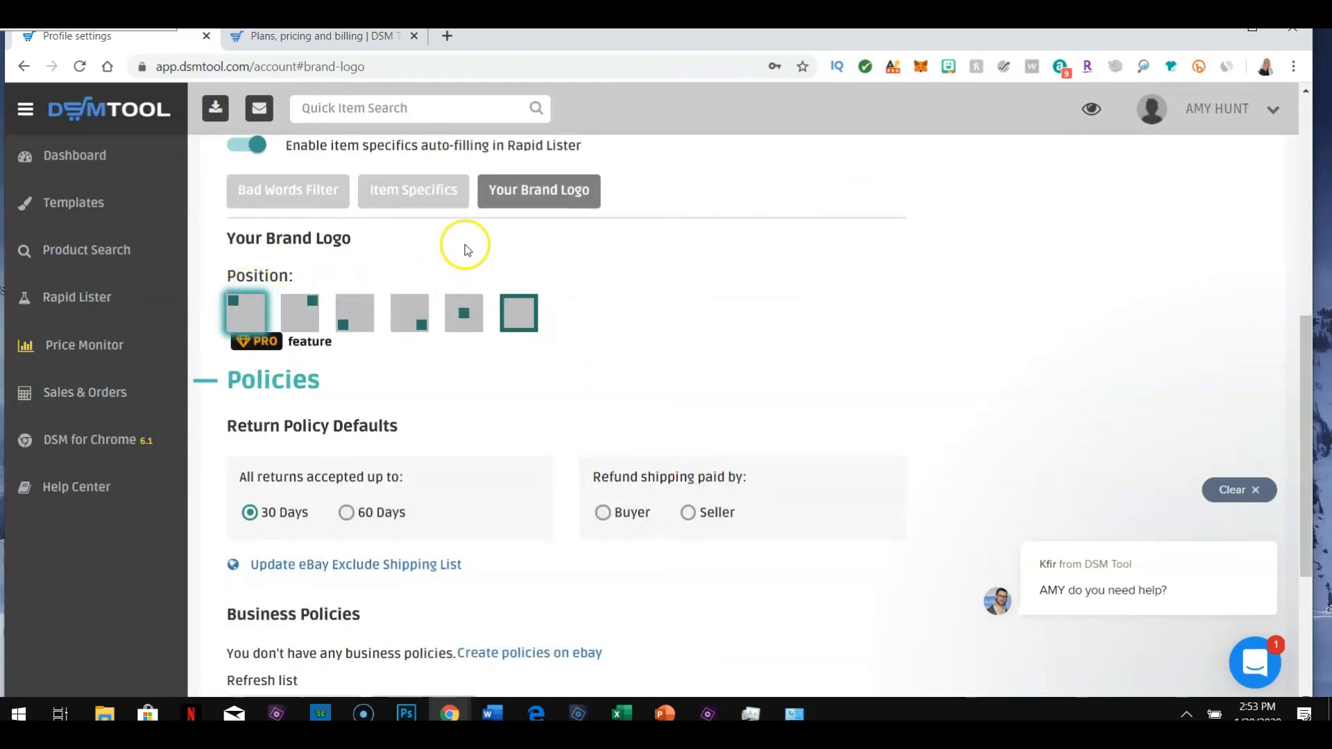
scroll(572, 368, down, 1)
scroll(572, 369, down, 2)
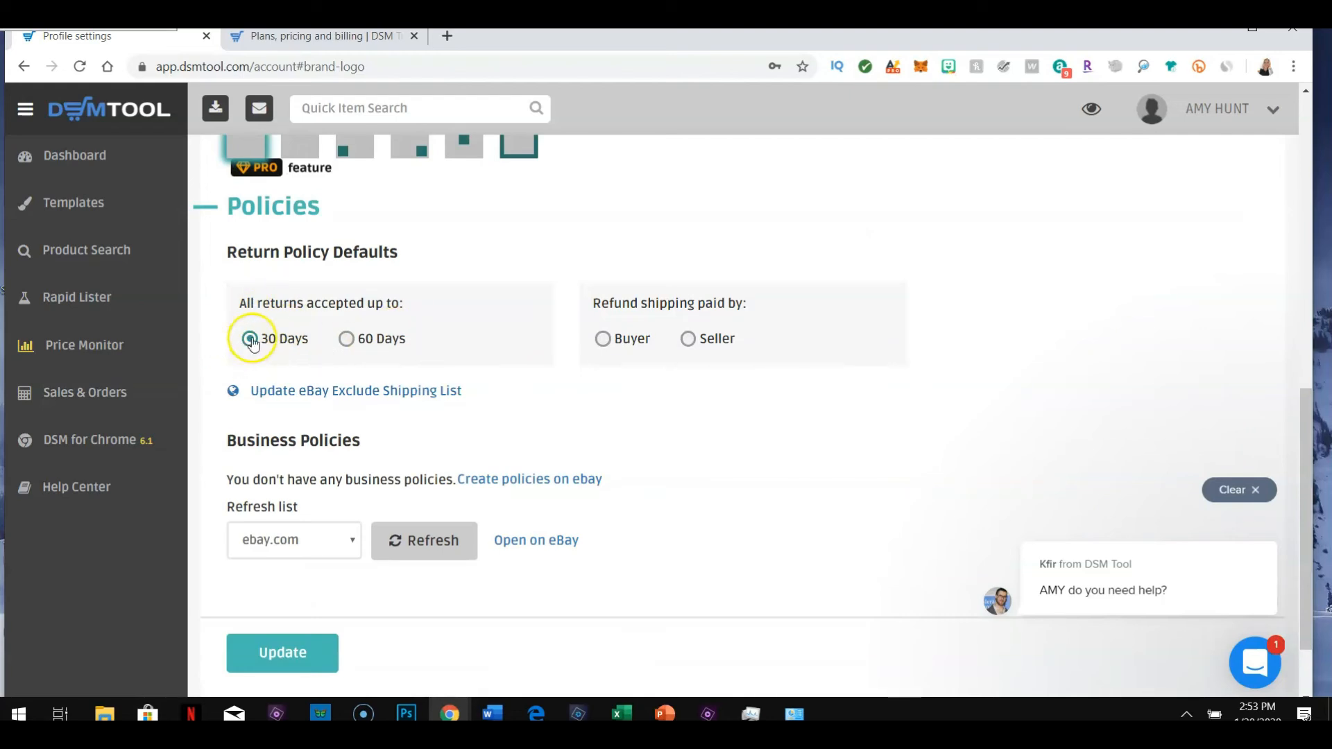
click(347, 341)
click(251, 341)
click(352, 345)
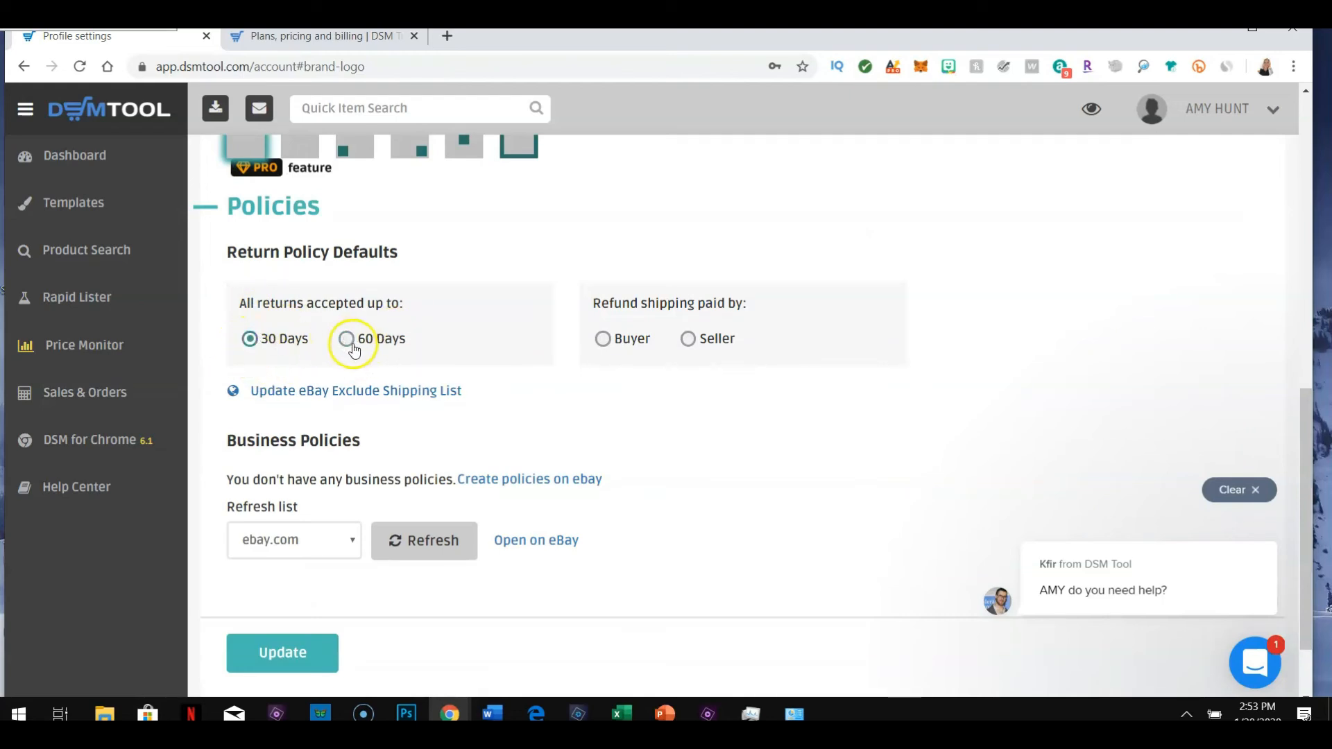
click(250, 340)
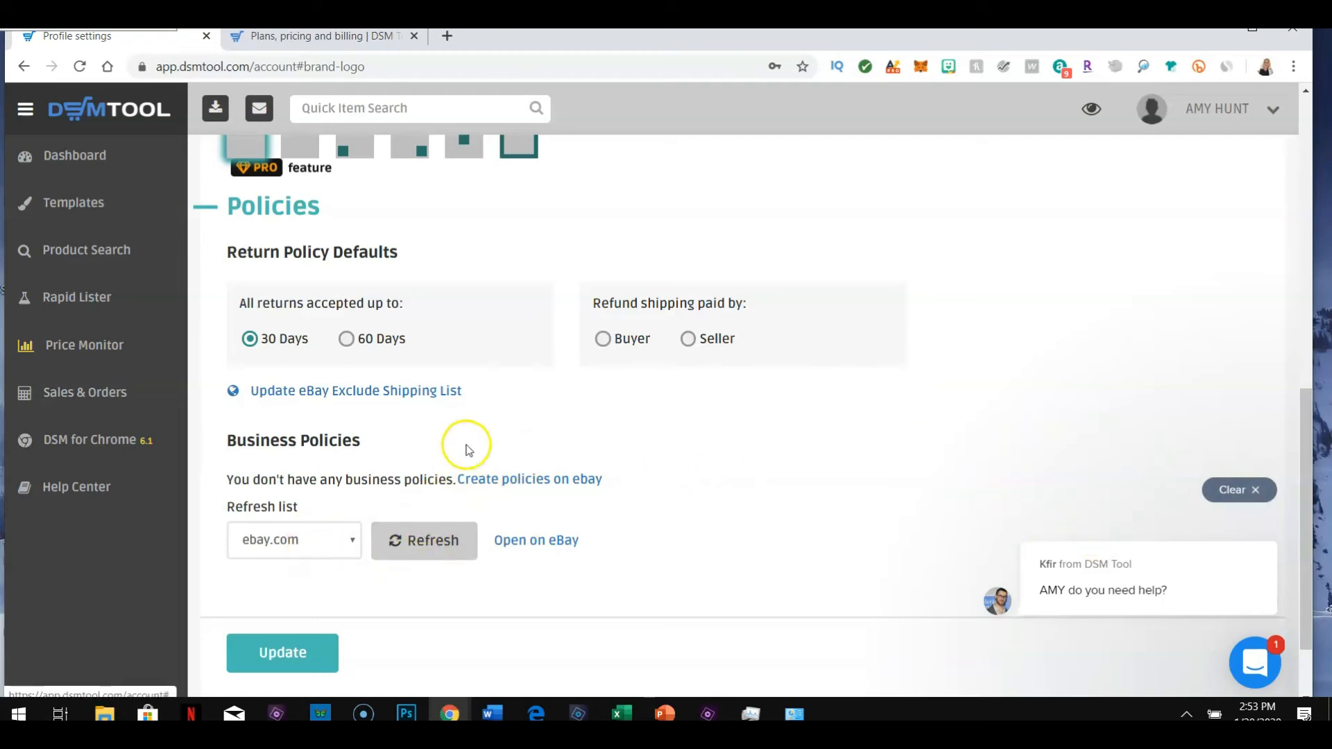
click(274, 656)
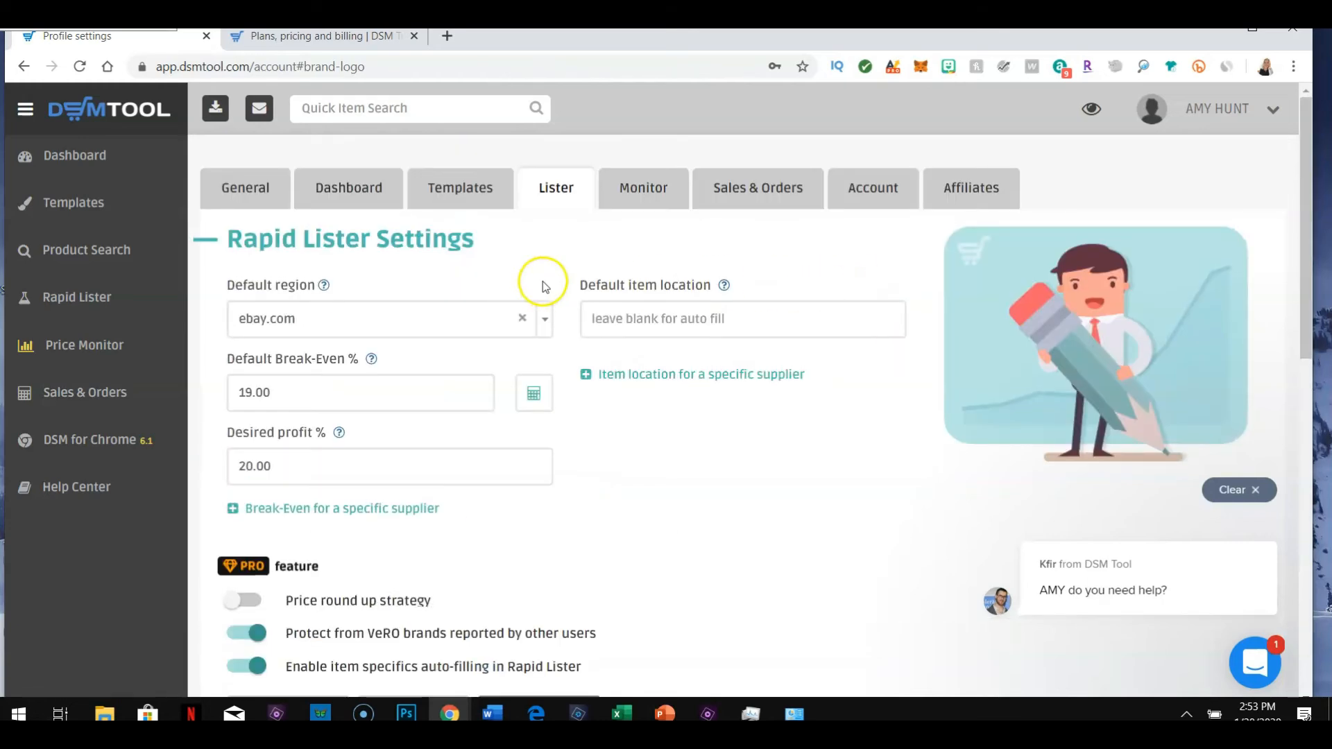
Open the Monitor settings and look over the non-free-shipping option and the Walmart.com protection settings.
click(643, 200)
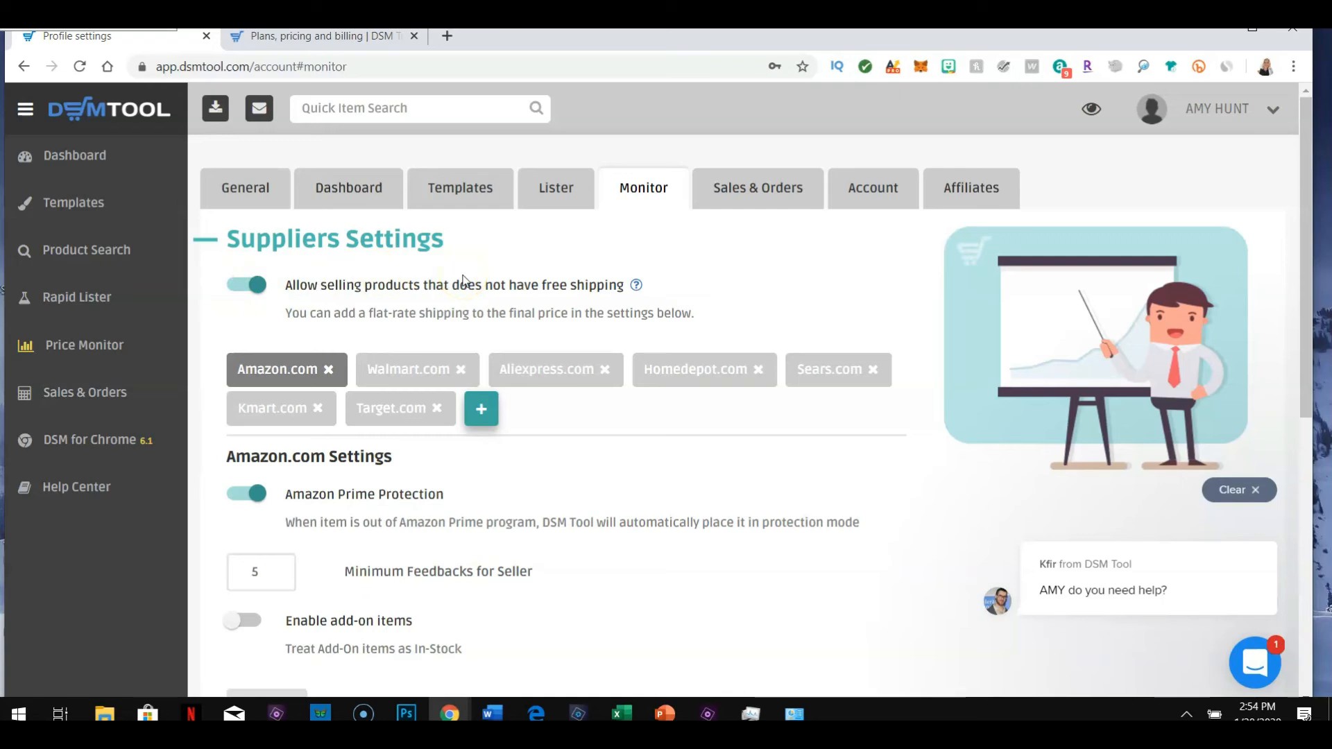
click(252, 285)
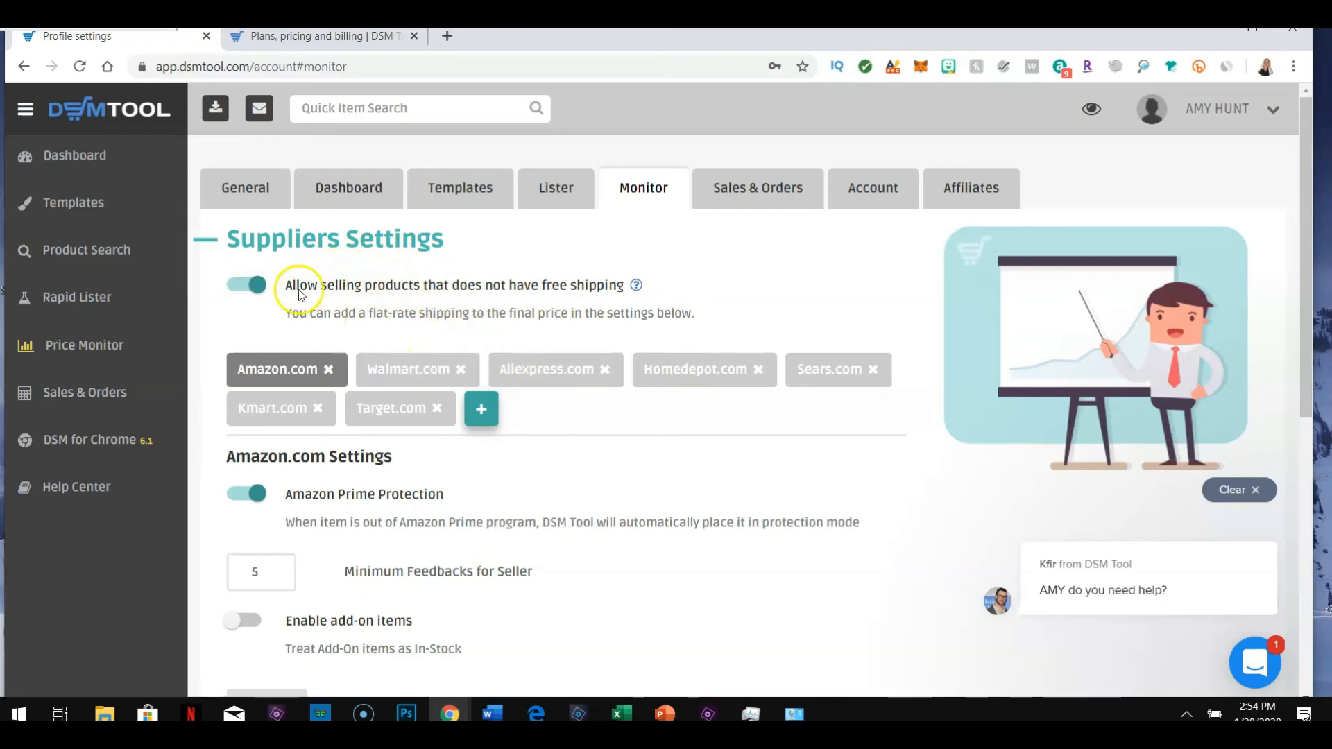
click(426, 378)
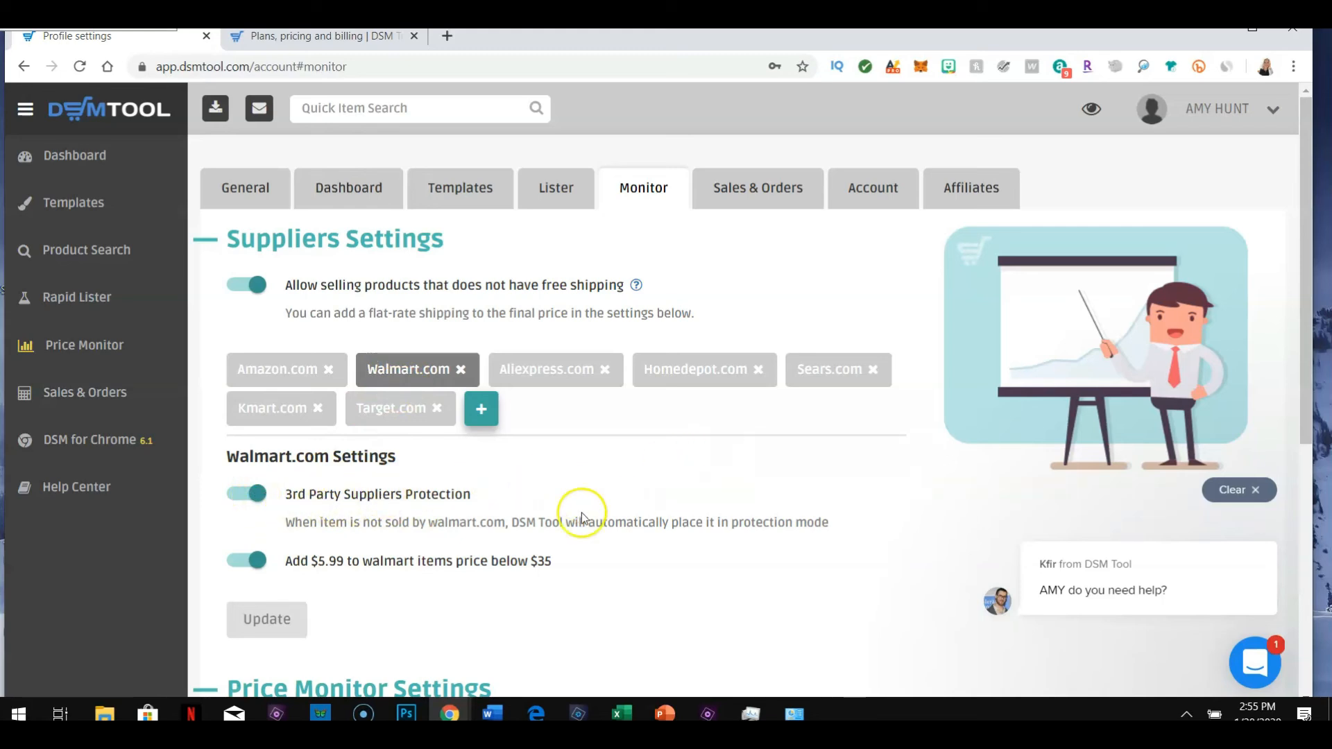
drag(428, 525, 485, 527)
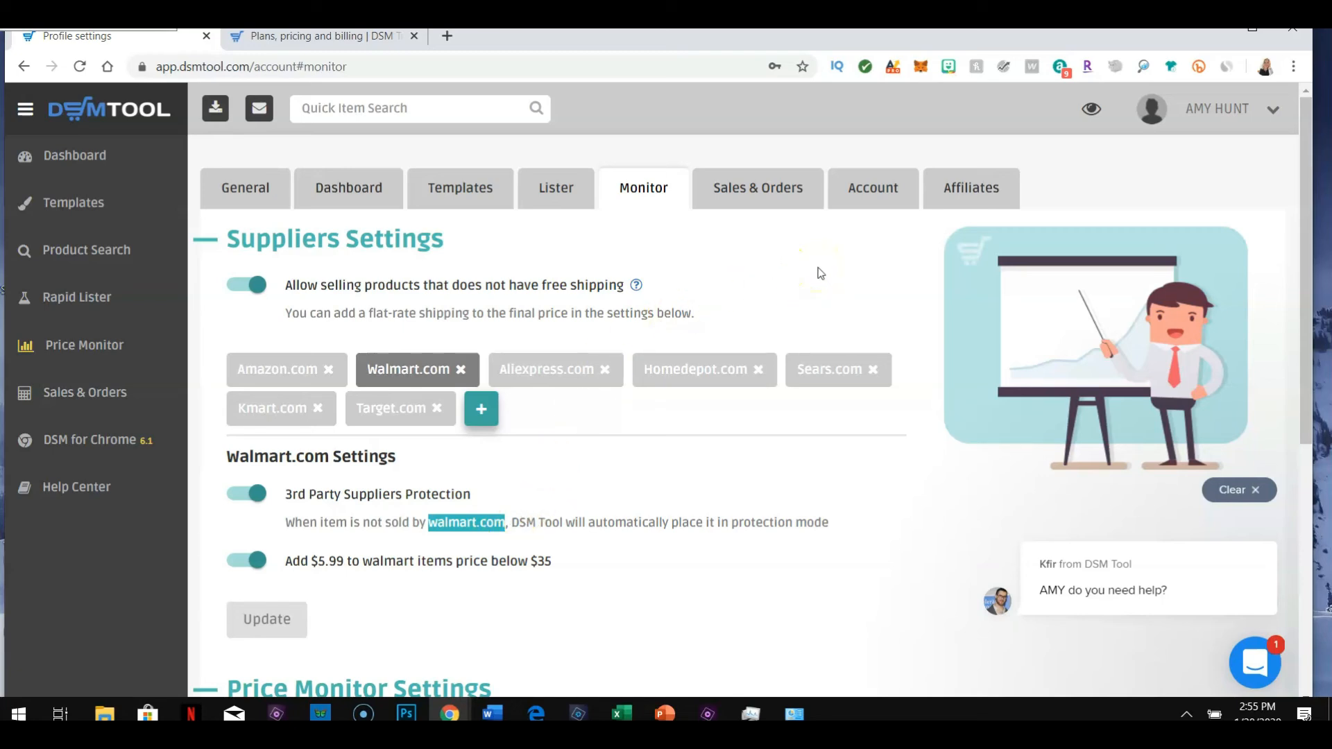
Open the supplier settings for Aliexpress.com, Homedepot.com and Sears.com one after another.
click(567, 380)
click(704, 375)
click(816, 374)
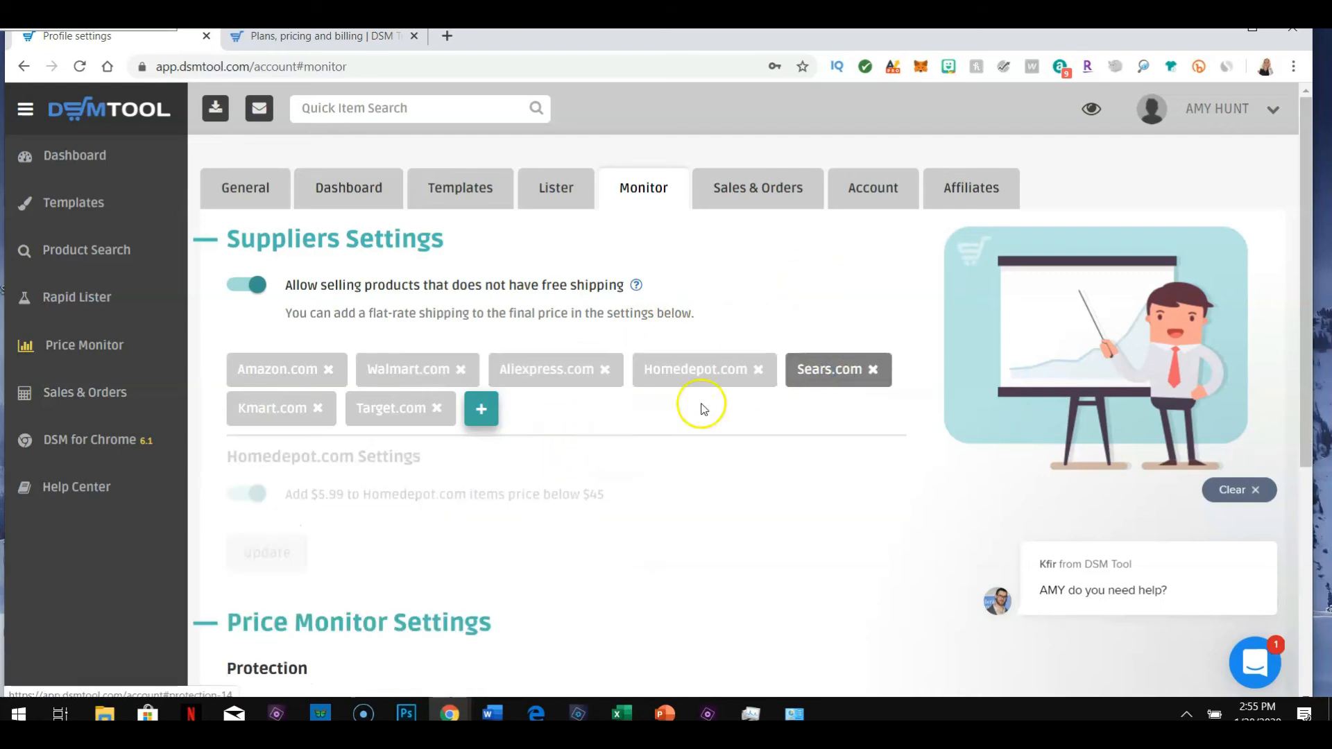
Open the Kmart.com and Target.com supplier settings and look over the price monitor's protection and general options.
click(272, 408)
click(396, 411)
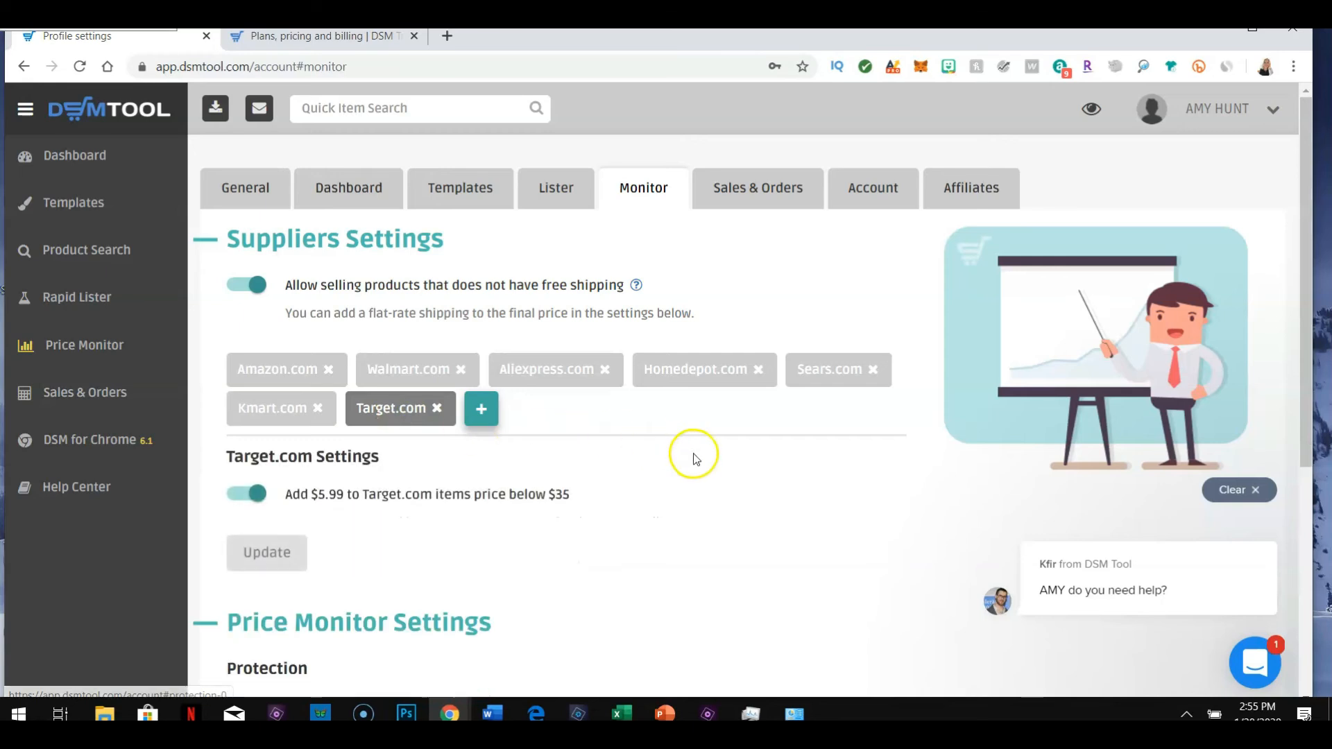
scroll(696, 459, down, 4)
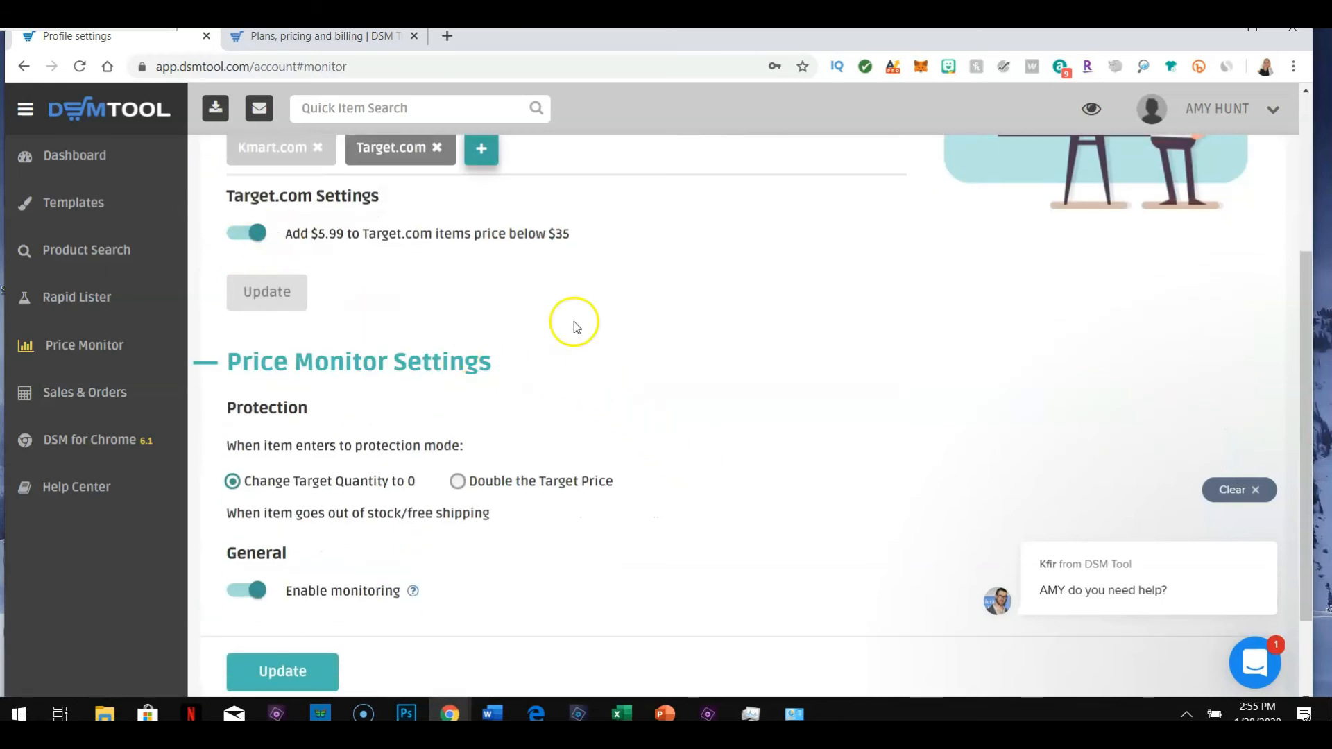
scroll(853, 381, down, 1)
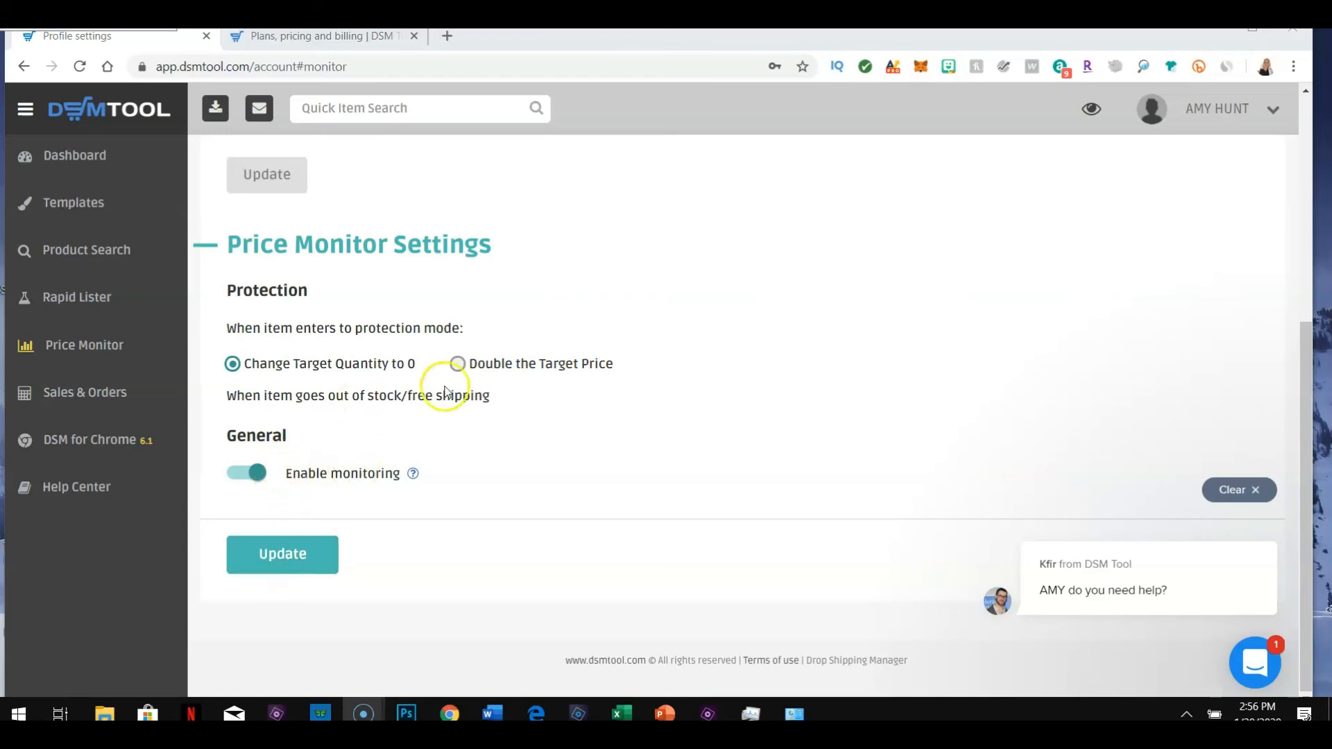
Open the Sales & Orders settings and try to enable the Increase/Decrease Profit After Sale Strategy.
scroll(605, 378, up, 5)
click(773, 190)
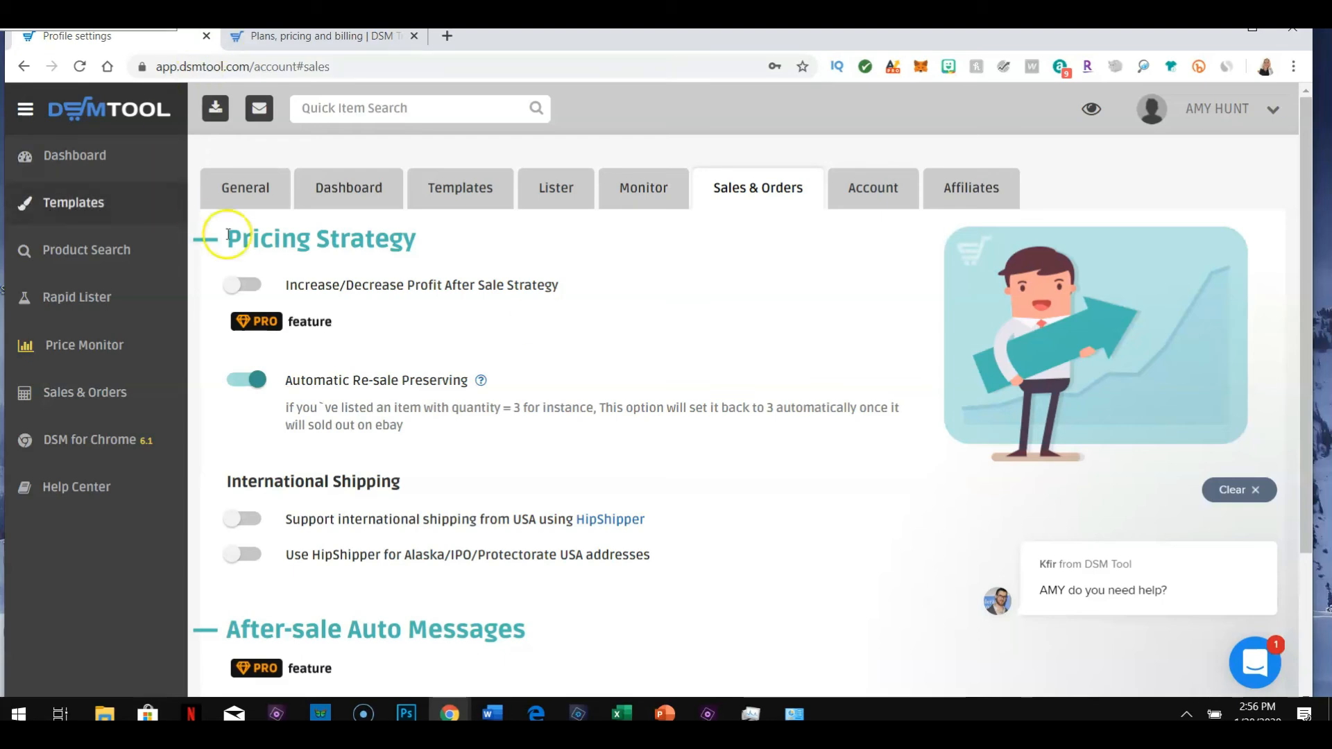
click(254, 290)
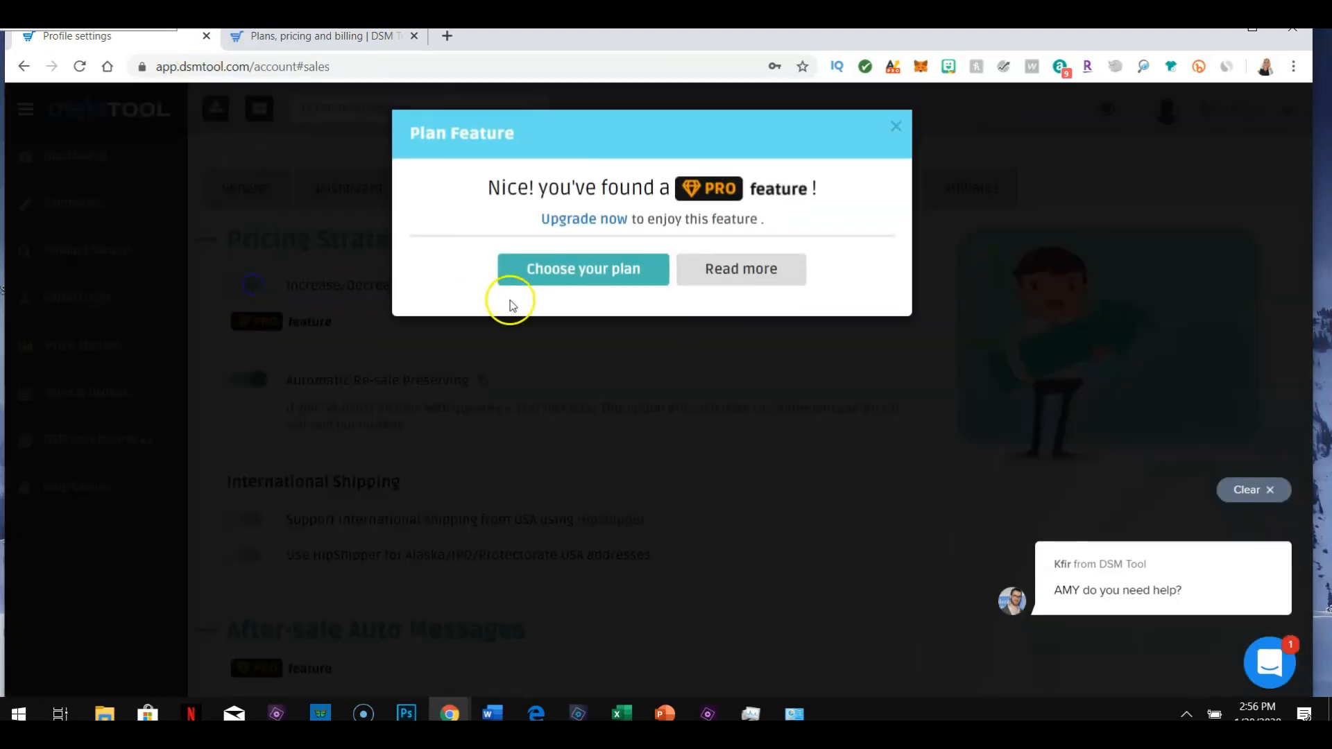
click(896, 126)
Look over the Automatic Re-sale Preserving, International Shipping and After-sale Auto Messages options.
mouse_move(261, 320)
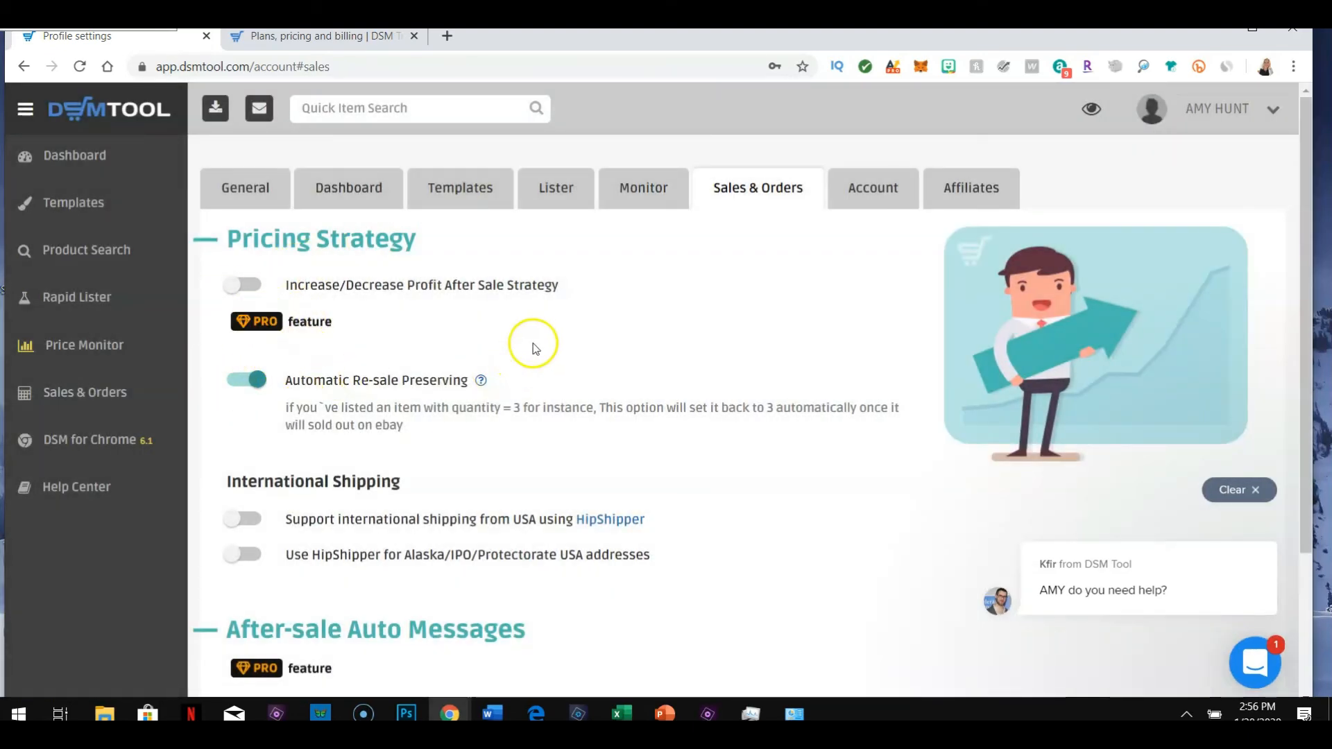
scroll(529, 342, down, 3)
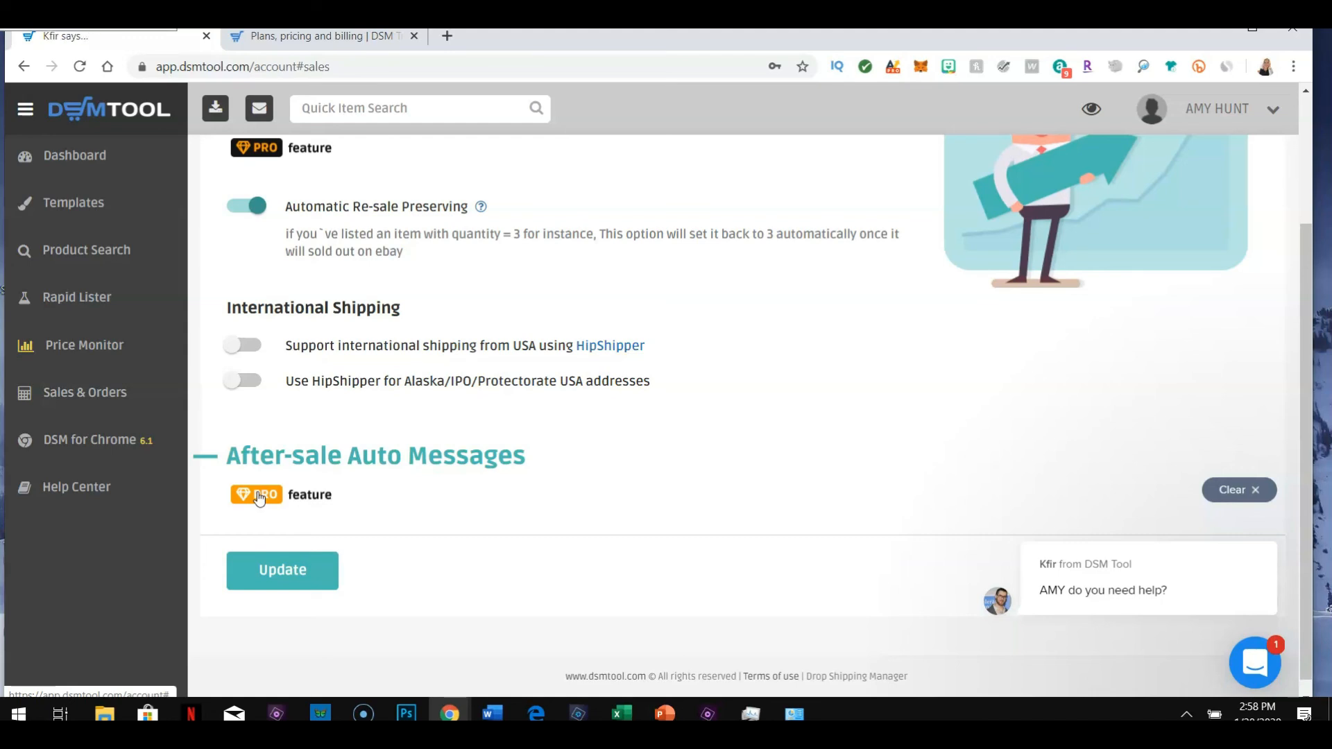
scroll(565, 386, up, 3)
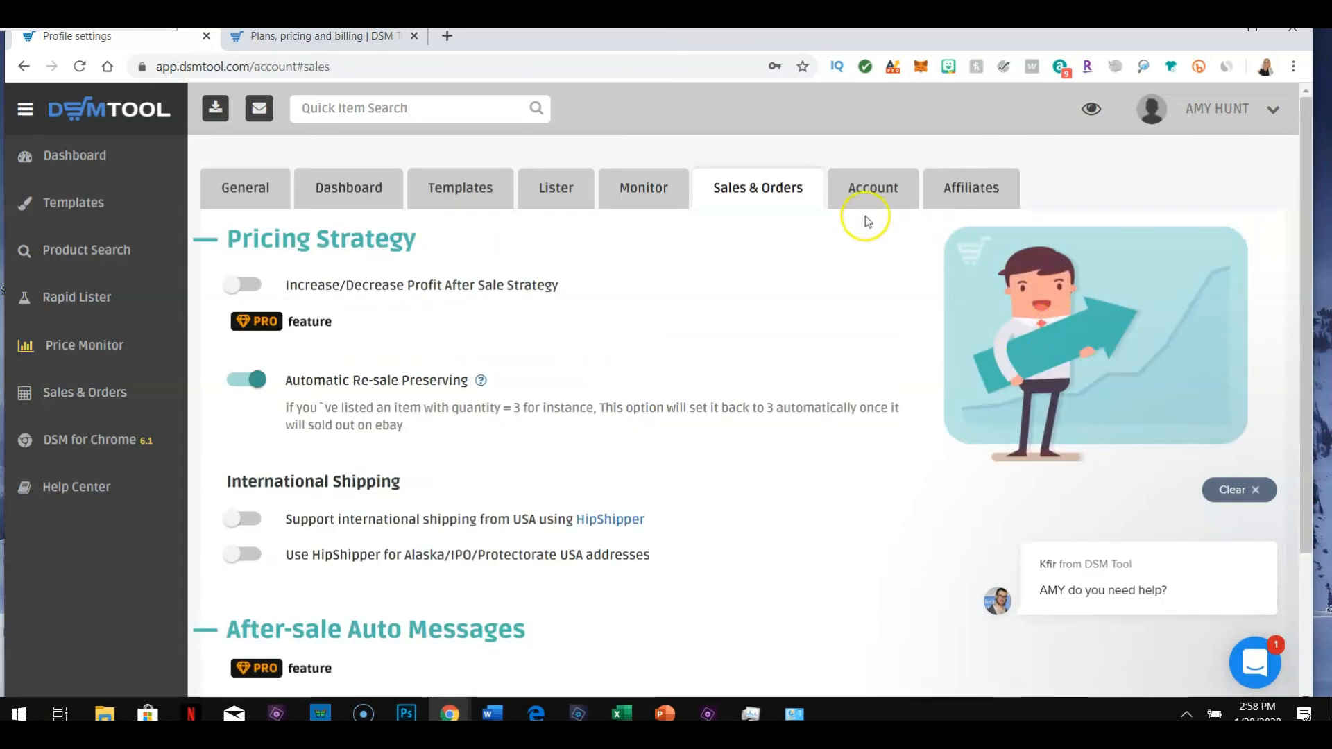
View the Linked Accounts, Virtual Assistants and Affiliate Program settings, and dismiss the support chat message.
click(854, 191)
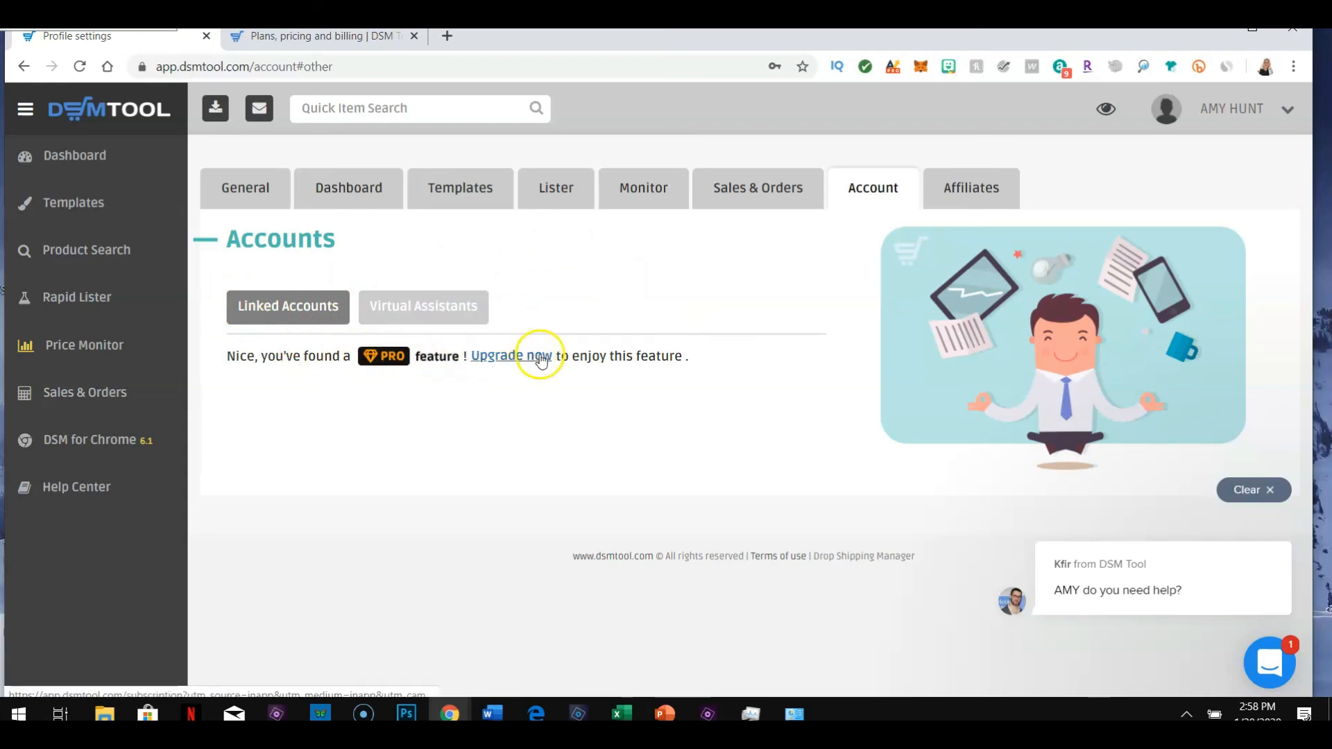
click(405, 310)
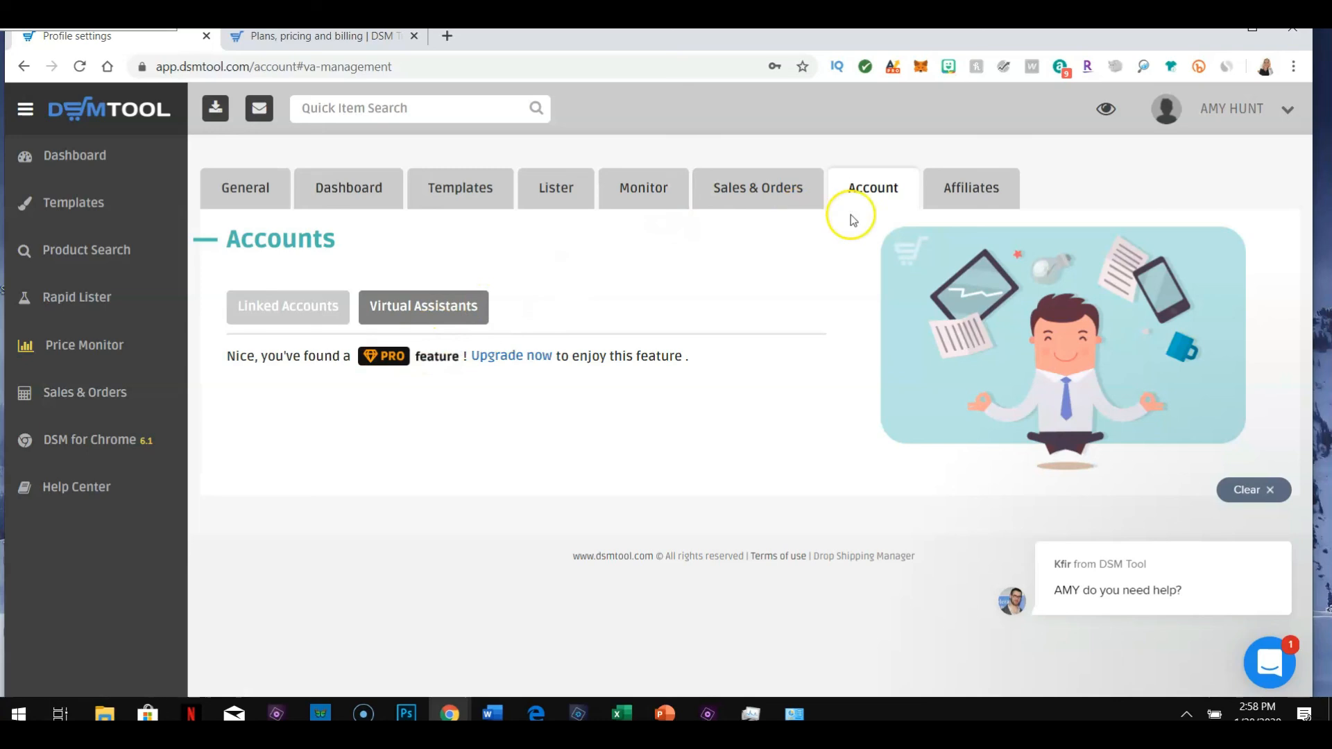
click(984, 199)
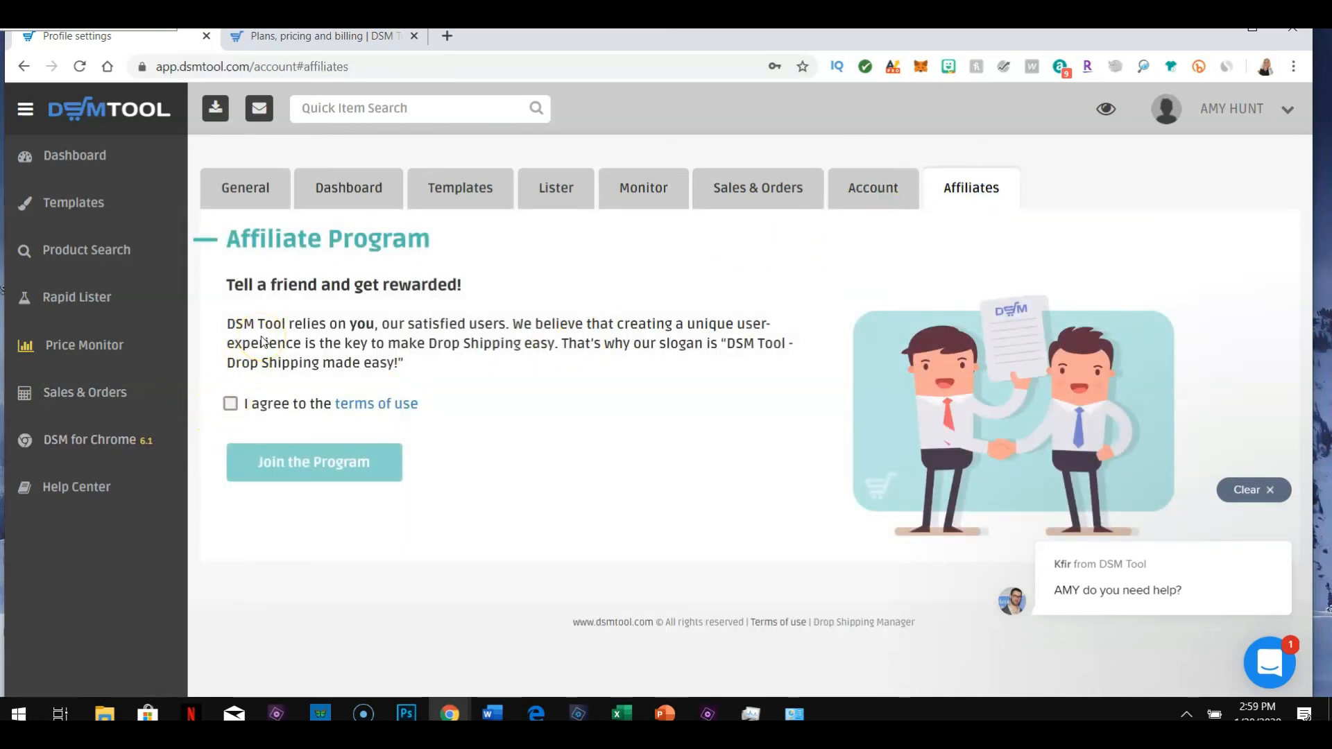
click(1270, 491)
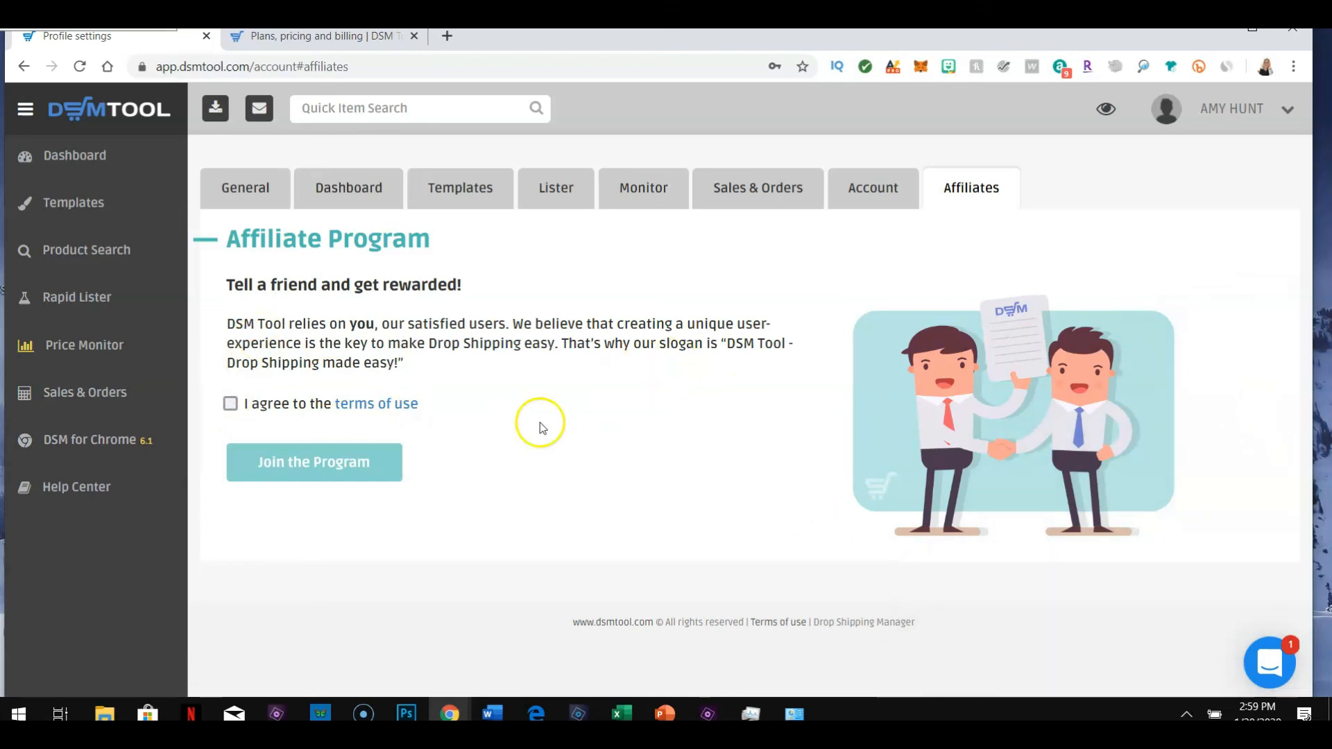